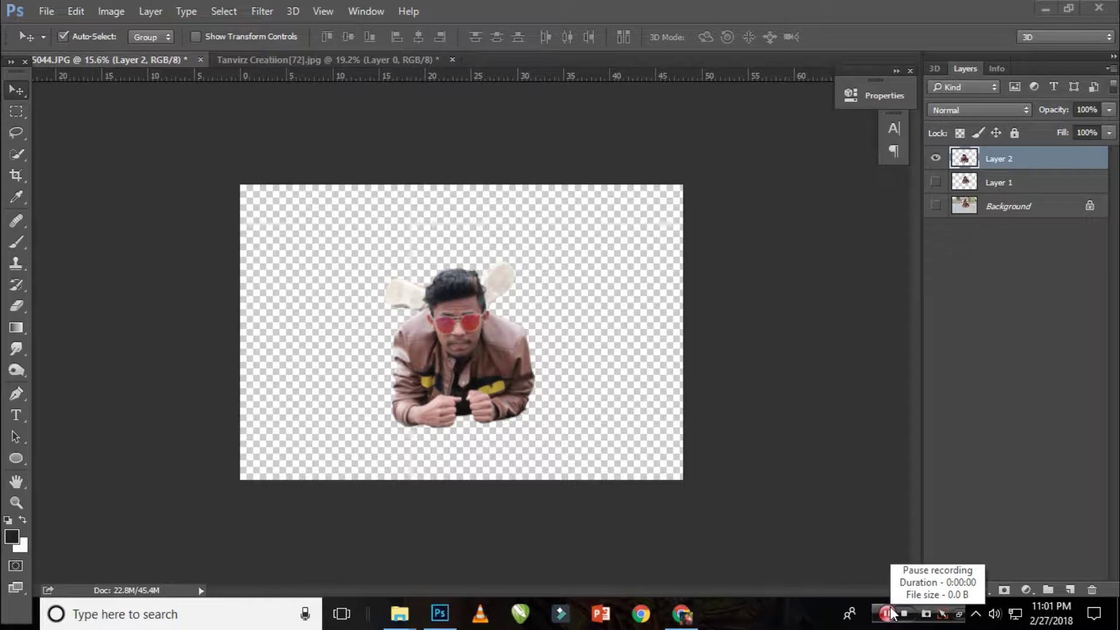
# Drag the man cut-out onto the street photo as Layer 1
pyautogui.click(15, 107)
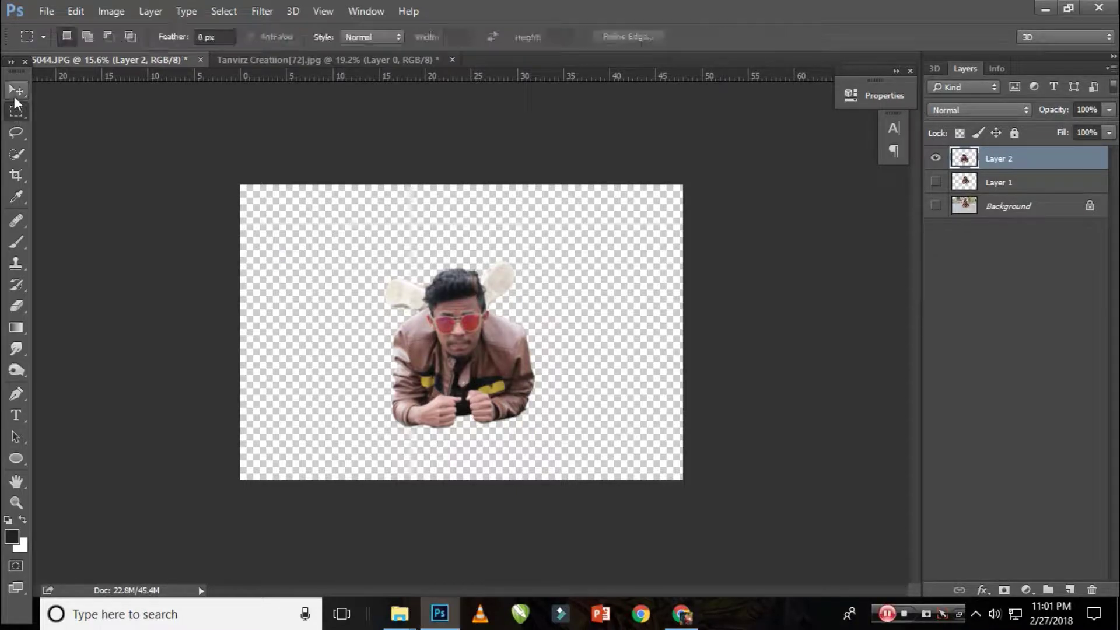
pyautogui.moveTo(457, 327)
pyautogui.mouseDown()
pyautogui.moveTo(298, 280)
pyautogui.moveTo(823, 379)
pyautogui.mouseUp()
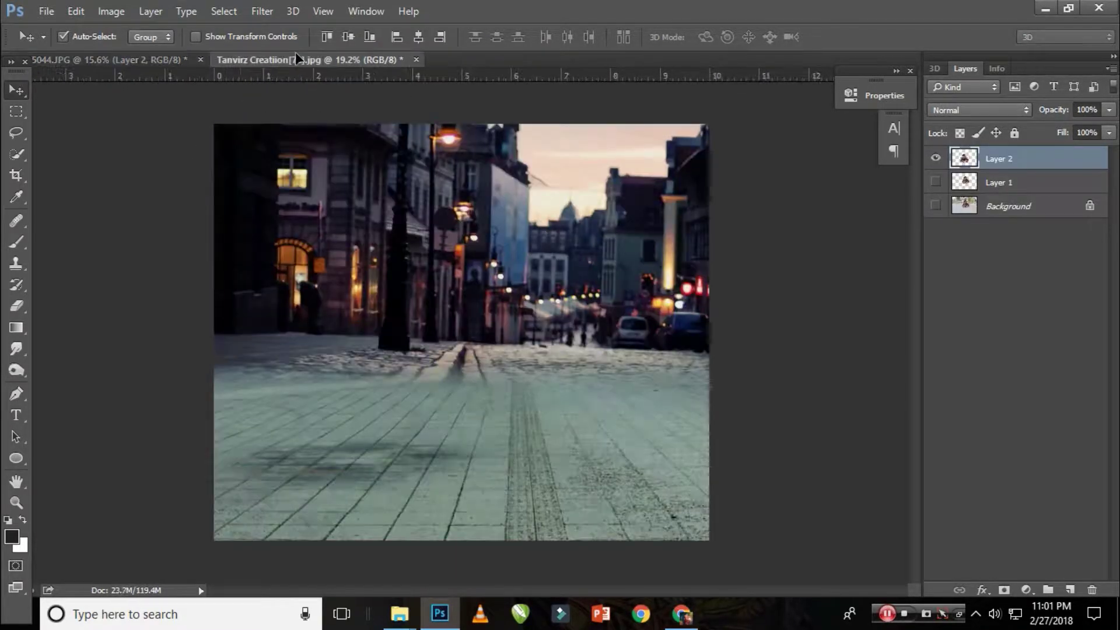
pyautogui.moveTo(823, 379); pyautogui.dragTo(484, 340)
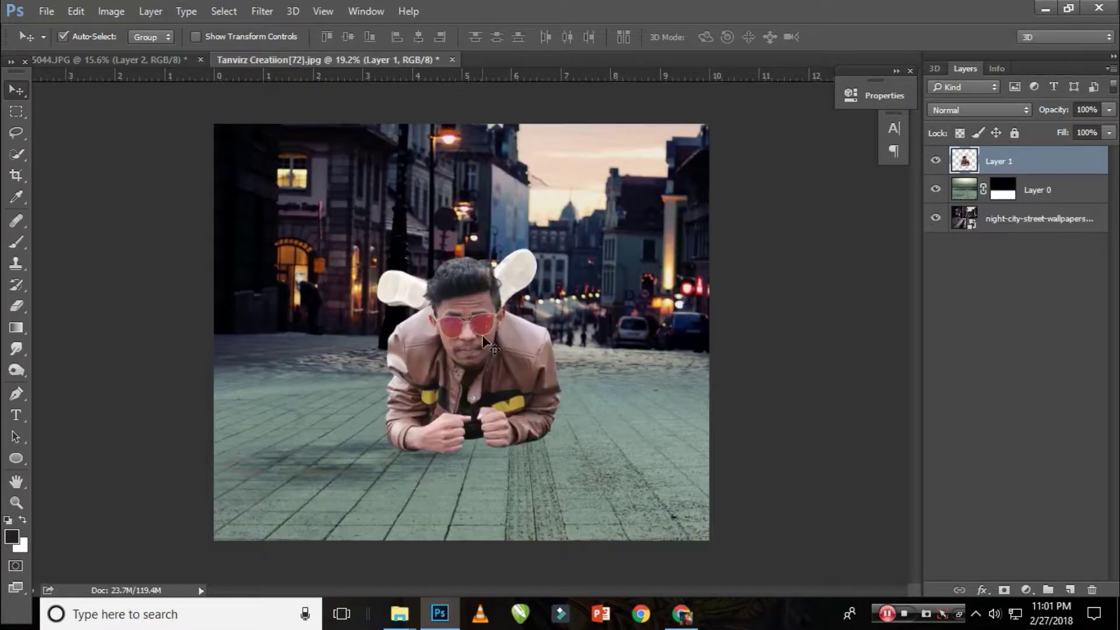
# Enlarge the man slightly and shift him into position on the street
pyautogui.hotkey('ctrl', 't')
pyautogui.moveTo(623, 372); pyautogui.dragTo(654, 397)
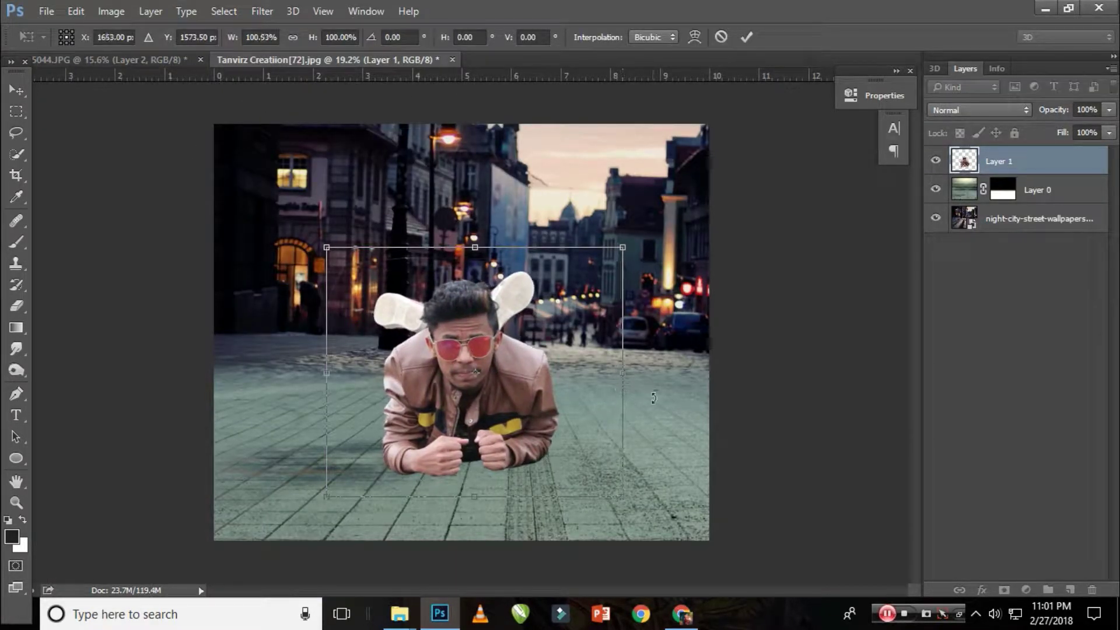
pyautogui.press('Return')
pyautogui.scroll(3, 653, 391)
pyautogui.moveTo(528, 373); pyautogui.dragTo(541, 386)
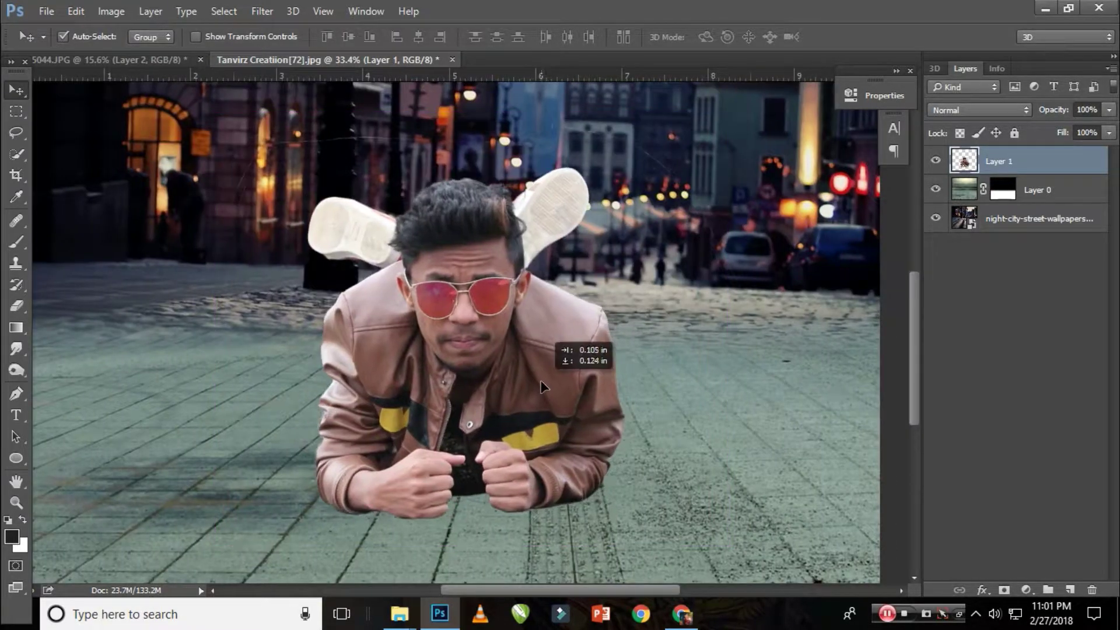
# Tilt the man slightly and duplicate his layer as Layer 1 copy
pyautogui.hotkey('ctrl', 't')
pyautogui.moveTo(779, 470); pyautogui.dragTo(780, 473)
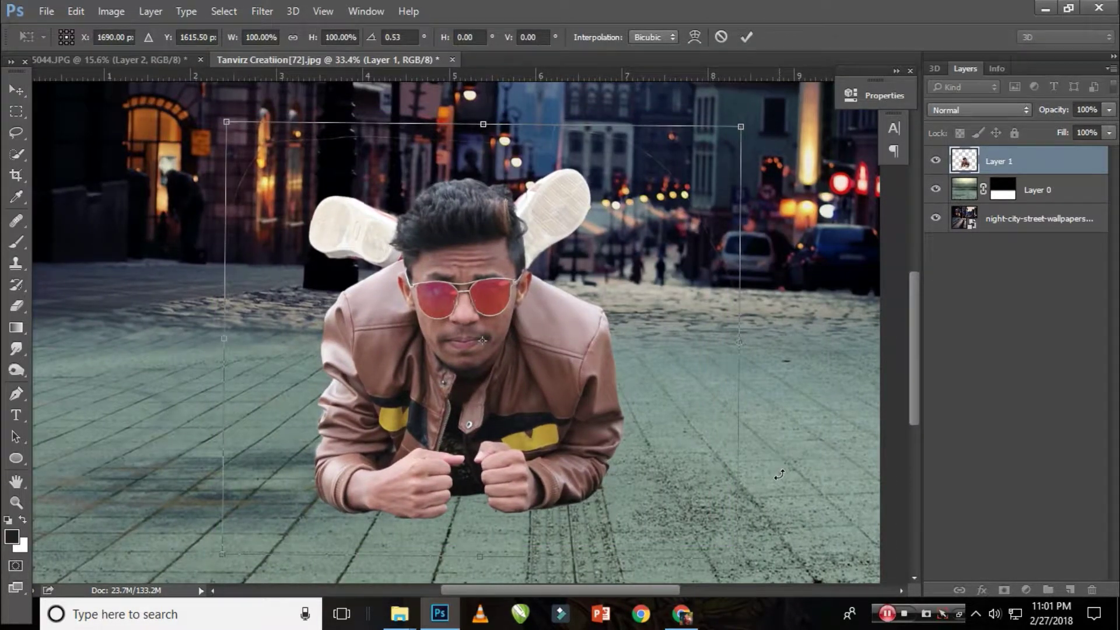
pyautogui.press('Return')
pyautogui.scroll(-3, 460, 362)
pyautogui.scroll(2, 460, 361)
pyautogui.scroll(1, 530, 530)
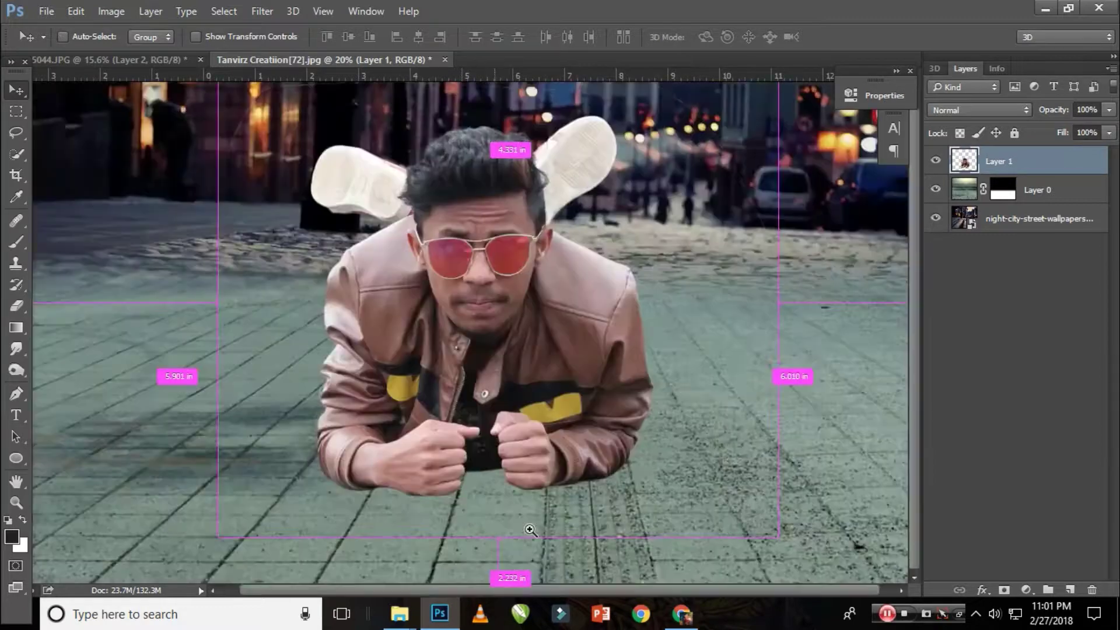
pyautogui.scroll(1, 530, 529)
pyautogui.hotkey('ctrl', 'j')
# Rotate the duplicate 180° and place it beneath the man as a reflection
pyautogui.hotkey('ctrl', 't')
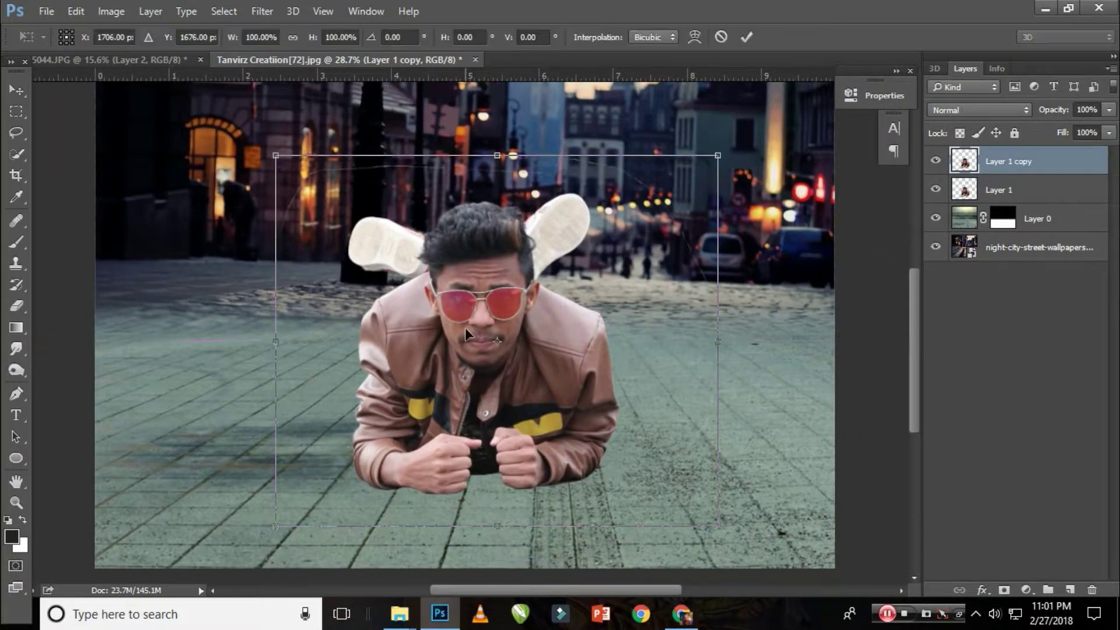
pyautogui.rightClick(464, 327)
pyautogui.click(560, 238)
pyautogui.scroll(-1, 544, 351)
pyautogui.moveTo(525, 386)
pyautogui.mouseDown()
pyautogui.moveTo(516, 513)
pyautogui.moveTo(504, 530)
pyautogui.mouseUp()
pyautogui.scroll(1, 587, 519)
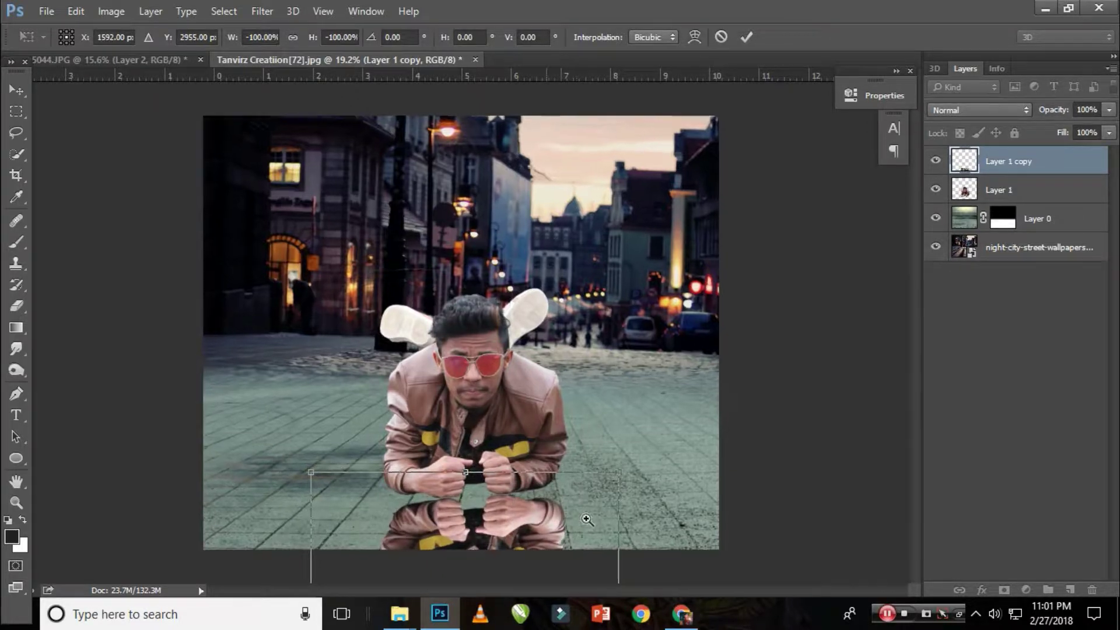
pyautogui.scroll(1, 587, 519)
pyautogui.moveTo(671, 467); pyautogui.dragTo(677, 465)
pyautogui.press('Return')
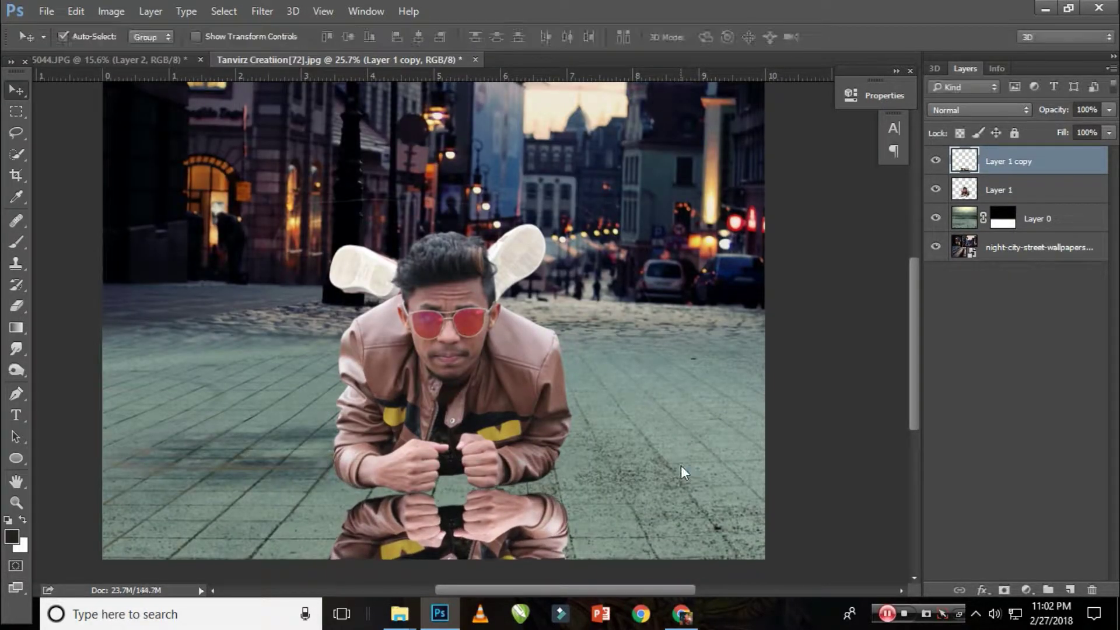
# Fade the reflection layer to 32% opacity and clear the selection
pyautogui.moveTo(1046, 114); pyautogui.dragTo(998, 117)
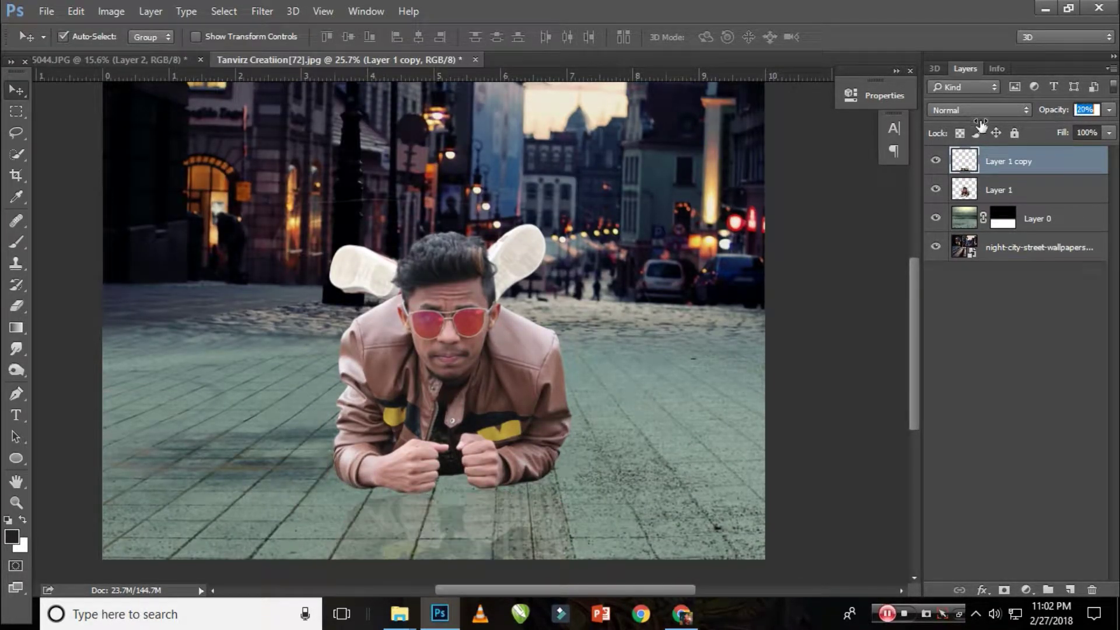
pyautogui.scroll(-1, 598, 348)
pyautogui.scroll(1, 598, 348)
pyautogui.scroll(-2, 598, 348)
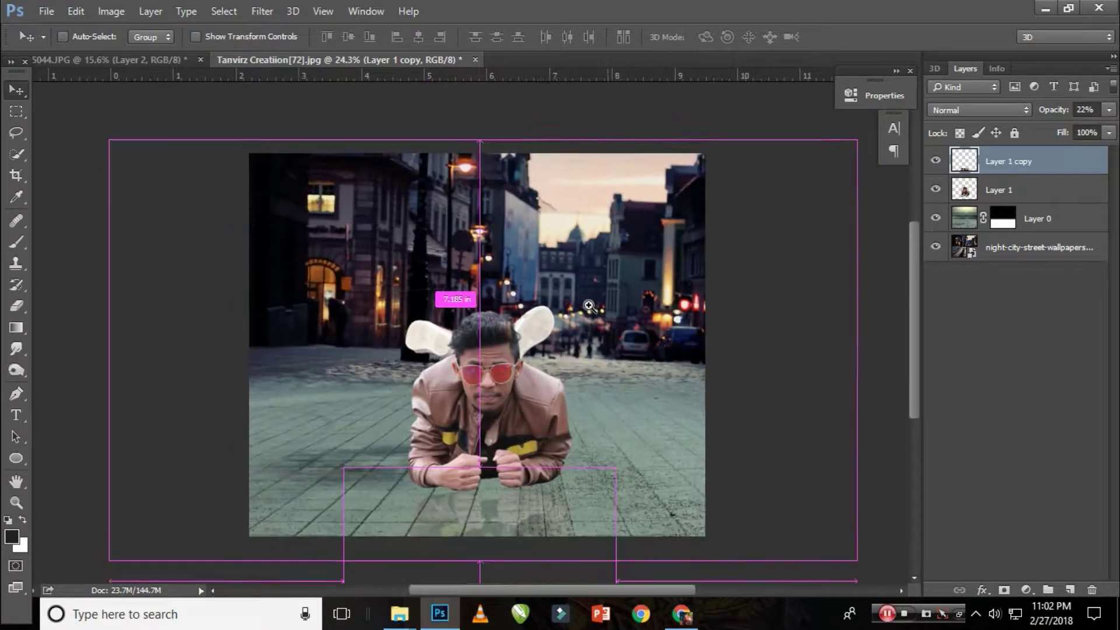
pyautogui.scroll(1, 598, 348)
pyautogui.moveTo(1049, 114); pyautogui.dragTo(1058, 117)
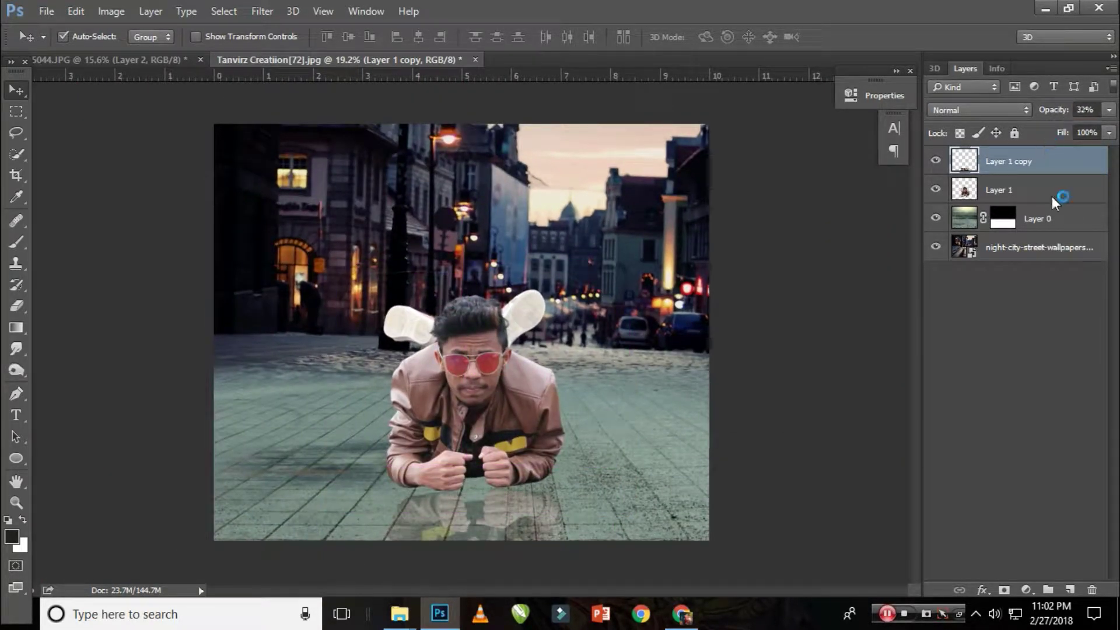
pyautogui.keyDown('ctrl'); pyautogui.click(956, 164); pyautogui.keyUp('ctrl')
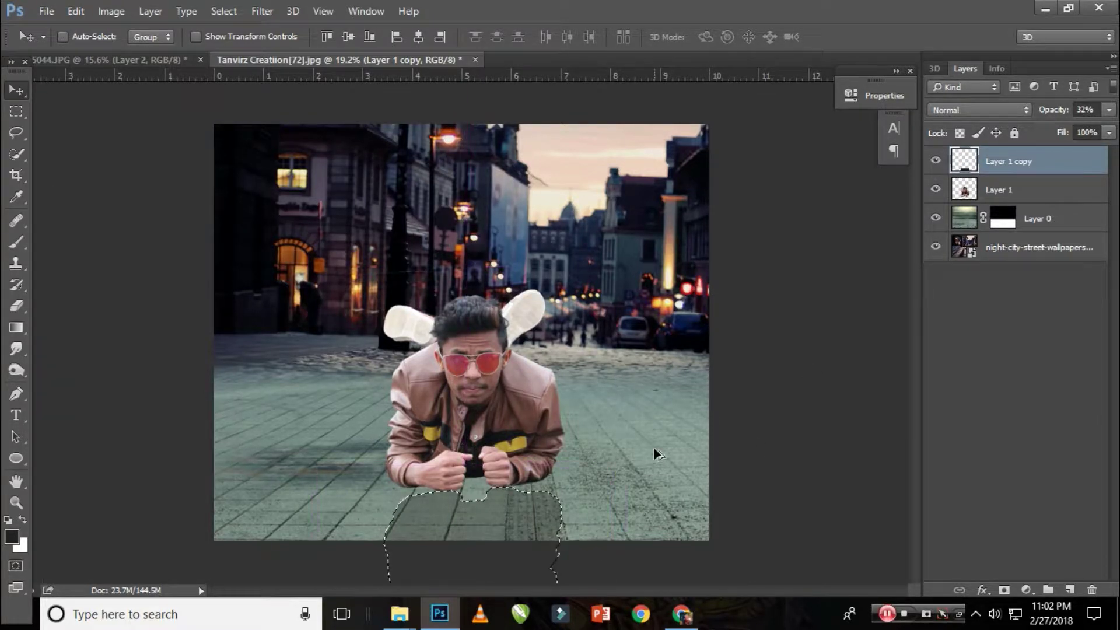
pyautogui.hotkey('ctrl', 'd')
pyautogui.moveTo(653, 446)
pyautogui.mouseDown()
pyautogui.moveTo(561, 299)
pyautogui.moveTo(787, 281)
pyautogui.mouseUp()
# Merge Layer 0 with the night-city layer and duplicate the merged background
pyautogui.click(1033, 247)
pyautogui.click(1038, 218)
pyautogui.keyDown('shift'); pyautogui.click(1032, 250); pyautogui.keyUp('shift')
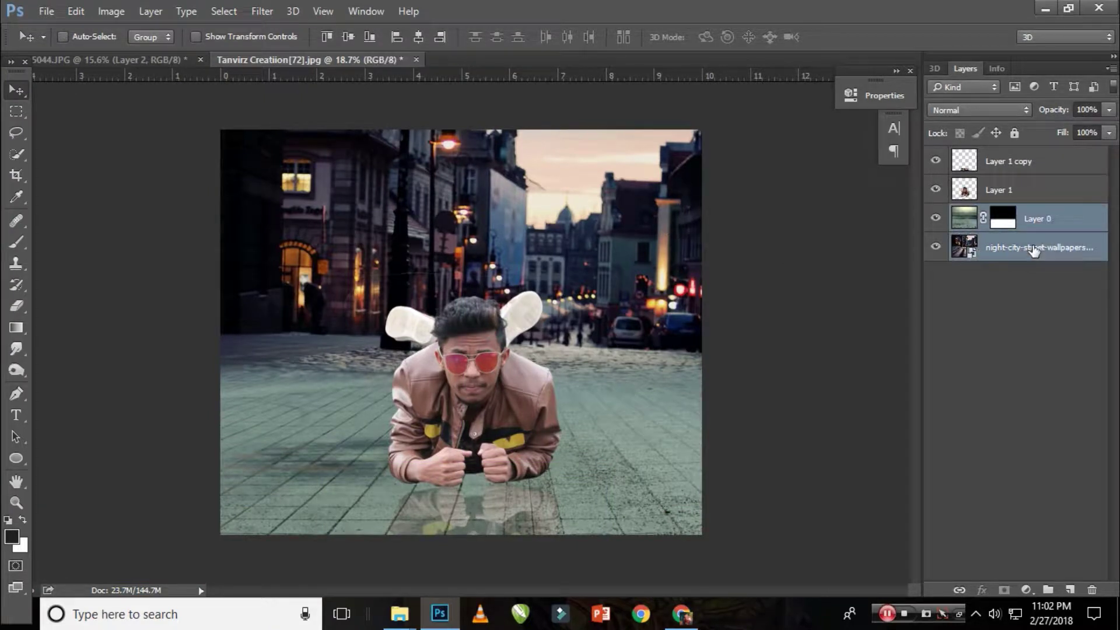
pyautogui.hotkey('ctrl', 'e')
pyautogui.click(262, 11)
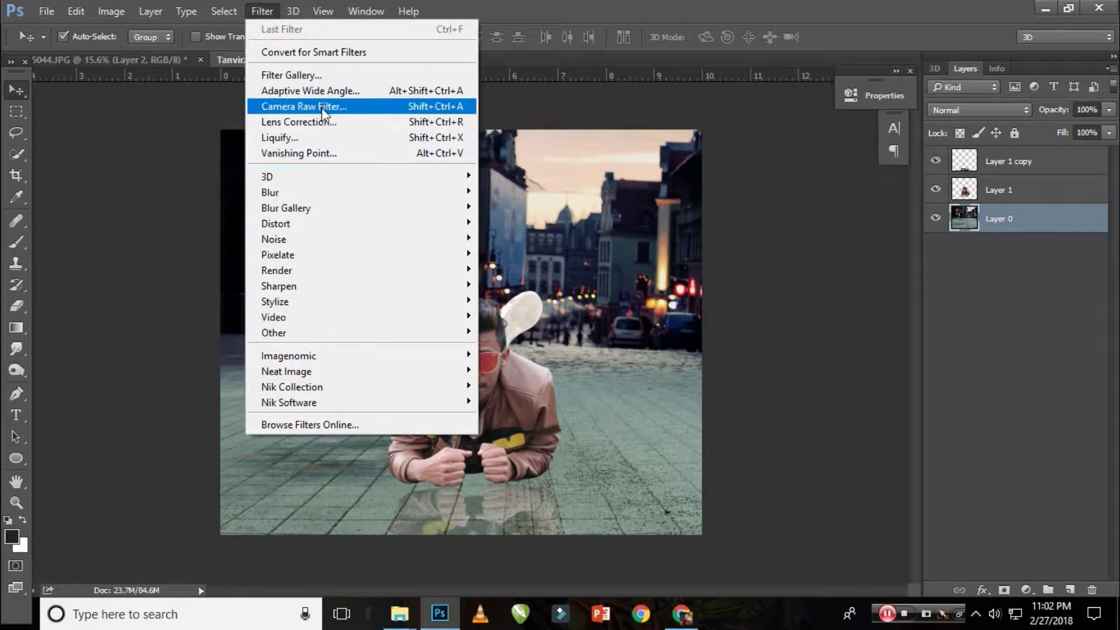
pyautogui.click(1036, 244)
pyautogui.click(1031, 225)
pyautogui.hotkey('ctrl', 'j')
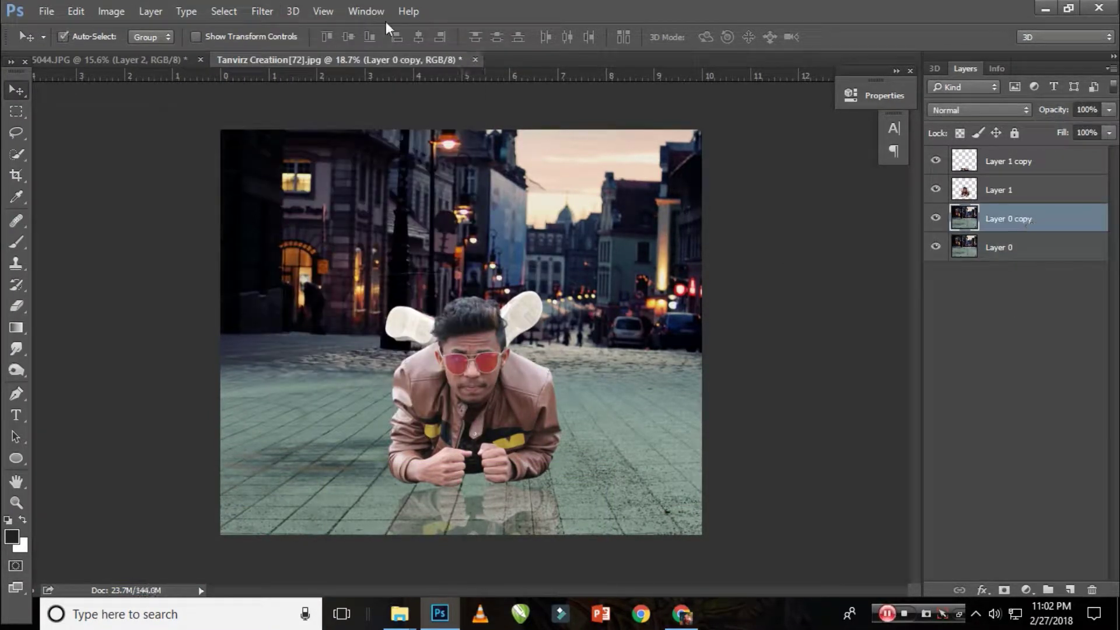
# Gaussian-blur the background copy at radius 41.5 and erase the floor back to sharp
pyautogui.click(262, 12)
pyautogui.click(513, 256)
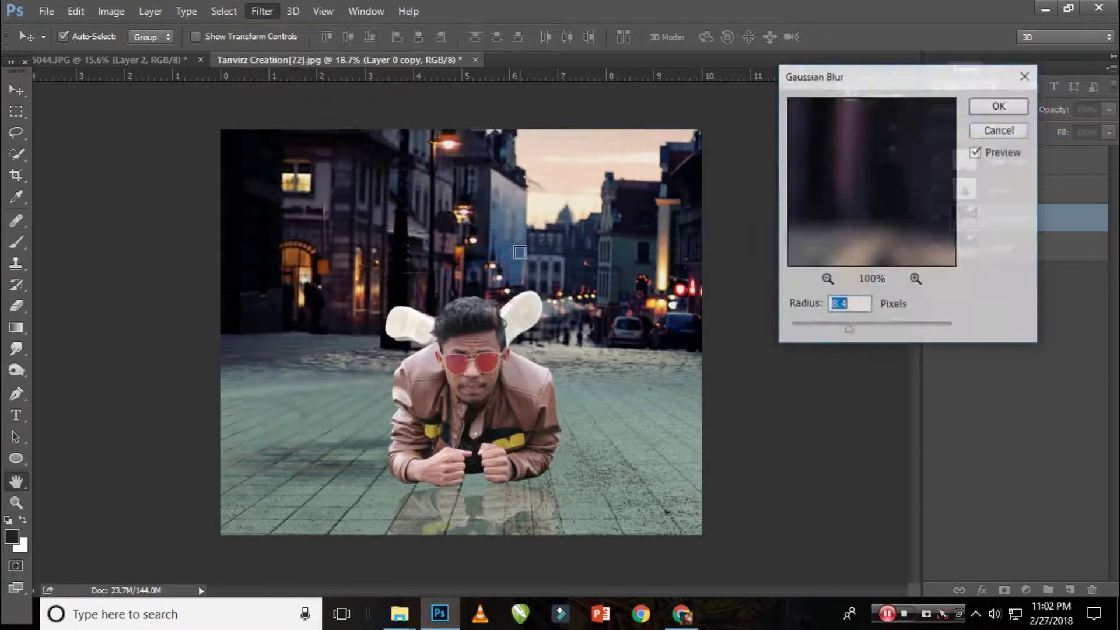
pyautogui.moveTo(840, 324)
pyautogui.mouseDown()
pyautogui.moveTo(883, 330)
pyautogui.moveTo(864, 329)
pyautogui.mouseUp()
pyautogui.click(1000, 107)
pyautogui.press('e')
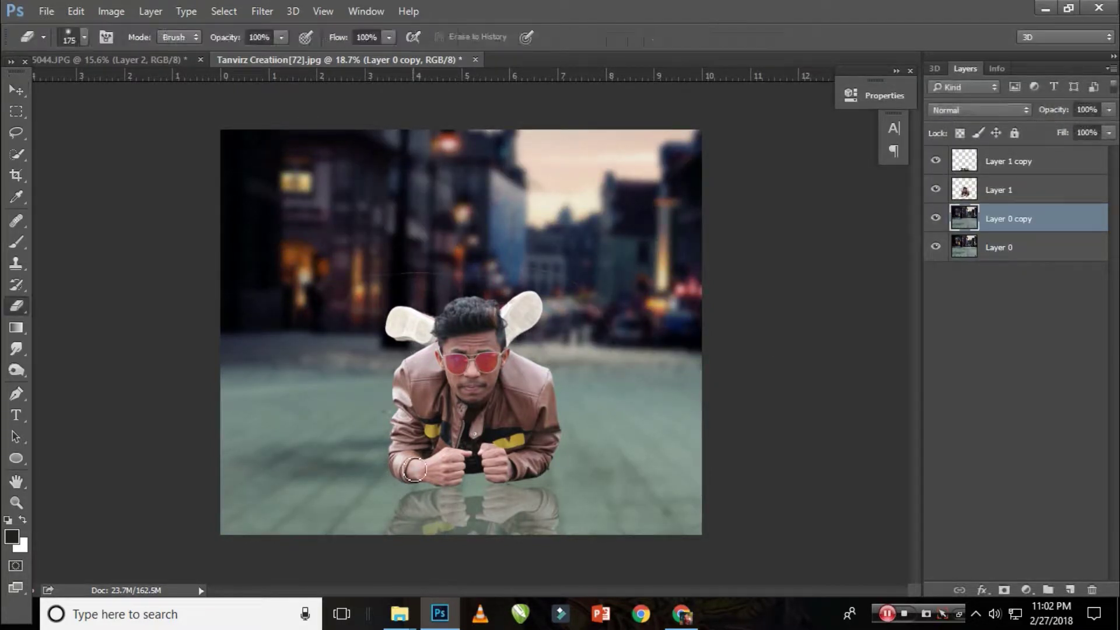
pyautogui.moveTo(525, 416); pyautogui.dragTo(304, 502)
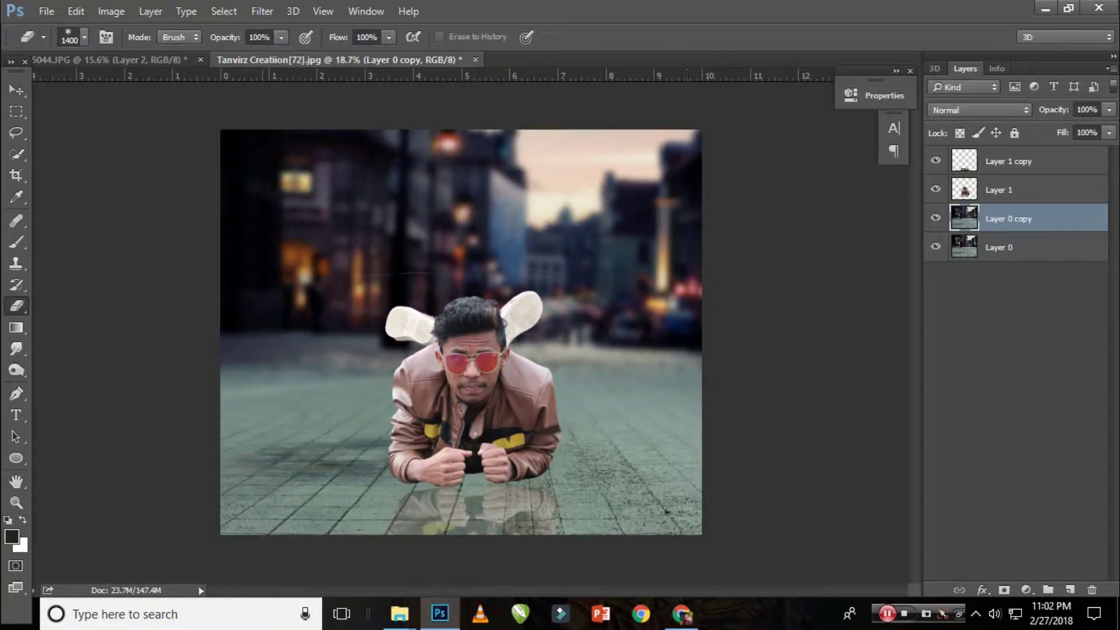
# Zoom in on the man and erase stray edges around his cut-out on Layer 1
pyautogui.press('v')
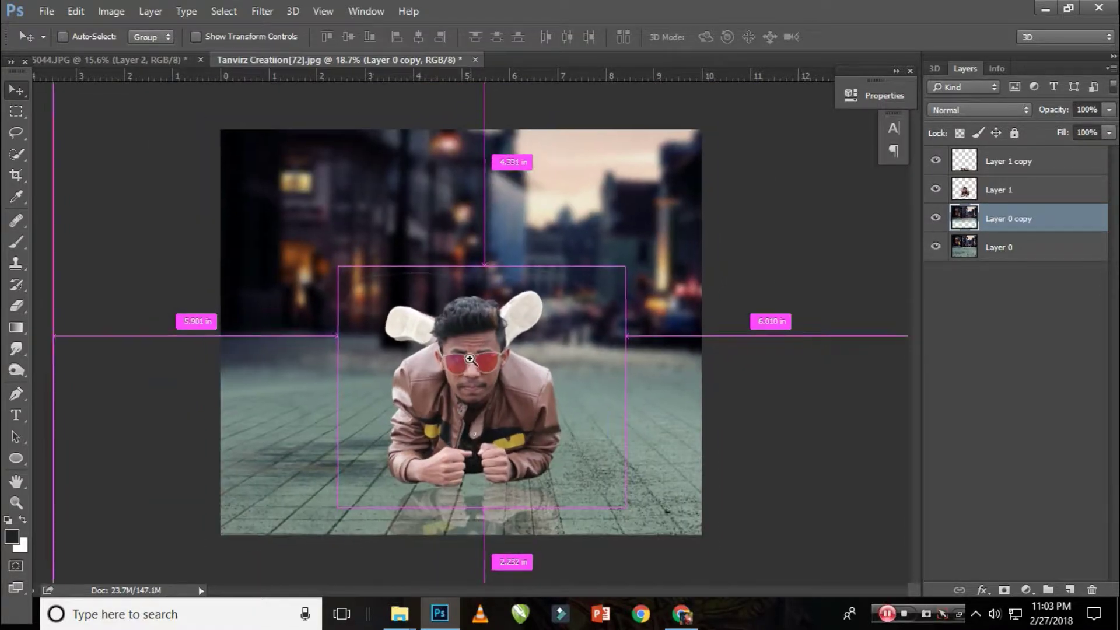
pyautogui.keyDown('ctrl'); pyautogui.click(526, 336); pyautogui.keyUp('ctrl')
pyautogui.keyDown('ctrl'); pyautogui.click(525, 336); pyautogui.keyUp('ctrl')
pyautogui.keyDown('ctrl'); pyautogui.click(592, 257); pyautogui.keyUp('ctrl')
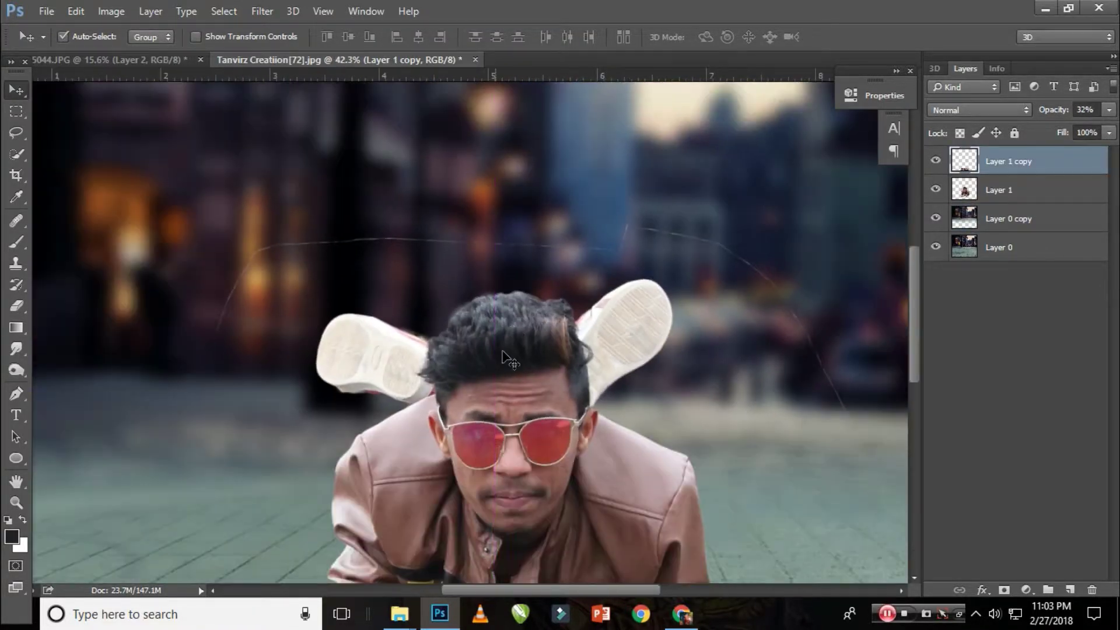
pyautogui.hotkey('alt', '[')
pyautogui.press('e')
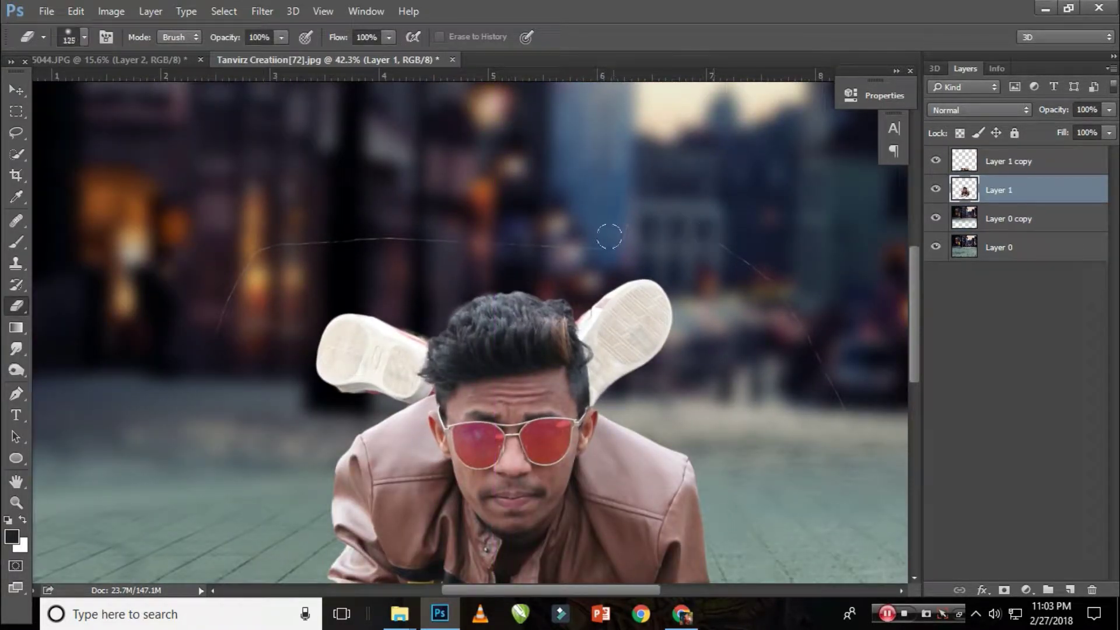
pyautogui.scroll(-1, 710, 215)
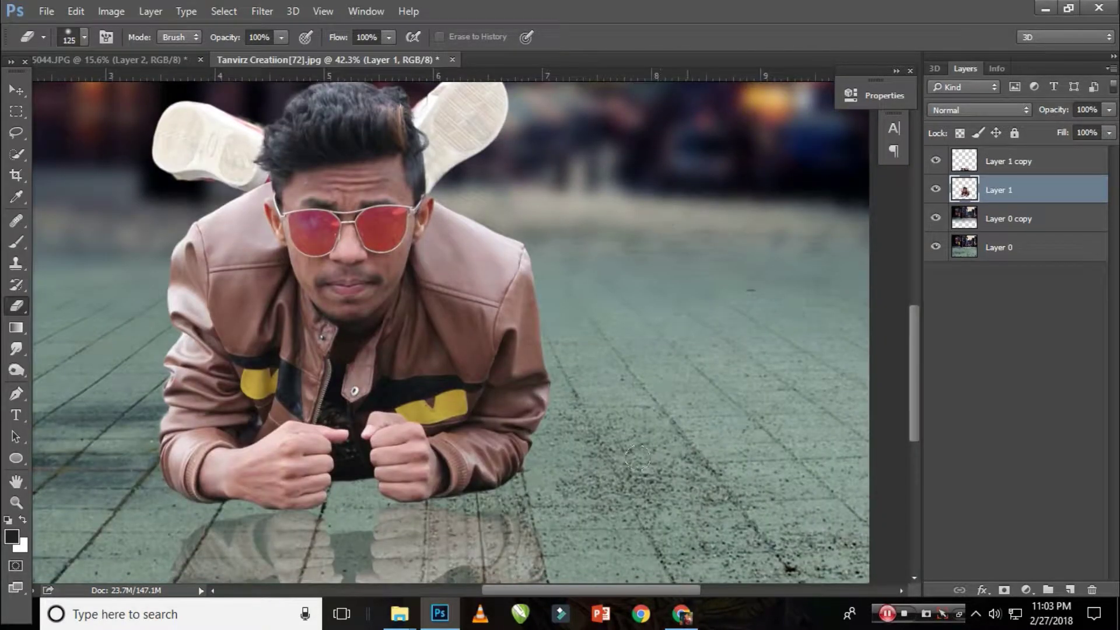
pyautogui.scroll(-1, 617, 212)
pyautogui.press('v')
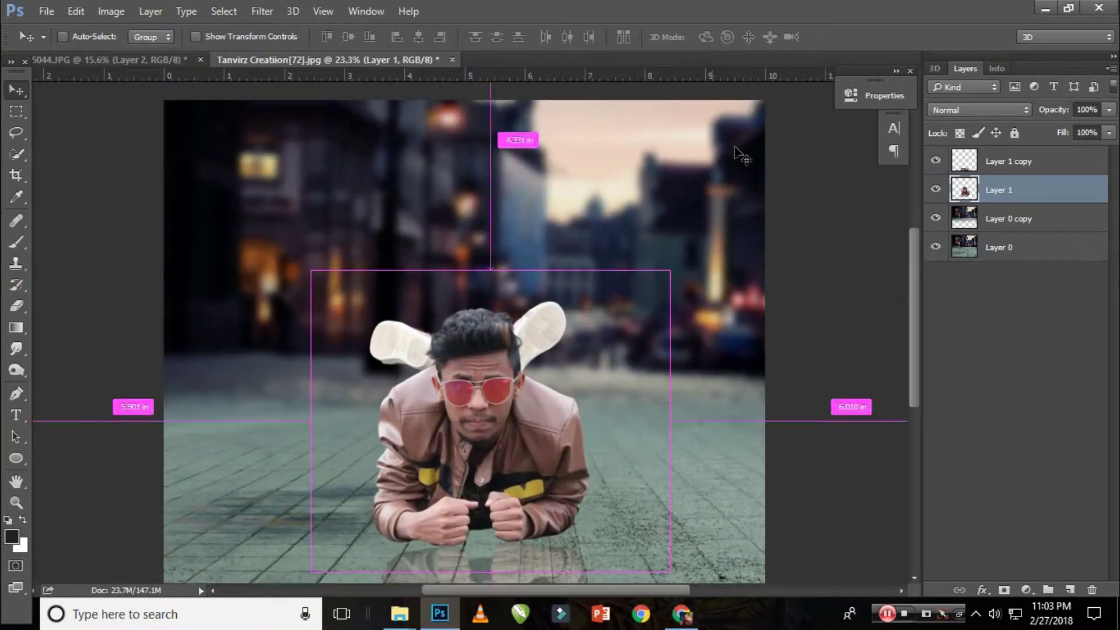
pyautogui.scroll(3, 536, 412)
pyautogui.scroll(1, 584, 411)
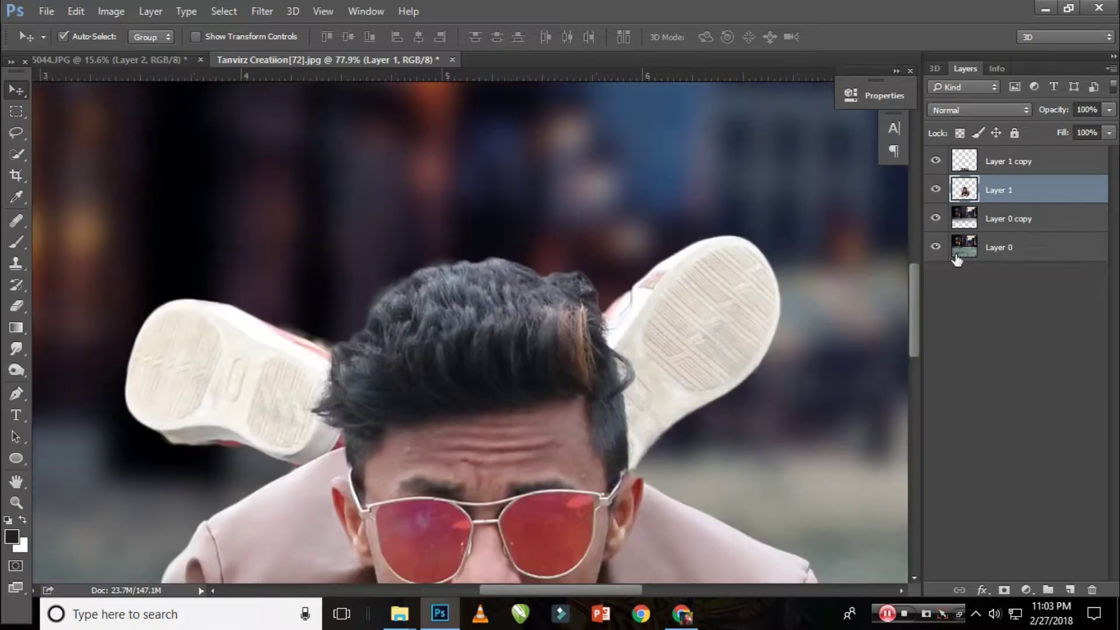
# Set the Smudge tool to 70% strength and smudge the top of the hair upward
pyautogui.click(16, 348)
pyautogui.rightClick(477, 282)
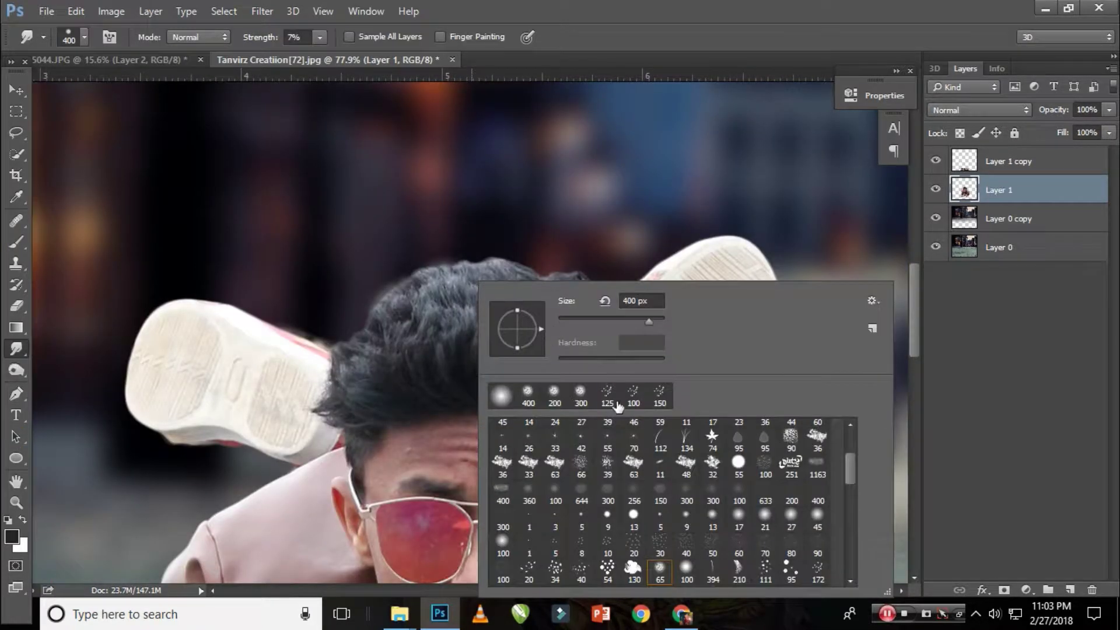
pyautogui.press('Escape')
pyautogui.scroll(5, 593, 267)
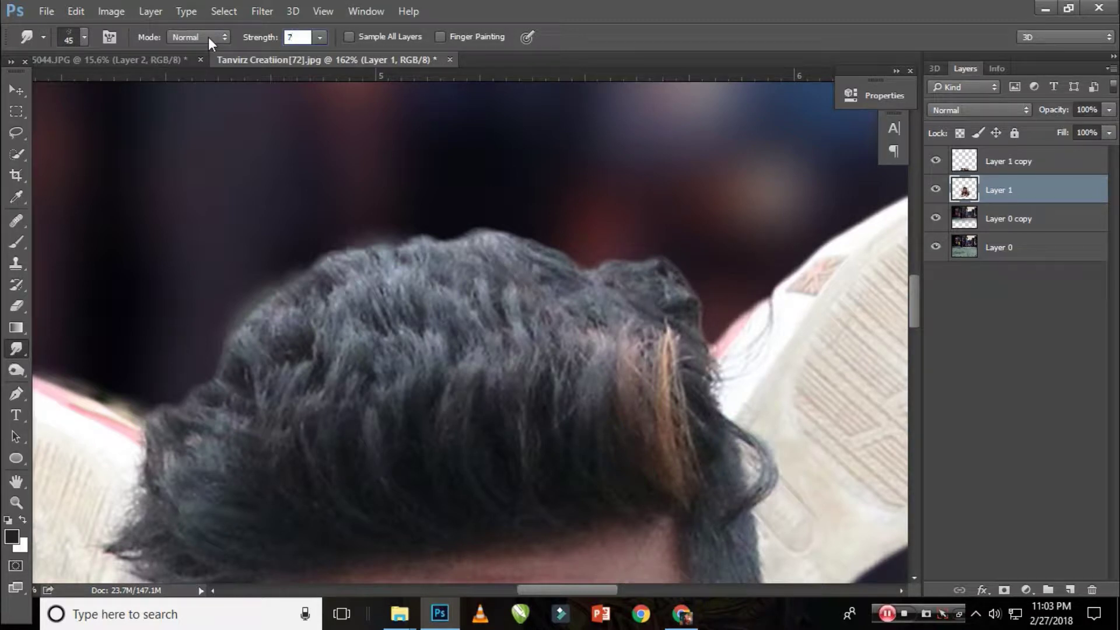
pyautogui.write('0')
pyautogui.moveTo(665, 301)
pyautogui.mouseDown()
pyautogui.moveTo(677, 257)
pyautogui.moveTo(588, 274)
pyautogui.moveTo(488, 192)
pyautogui.moveTo(431, 233)
pyautogui.moveTo(350, 263)
pyautogui.mouseUp()
pyautogui.press(']')
pyautogui.scroll(-2, 250, 319)
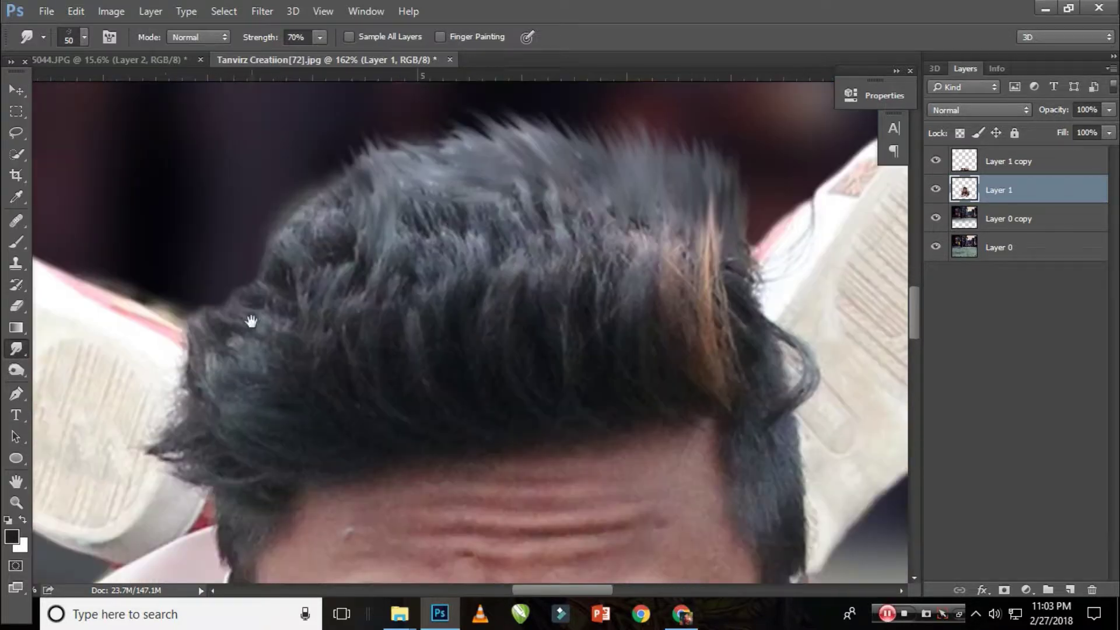
# Sweep hair on the left and right crown up into spiky strands
pyautogui.moveTo(250, 320)
pyautogui.mouseDown()
pyautogui.moveTo(200, 263)
pyautogui.moveTo(274, 257)
pyautogui.moveTo(299, 153)
pyautogui.mouseUp()
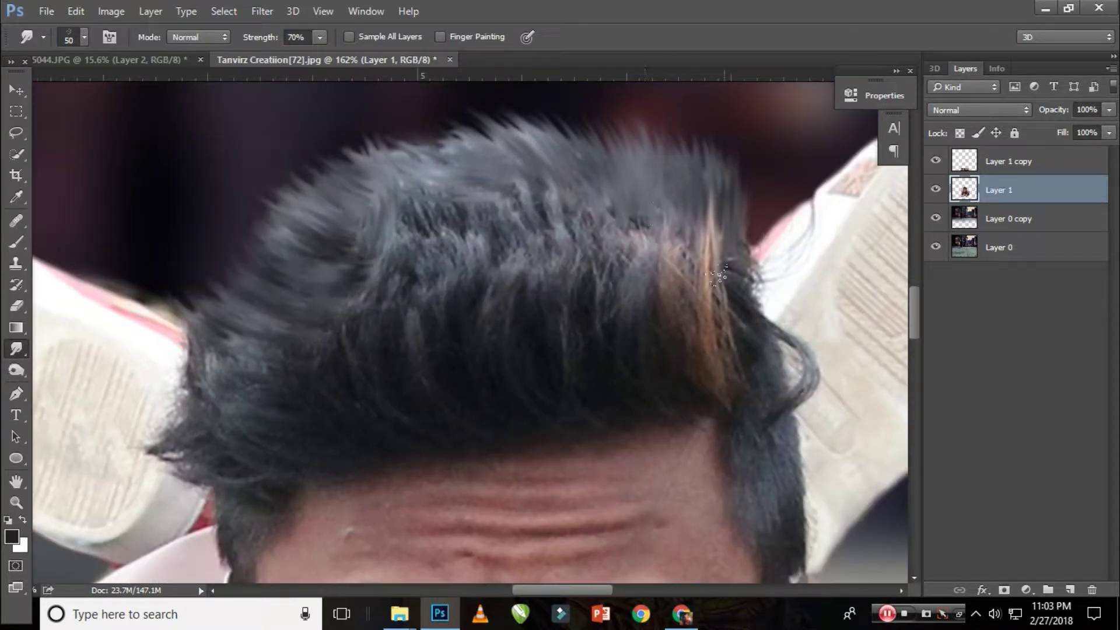
pyautogui.moveTo(746, 262)
pyautogui.mouseDown()
pyautogui.moveTo(724, 175)
pyautogui.moveTo(619, 134)
pyautogui.moveTo(484, 157)
pyautogui.moveTo(409, 116)
pyautogui.mouseUp()
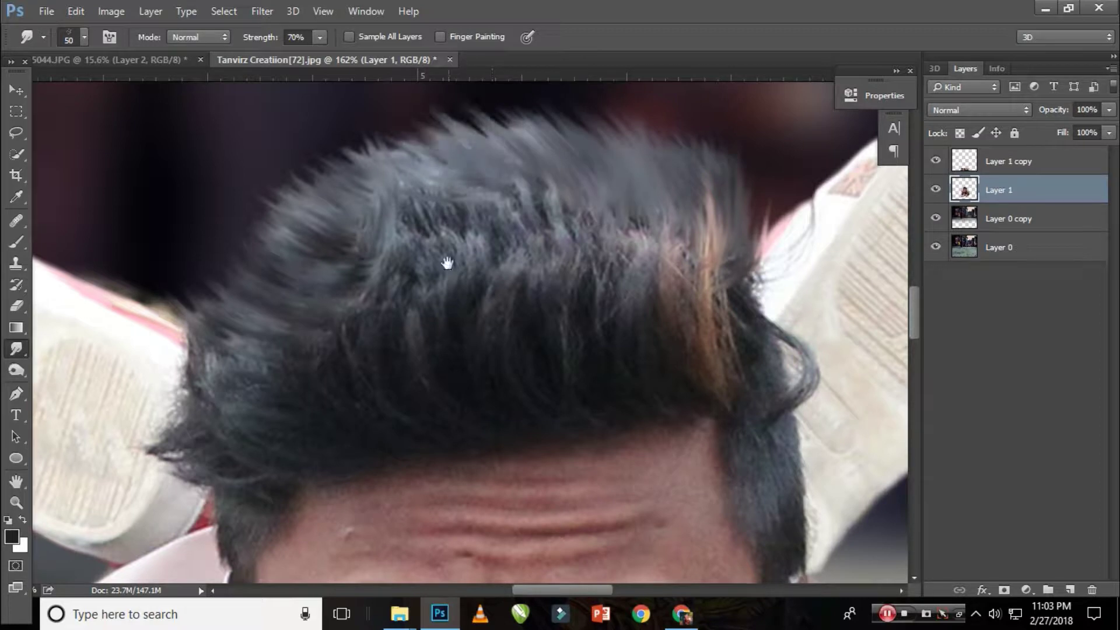
pyautogui.scroll(-2, 445, 257)
pyautogui.moveTo(583, 151)
pyautogui.mouseDown()
pyautogui.moveTo(536, 216)
pyautogui.moveTo(414, 186)
pyautogui.mouseUp()
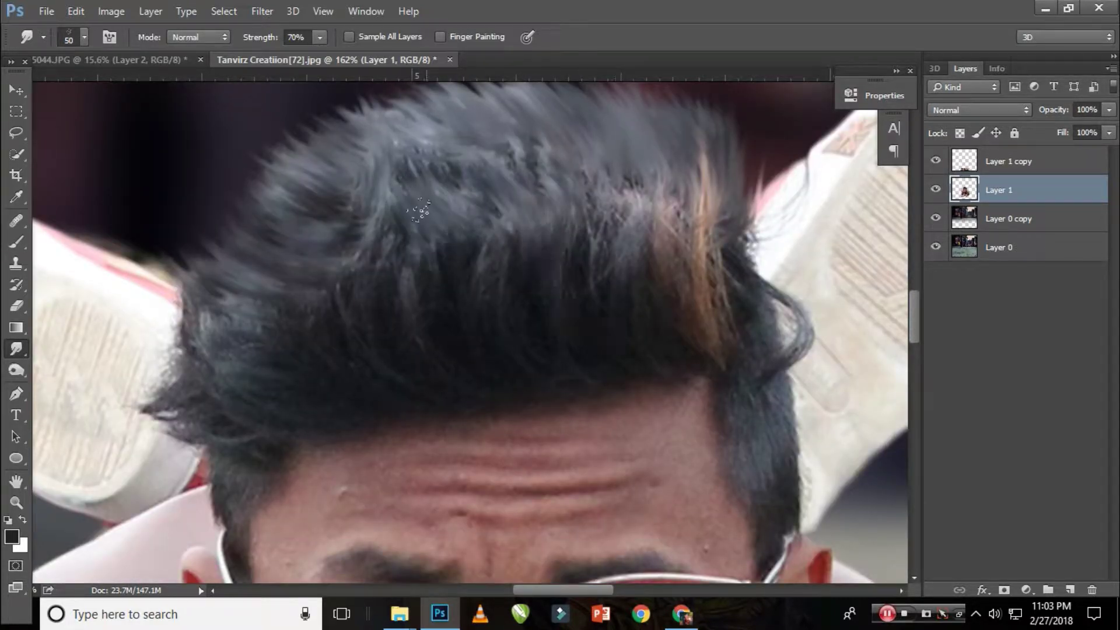
pyautogui.scroll(-3, 268, 312)
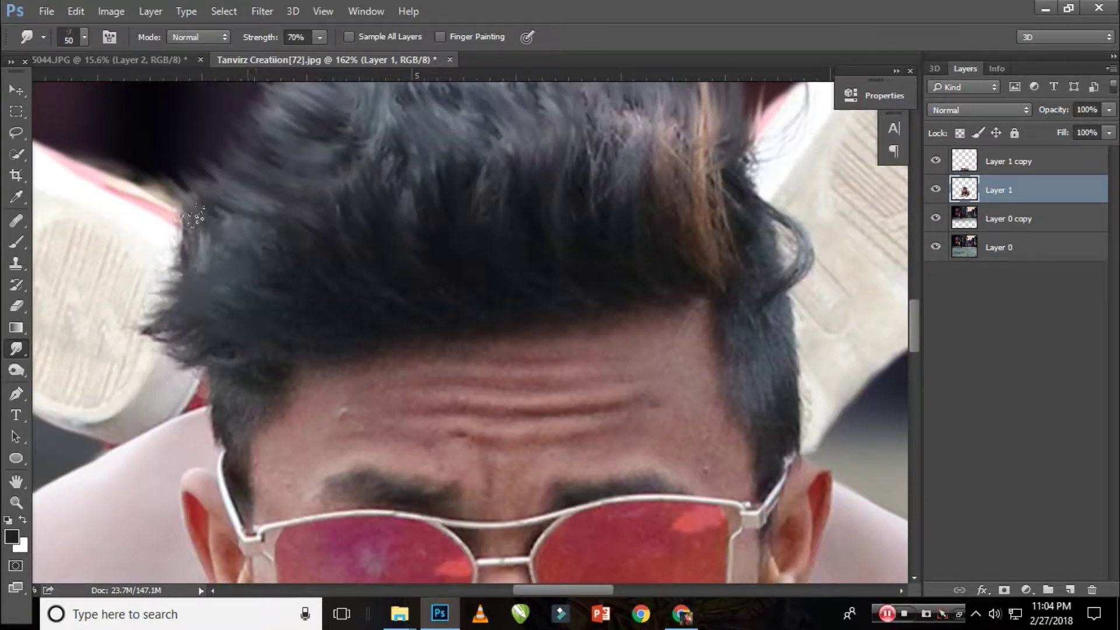
pyautogui.hscroll(5, 490, 300)
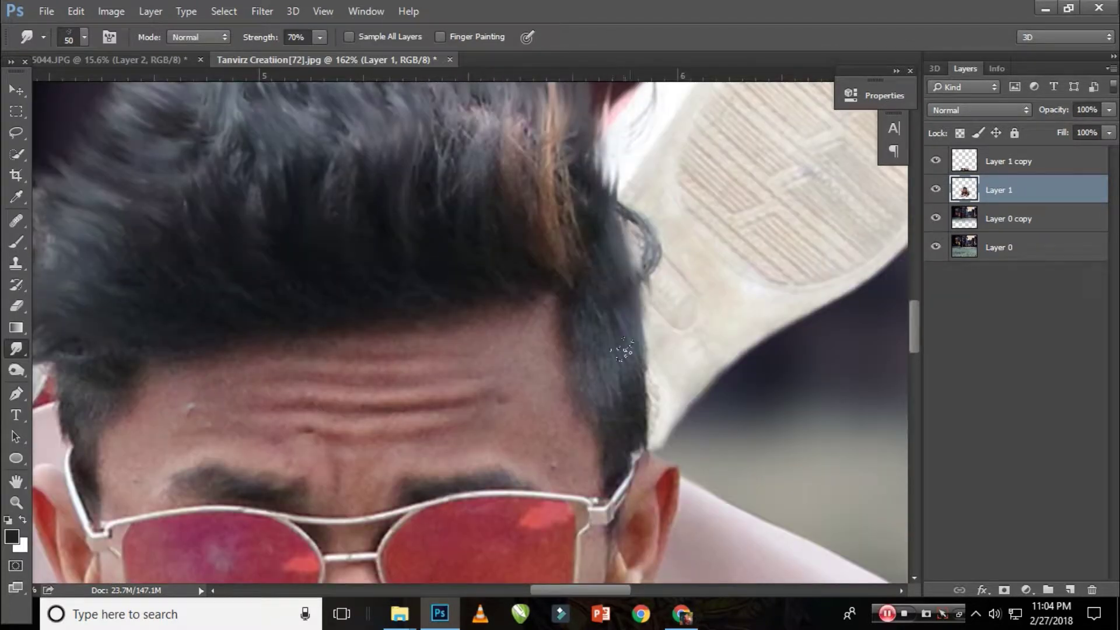
pyautogui.scroll(-3, 618, 327)
# Smear the very top of the hair upward into windswept strands
pyautogui.moveTo(193, 120); pyautogui.dragTo(409, 371)
pyautogui.scroll(-3, 538, 139)
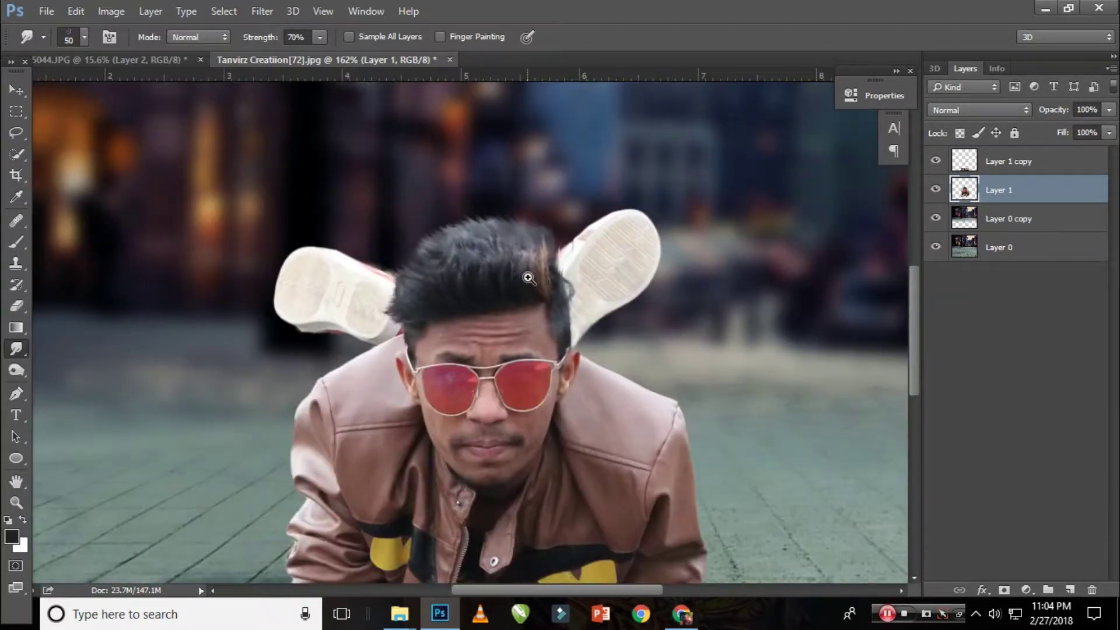
pyautogui.scroll(2, 589, 263)
pyautogui.moveTo(538, 225); pyautogui.dragTo(476, 252)
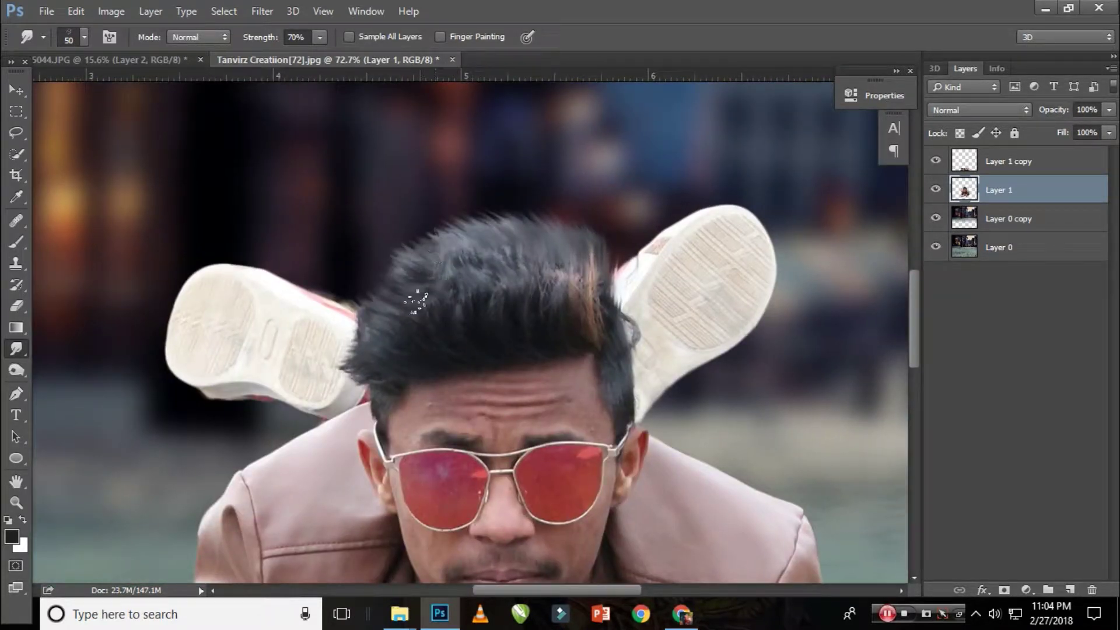
pyautogui.press('v')
pyautogui.scroll(-2, 502, 292)
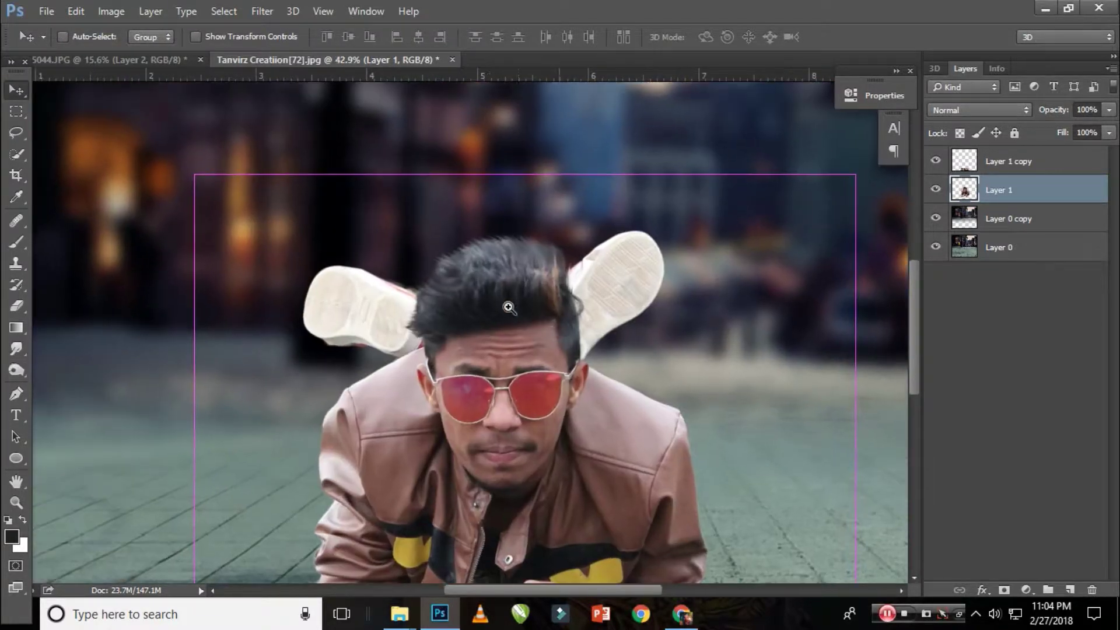
pyautogui.scroll(3, 490, 334)
# Check the brush and smudge brush size and hardness settings
pyautogui.scroll(3, 490, 334)
pyautogui.rightClick(483, 301)
pyautogui.press('Escape')
pyautogui.press('b')
pyautogui.rightClick(518, 167)
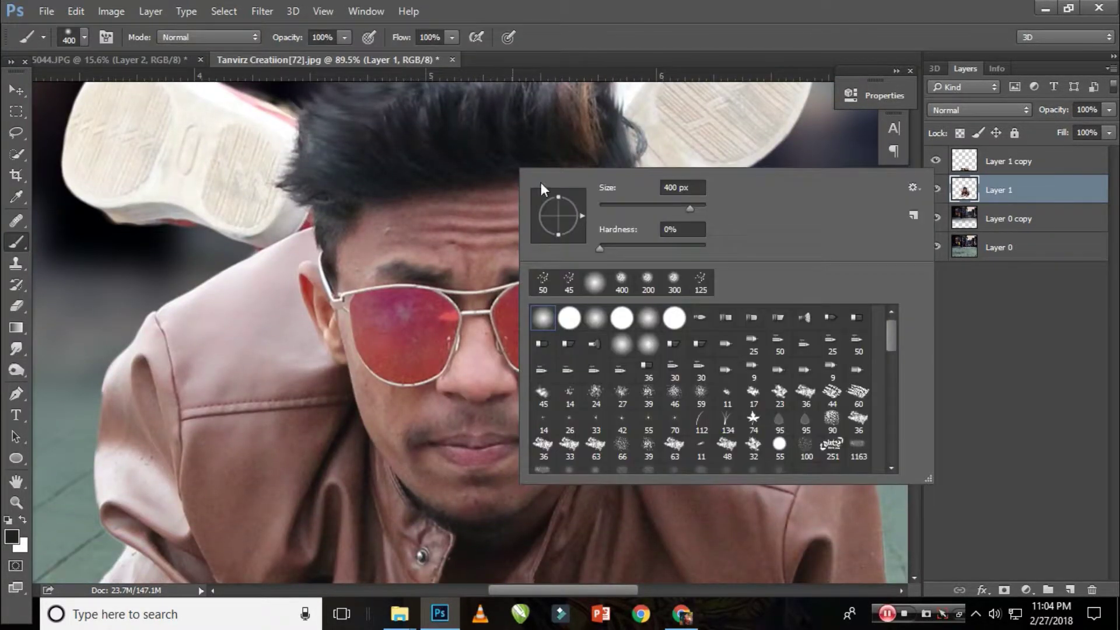
pyautogui.press('Escape')
pyautogui.press('r')
pyautogui.rightClick(452, 181)
pyautogui.press('Escape')
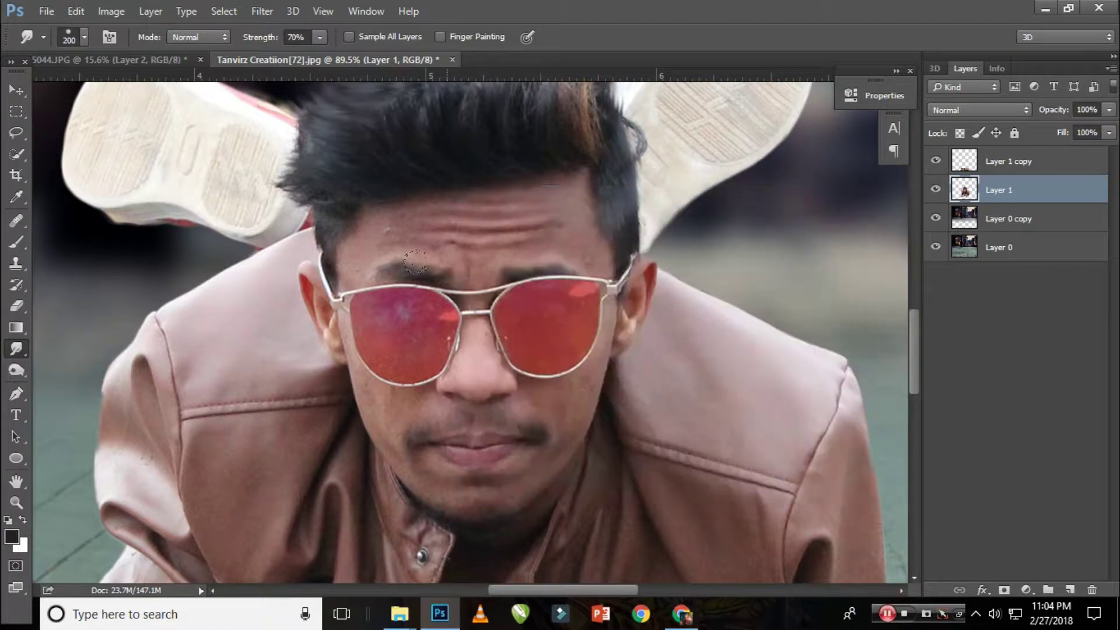
pyautogui.press('p')
# Try the Dodge tool and its brush size settings on the face
pyautogui.click(16, 370)
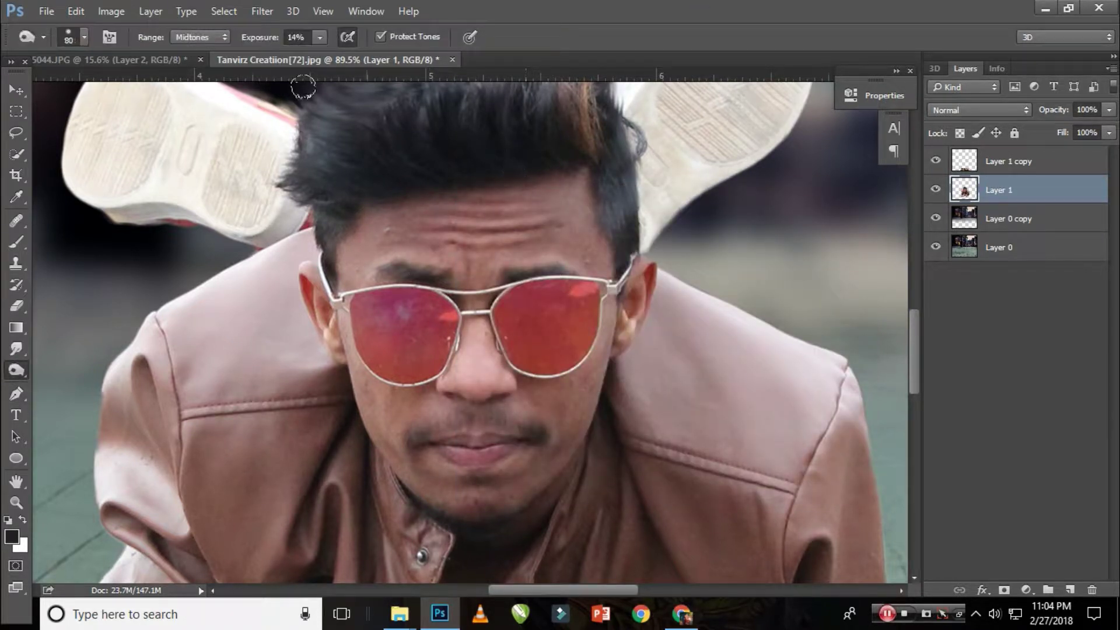
pyautogui.click(85, 37)
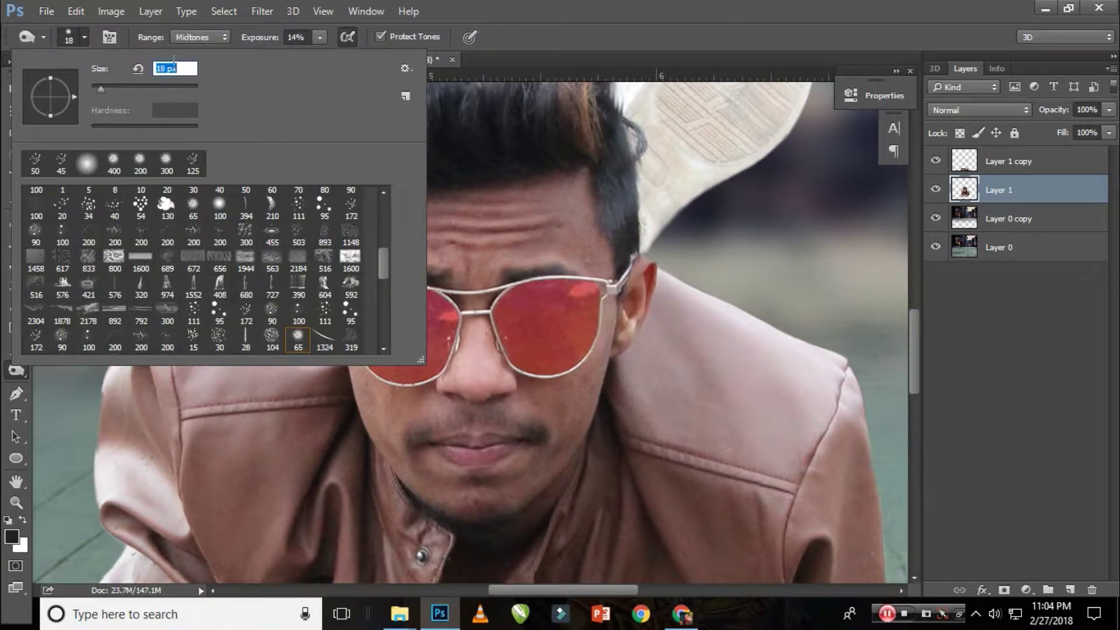
pyautogui.click(69, 43)
pyautogui.click(540, 118)
pyautogui.write('8')
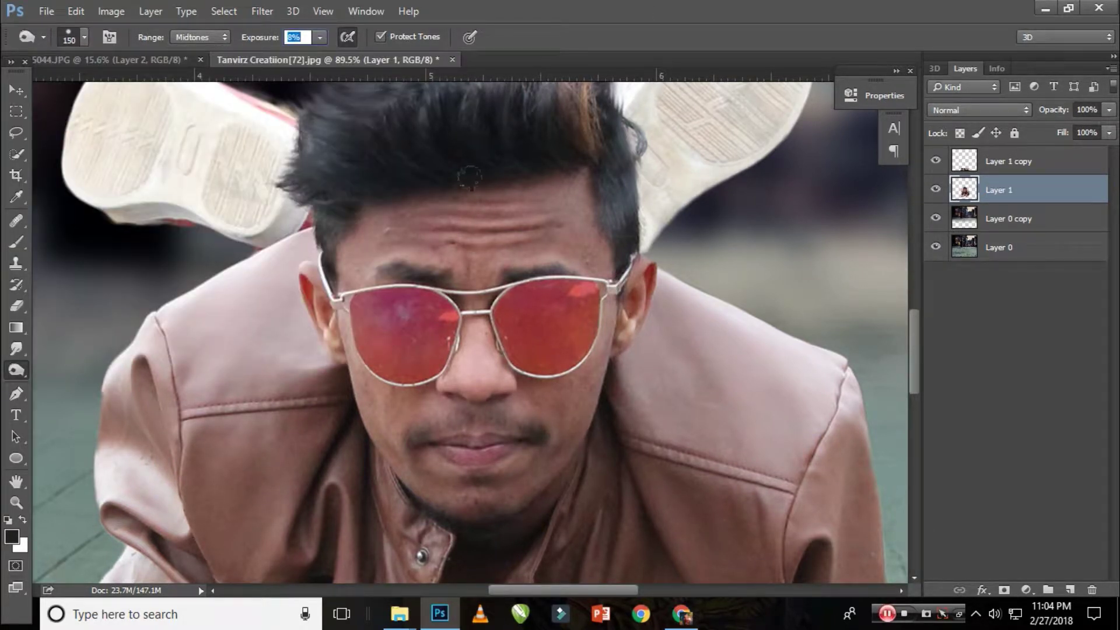
pyautogui.press('v')
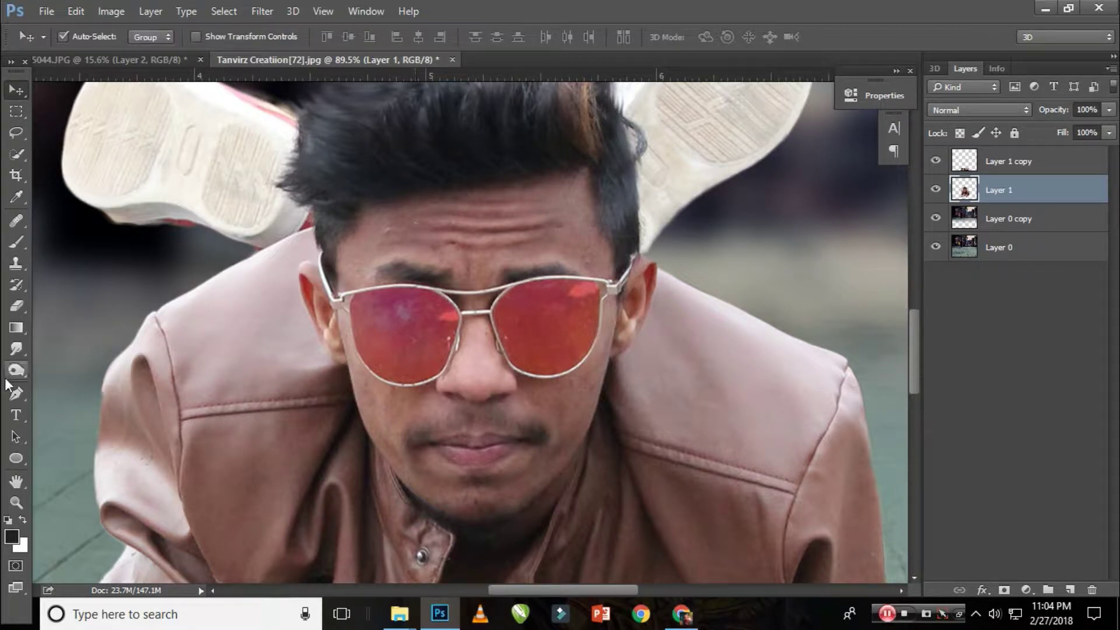
# Smudge the forehead wrinkles at 70%, then soften them further at 7% strength
pyautogui.click(17, 348)
pyautogui.moveTo(479, 201); pyautogui.dragTo(588, 221)
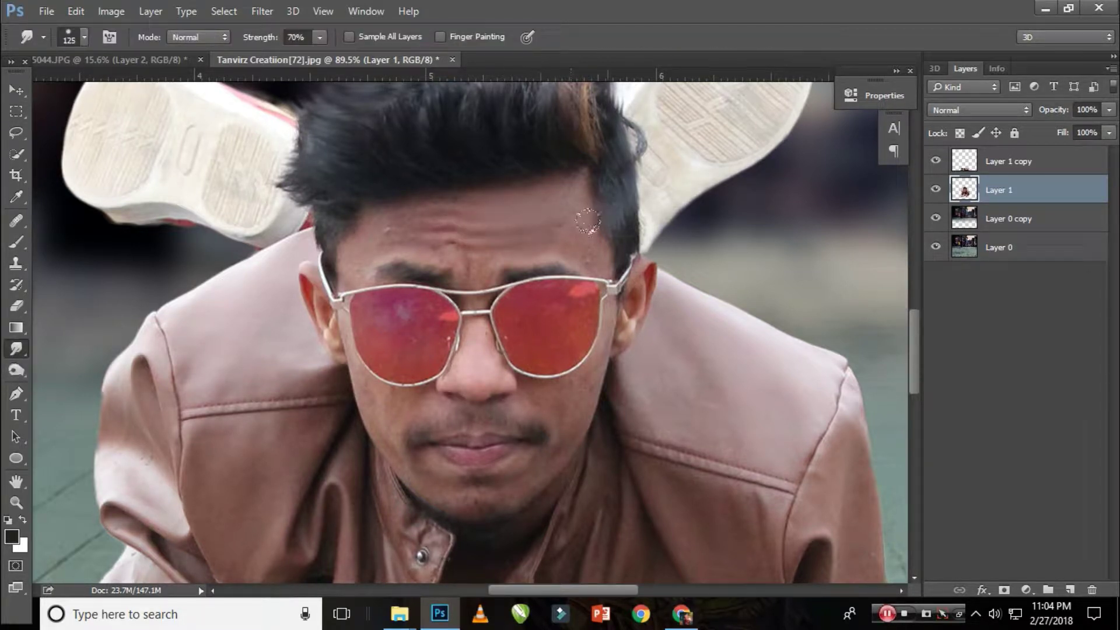
pyautogui.click(311, 37)
pyautogui.write('7')
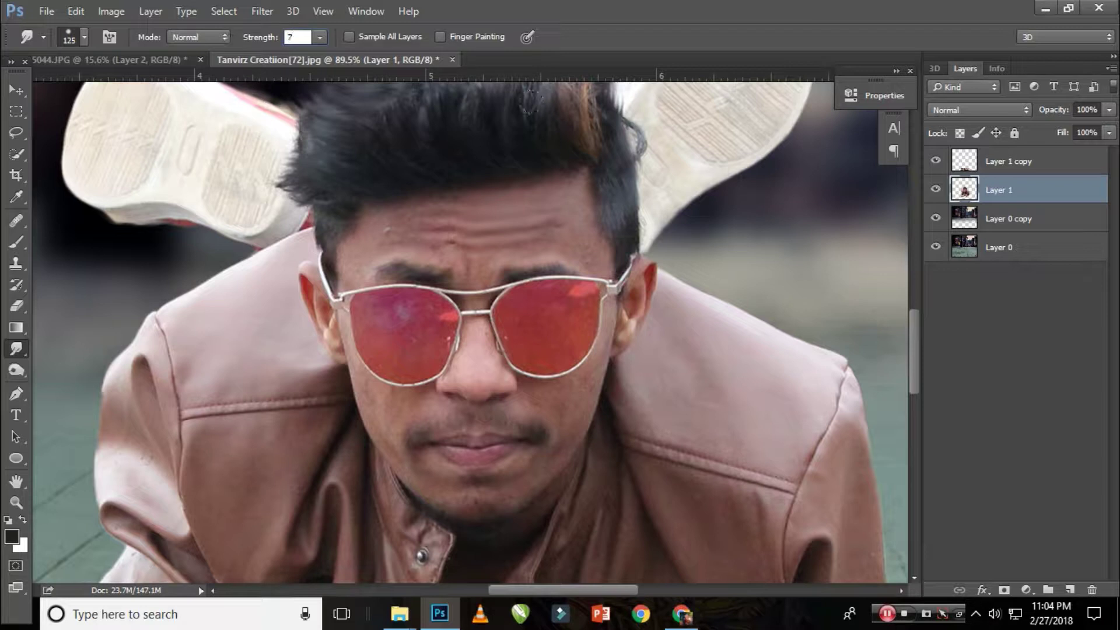
pyautogui.moveTo(455, 234); pyautogui.dragTo(526, 190)
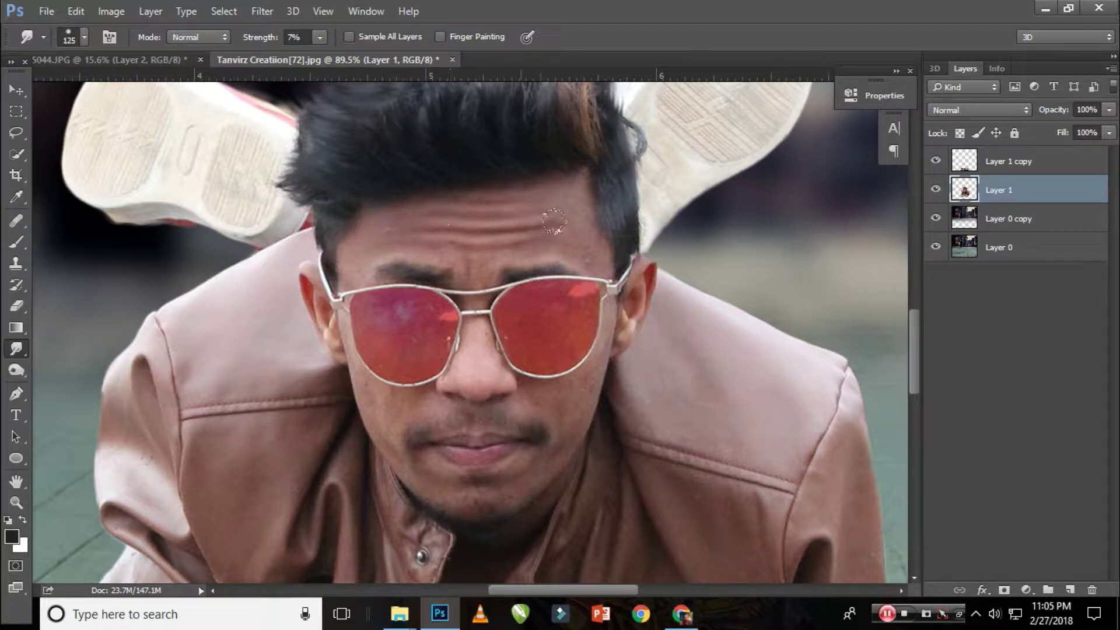
pyautogui.scroll(-1, 553, 233)
pyautogui.scroll(-3, 550, 277)
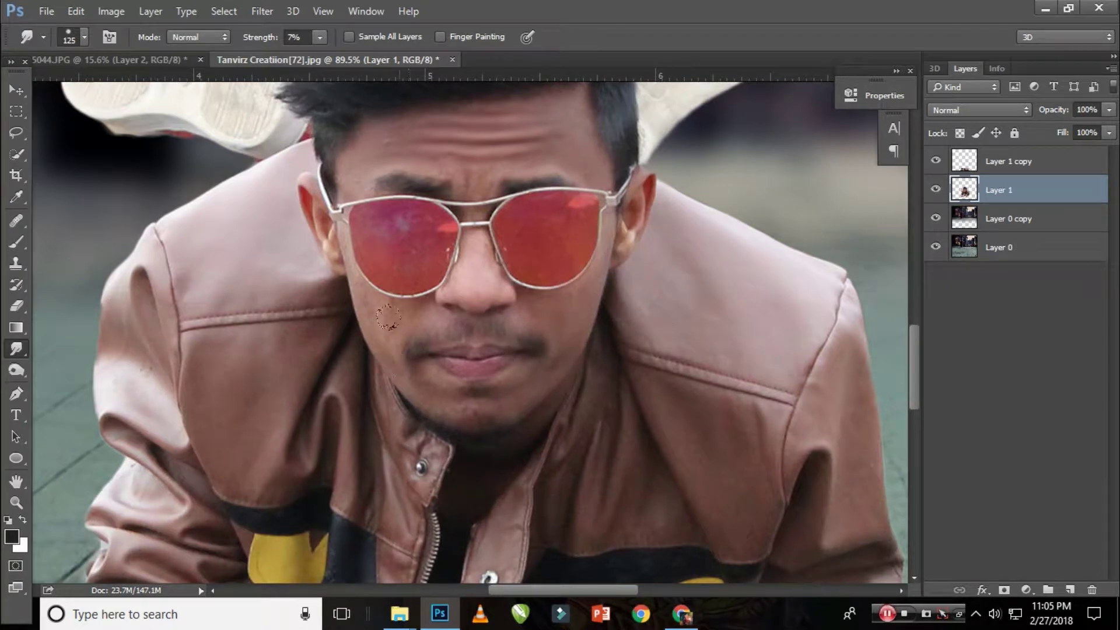
pyautogui.scroll(3, 350, 199)
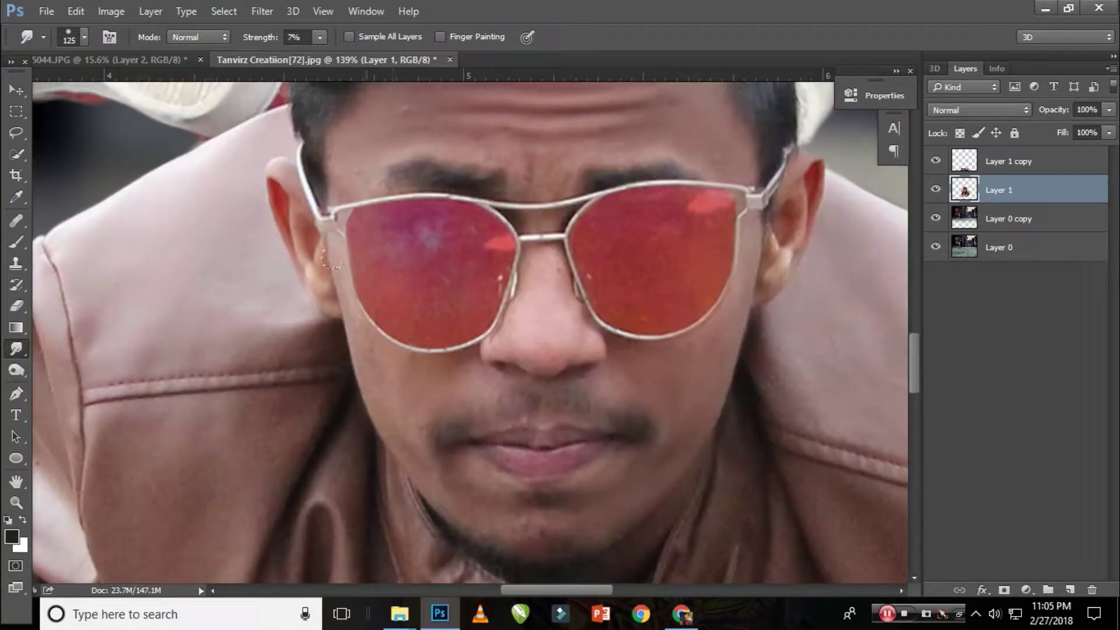
pyautogui.scroll(-3, 506, 281)
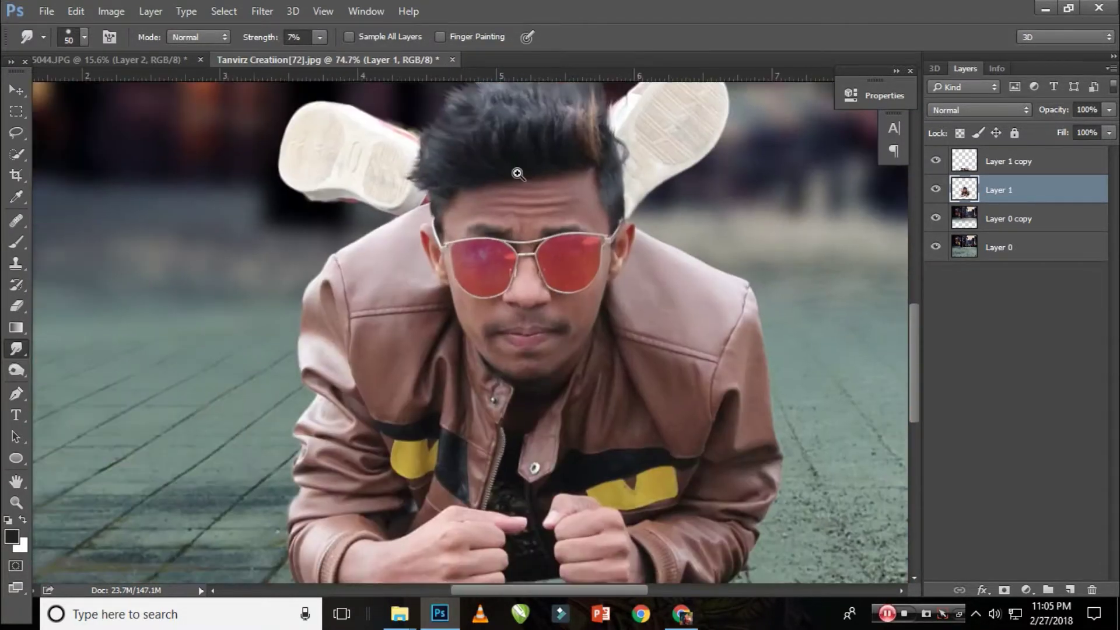
pyautogui.scroll(-4, 408, 234)
# Move the man and his reflection slightly lower and enlarge them a little
pyautogui.scroll(3, 300, 230)
pyautogui.press('v')
pyautogui.keyDown('shift'); pyautogui.click(402, 321); pyautogui.keyUp('shift')
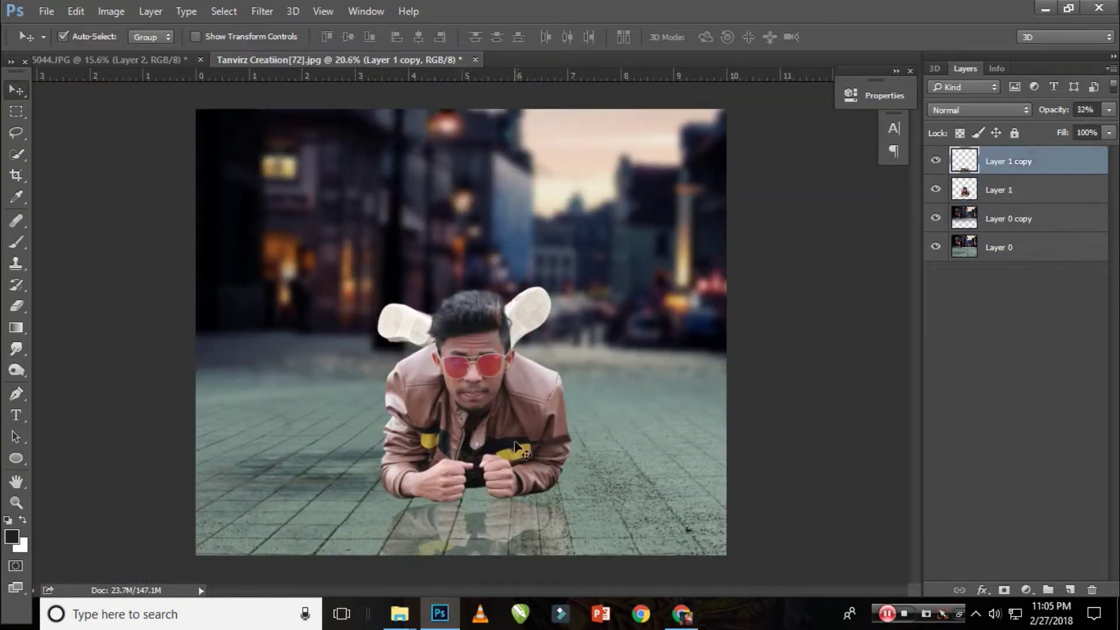
pyautogui.moveTo(507, 365); pyautogui.dragTo(522, 379)
pyautogui.hotkey('ctrl', 't')
pyautogui.moveTo(639, 293); pyautogui.dragTo(652, 280)
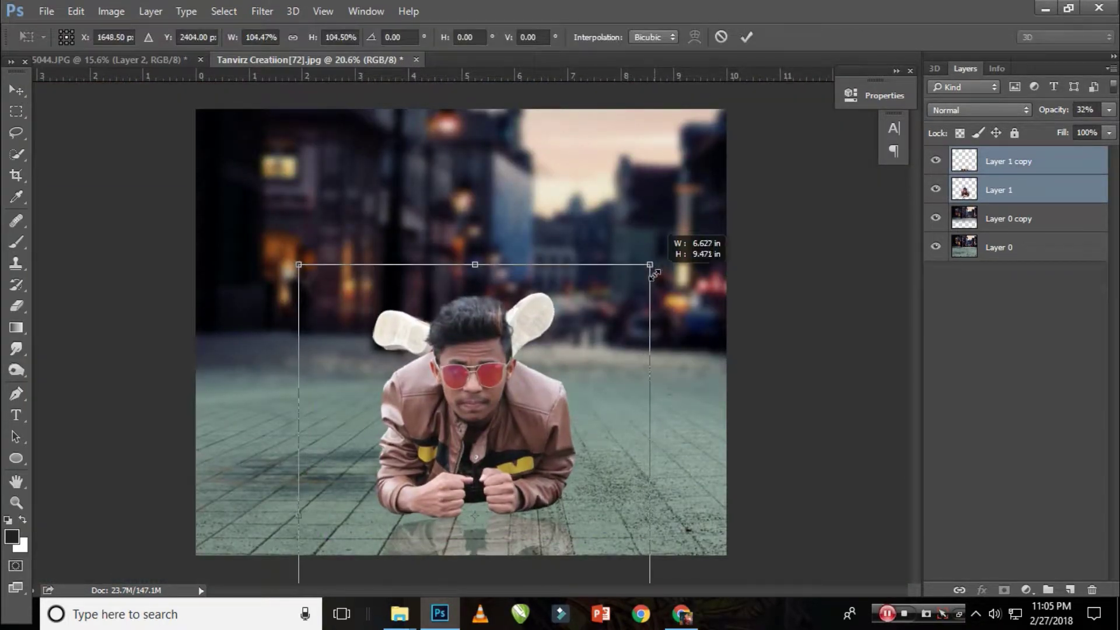
pyautogui.press('Return')
# Stamp a merged Layer 2 and replace Contrast Color Range with Dark Contrasts in Color Efex Pro 4
pyautogui.hotkey('ctrl', 'shift', 'alt', 'n')
pyautogui.hotkey('ctrl', 'shift', 'alt', 'e')
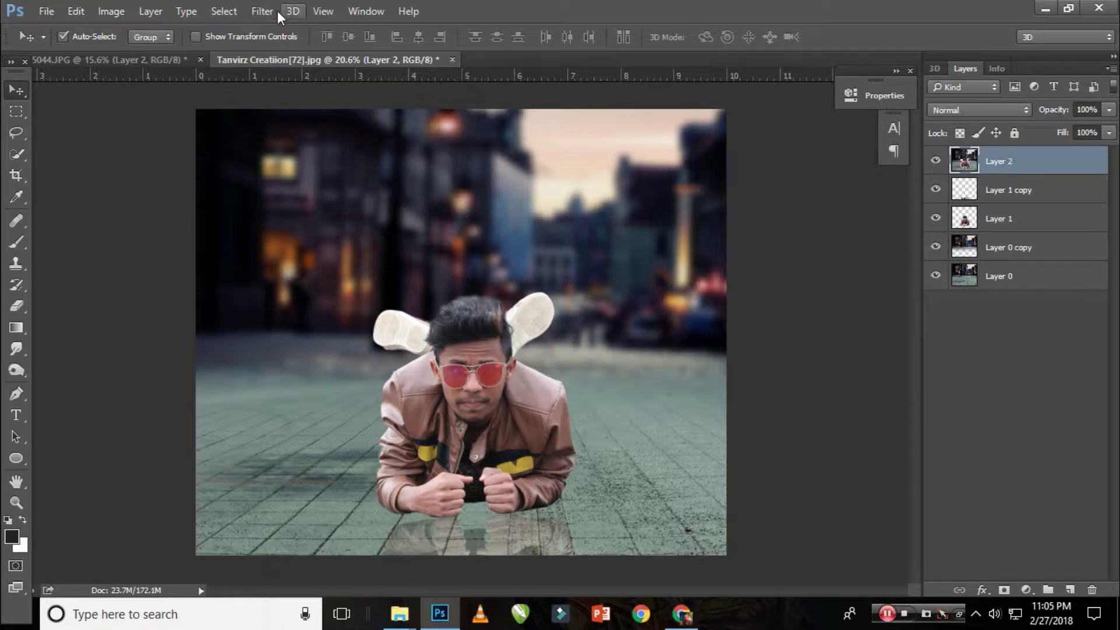
pyautogui.click(262, 11)
pyautogui.click(543, 405)
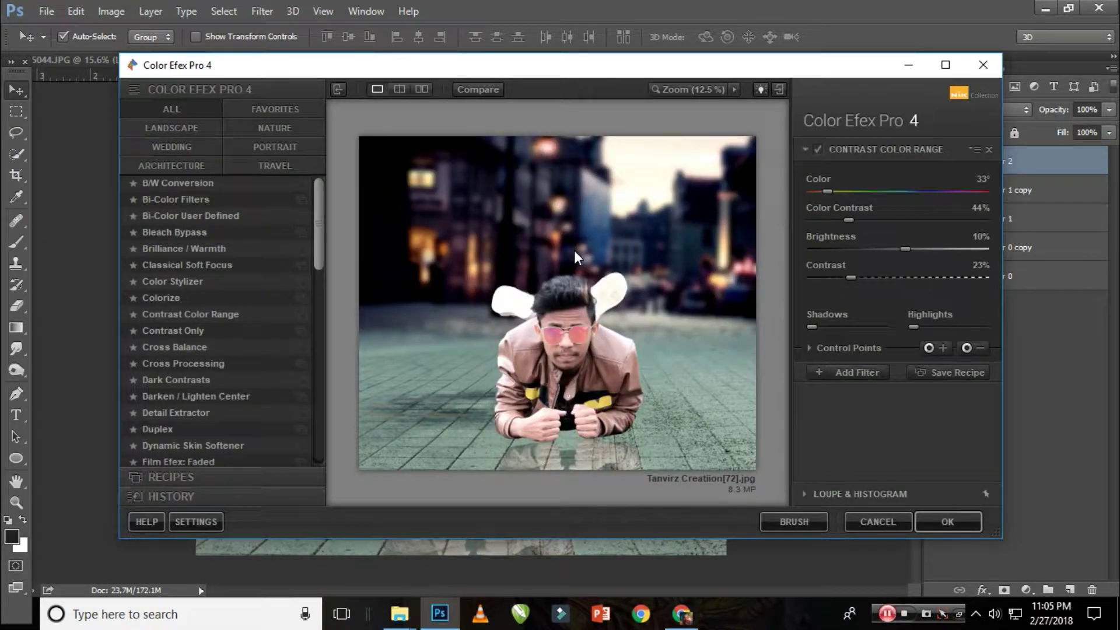
pyautogui.click(989, 149)
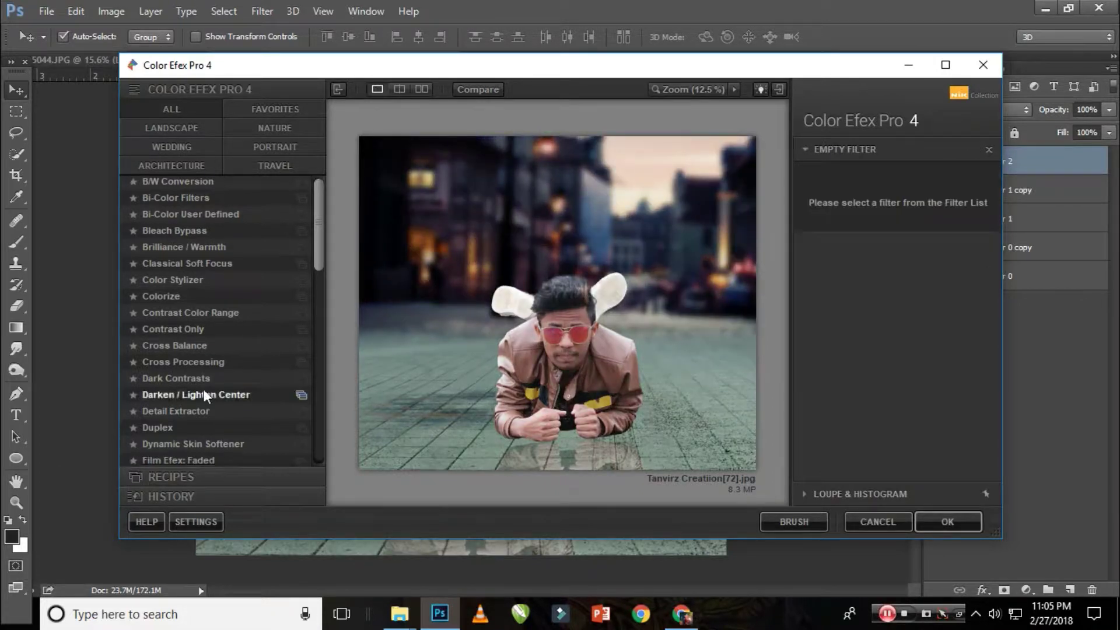
pyautogui.scroll(-1, 245, 403)
pyautogui.scroll(-2, 233, 403)
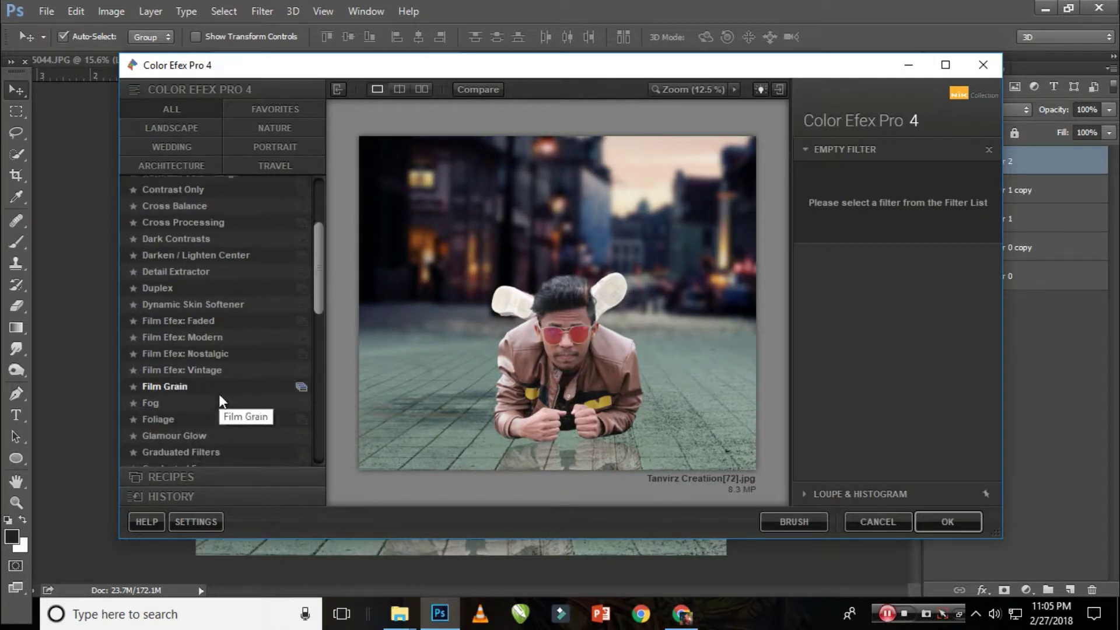
pyautogui.click(175, 232)
# Tune Dark Contrasts: less detail extraction, more saturation, contrast -59%
pyautogui.moveTo(968, 191); pyautogui.dragTo(928, 191)
pyautogui.moveTo(890, 278); pyautogui.dragTo(971, 278)
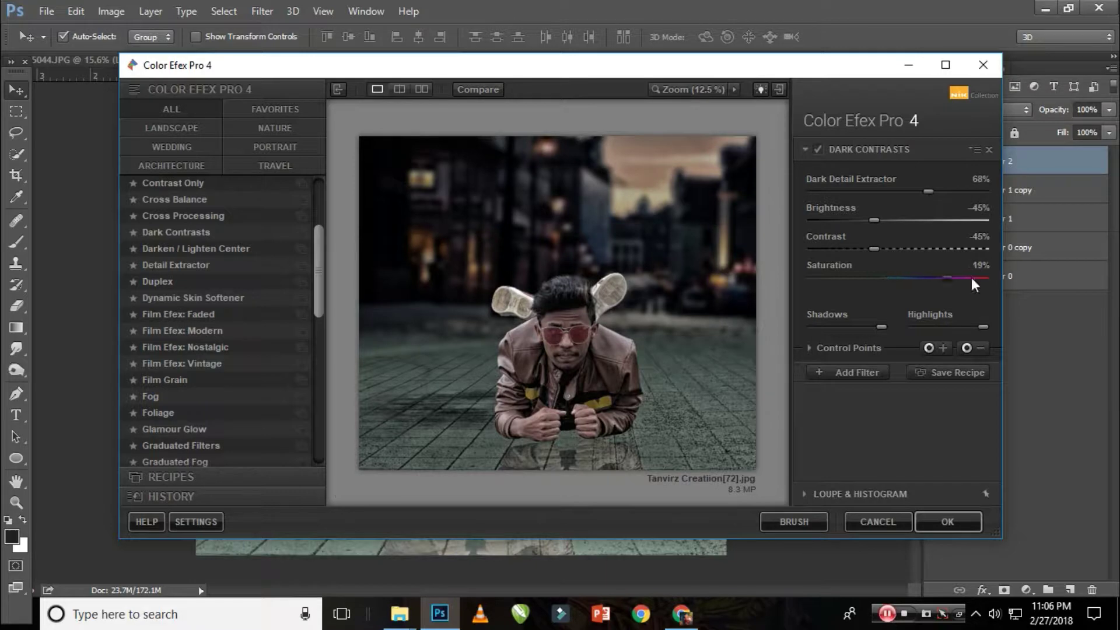
pyautogui.moveTo(900, 222); pyautogui.dragTo(866, 249)
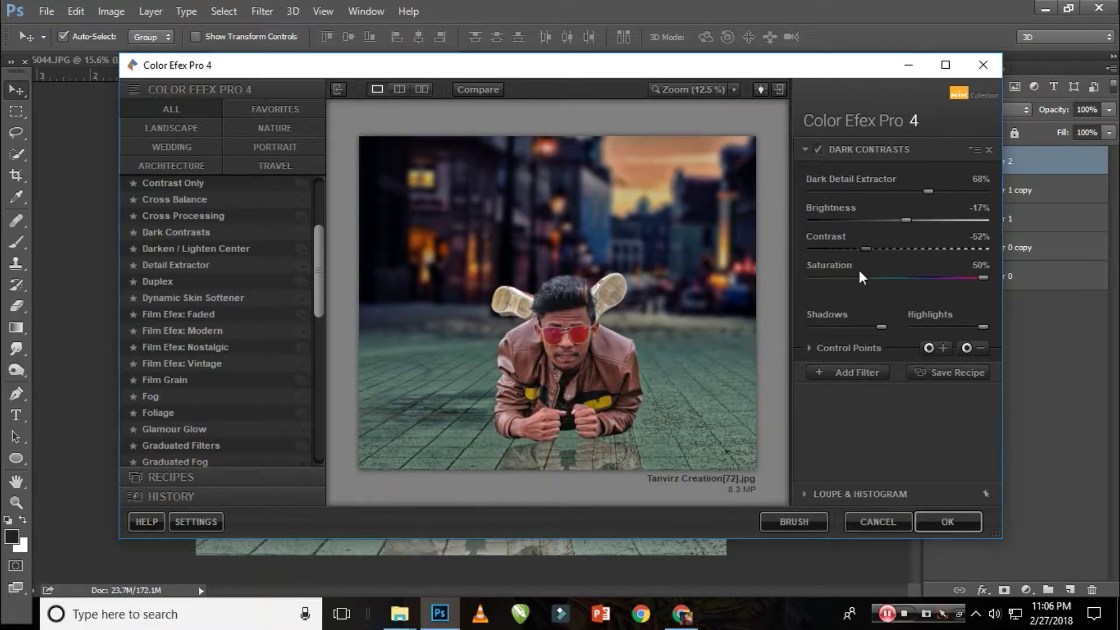
pyautogui.moveTo(929, 249); pyautogui.dragTo(858, 249)
# Add Detail Extractor with 13% detail extraction and 20% contrast
pyautogui.click(175, 265)
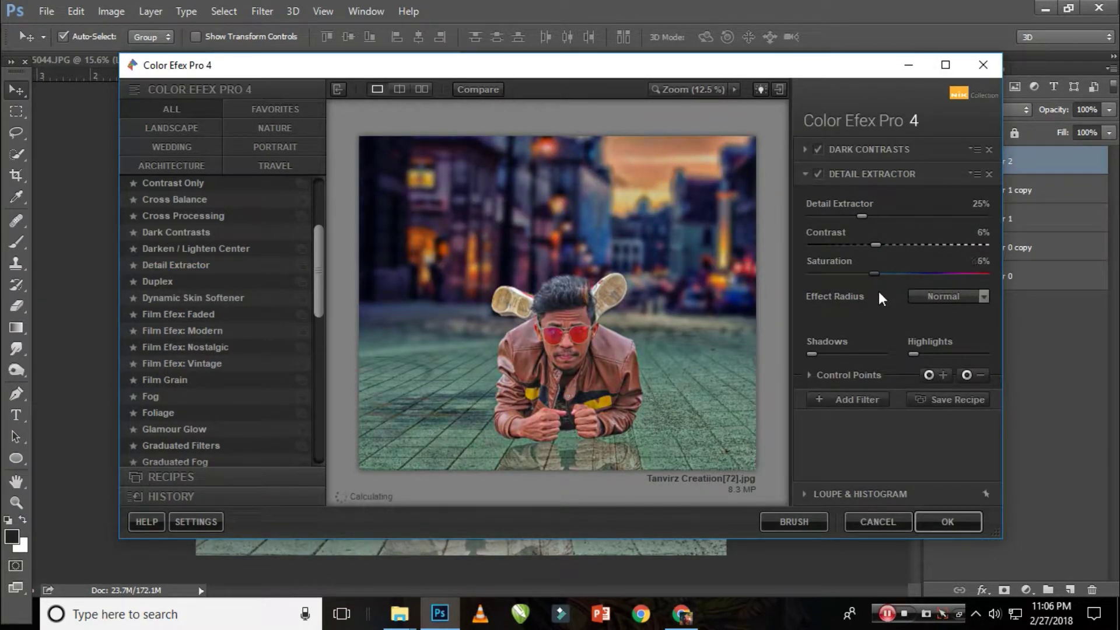
pyautogui.moveTo(874, 245); pyautogui.dragTo(903, 254)
pyautogui.moveTo(864, 217); pyautogui.dragTo(840, 224)
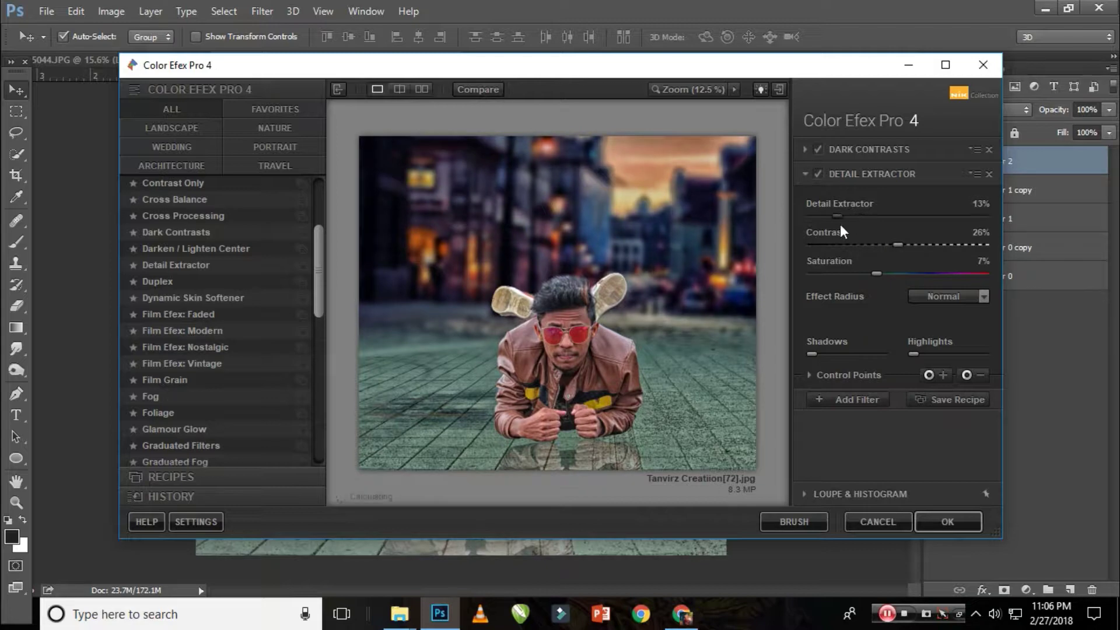
# Add Indian Summer with stronger foliage enhancement and apply the filter stack
pyautogui.click(856, 400)
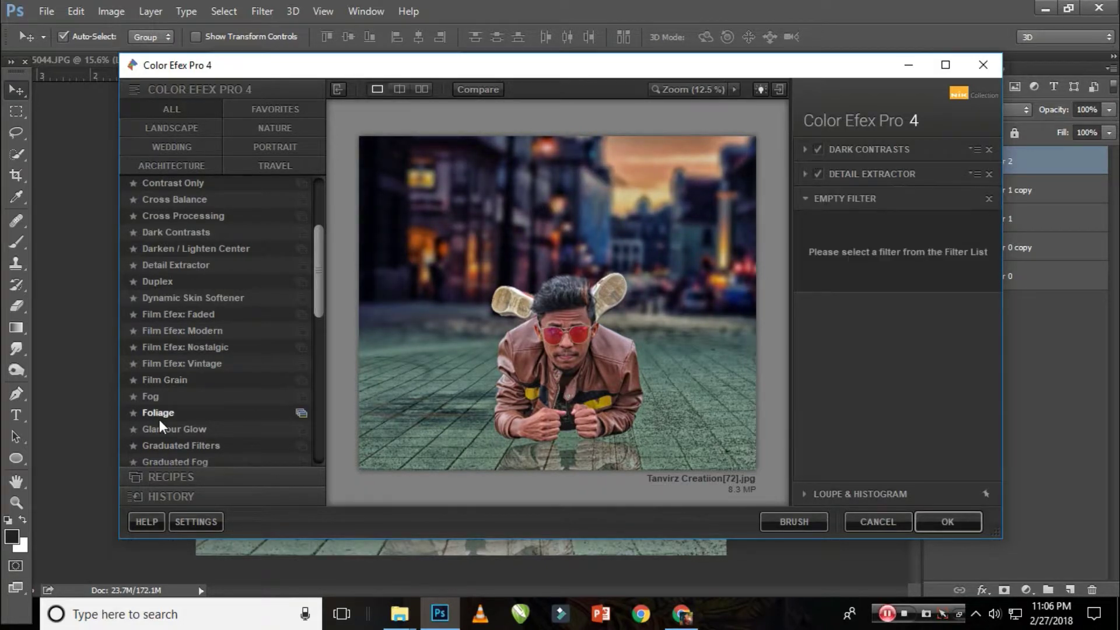
pyautogui.scroll(-5, 231, 385)
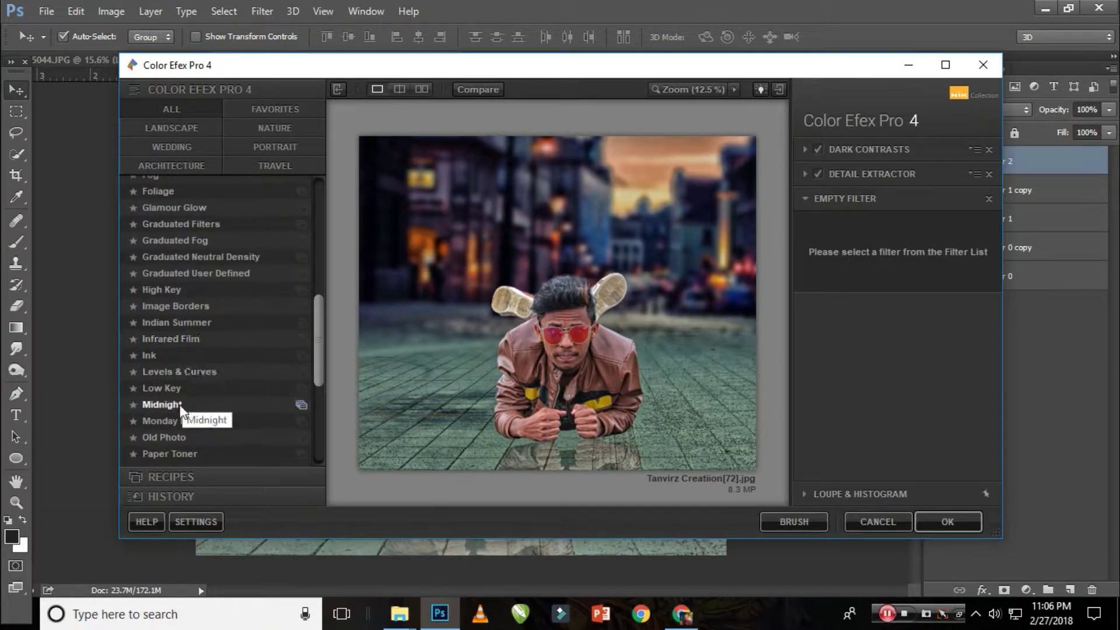
pyautogui.click(176, 321)
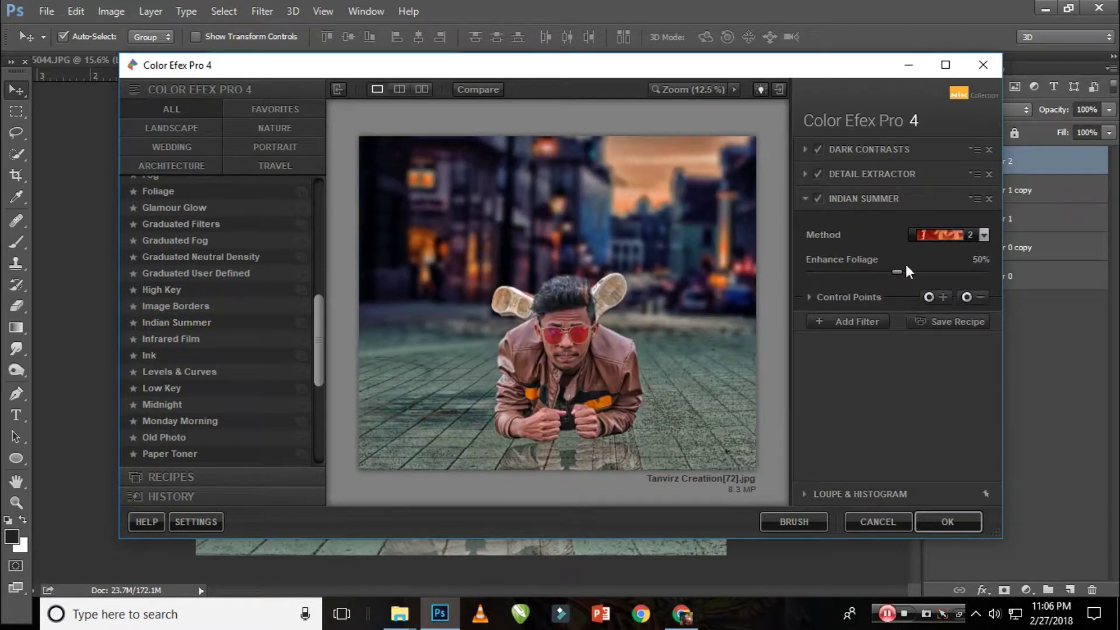
pyautogui.moveTo(906, 266); pyautogui.dragTo(932, 274)
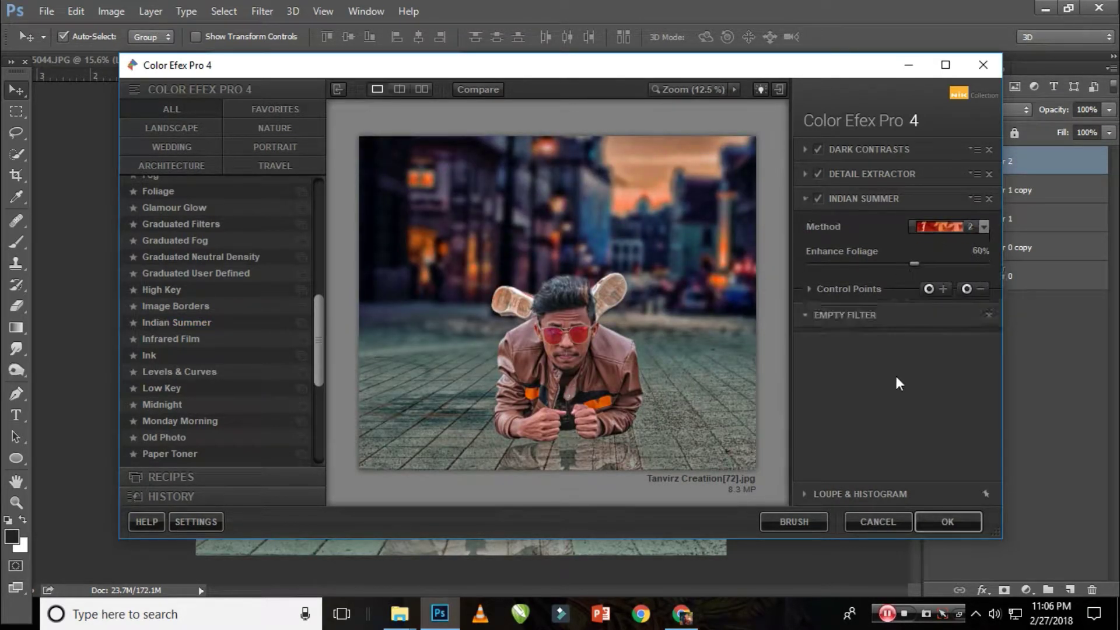
pyautogui.press('Return')
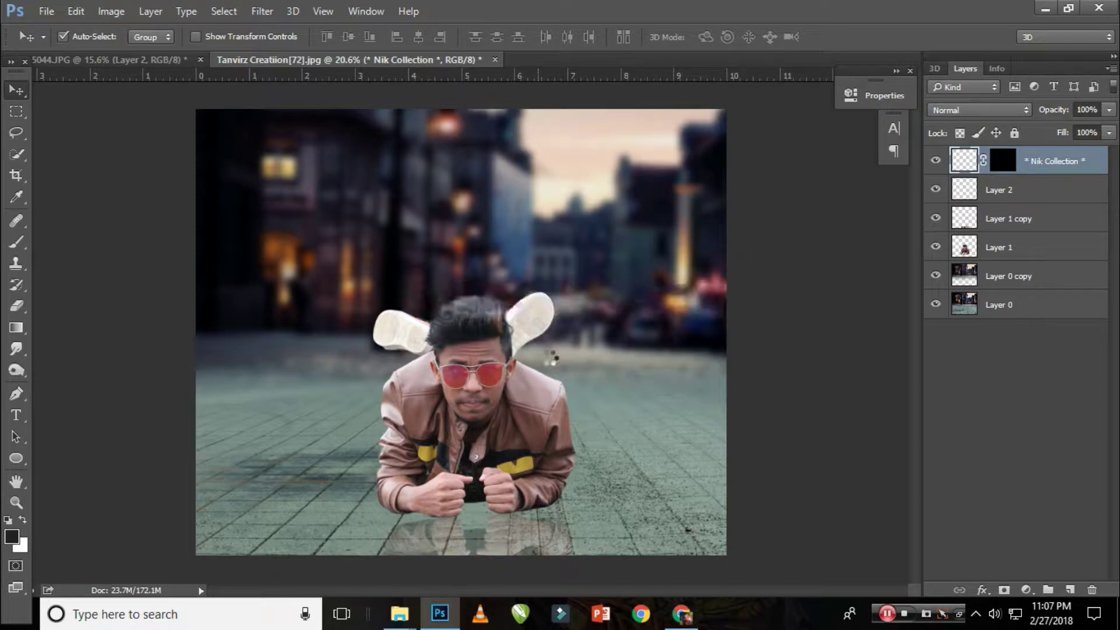
# Show the Color Efex Pro 4 layer and erase its filtering over the forehead, nose and face
pyautogui.click(940, 161)
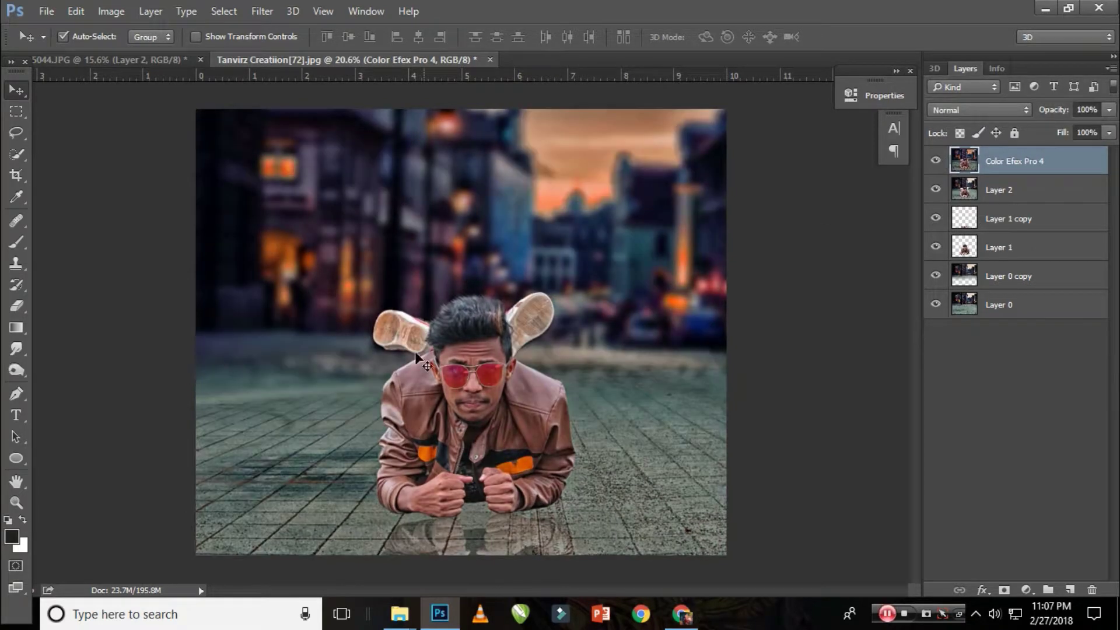
pyautogui.scroll(5, 414, 351)
pyautogui.scroll(-1, 706, 309)
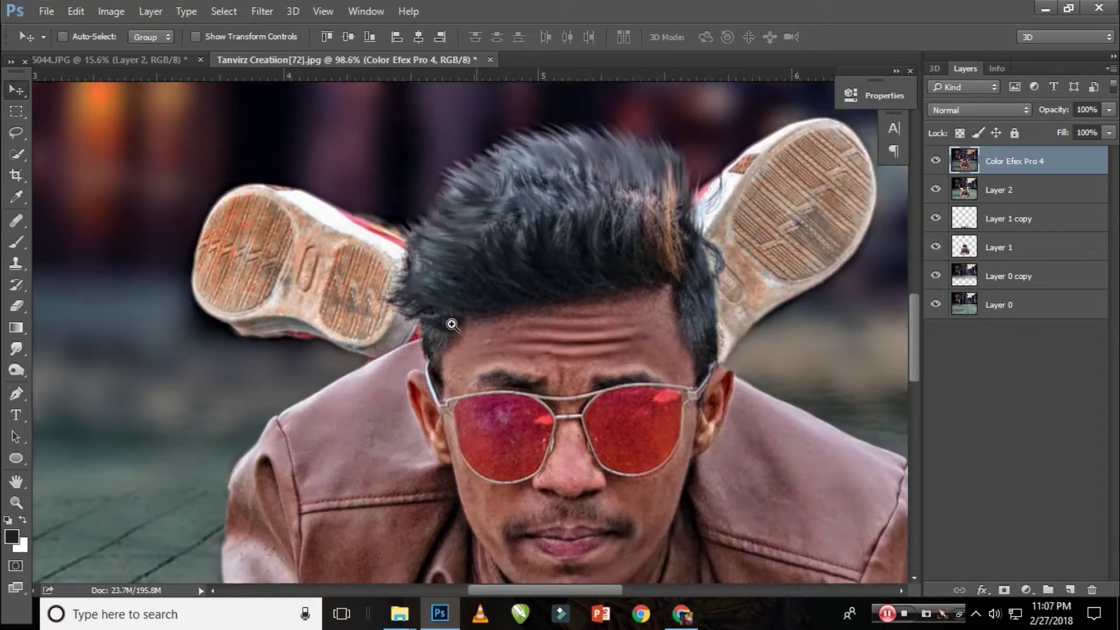
pyautogui.press('e')
pyautogui.moveTo(604, 301); pyautogui.dragTo(583, 350)
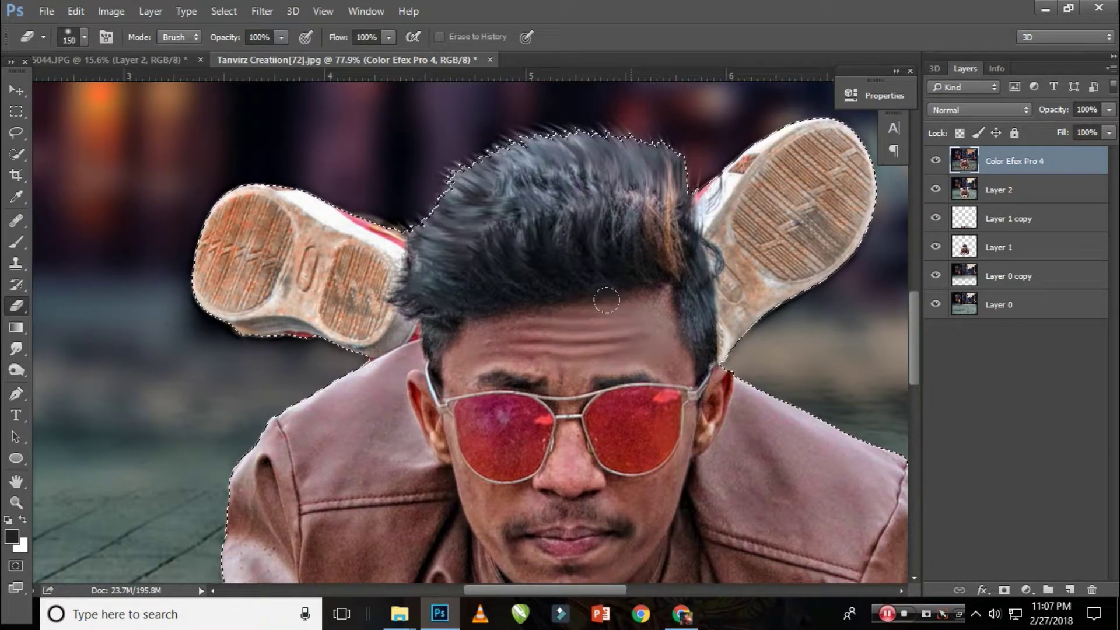
pyautogui.press('[')
pyautogui.press('[')
pyautogui.press('[')
pyautogui.moveTo(495, 362); pyautogui.dragTo(475, 324)
pyautogui.moveTo(560, 402); pyautogui.dragTo(577, 483)
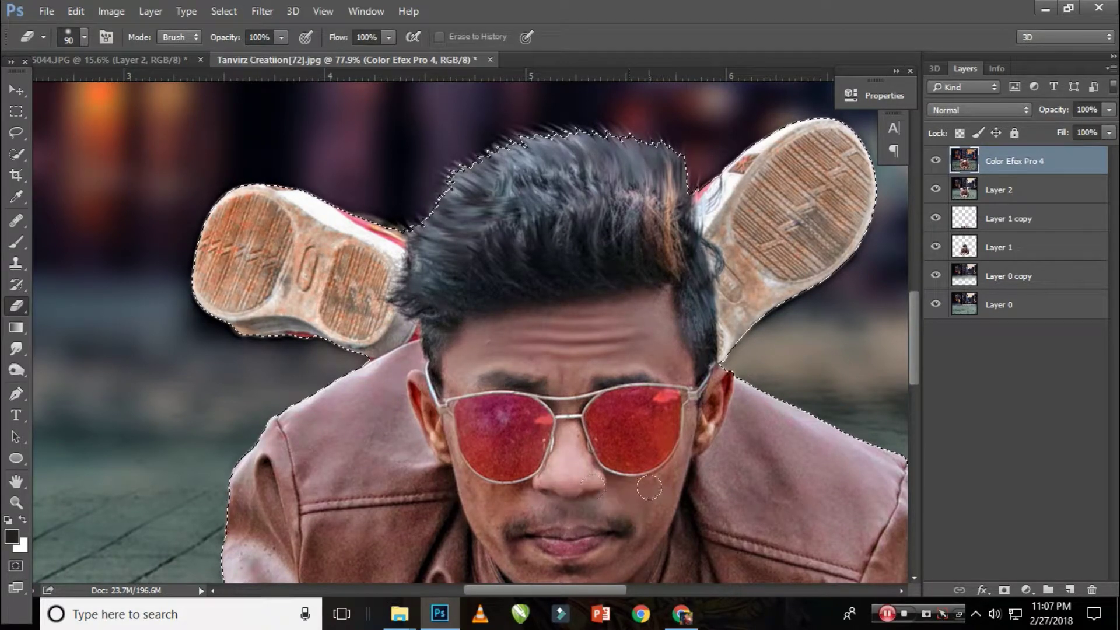
pyautogui.press('[')
pyautogui.press('[')
pyautogui.press('[')
# Erase the harsh filtering from the left hand and right fist, then deselect and view the whole image
pyautogui.moveTo(574, 520); pyautogui.dragTo(603, 386)
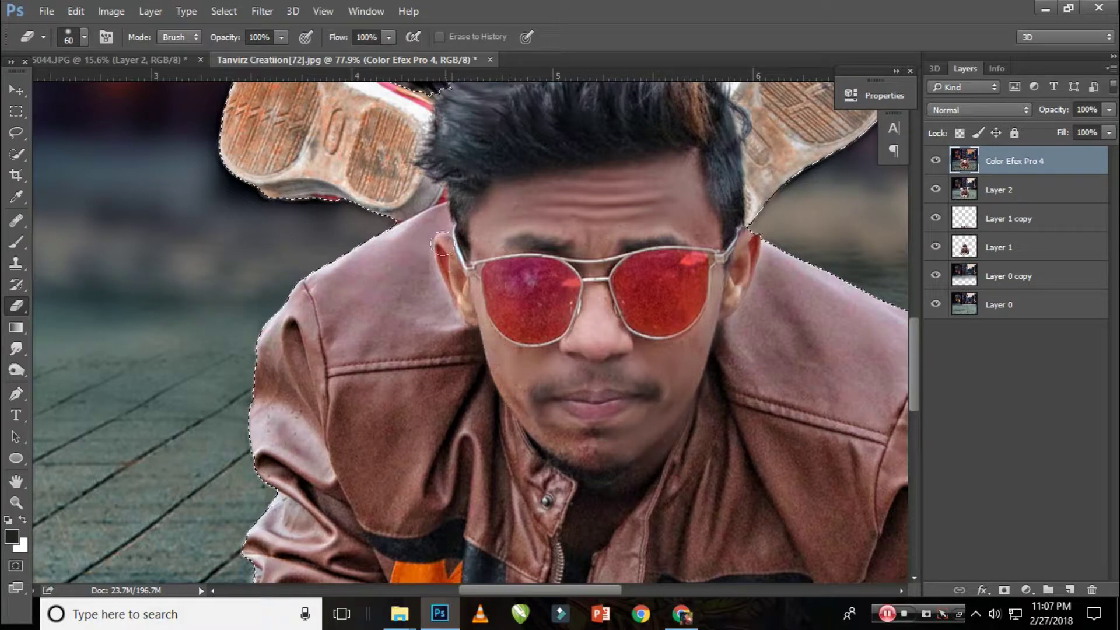
pyautogui.moveTo(516, 405); pyautogui.dragTo(465, 303)
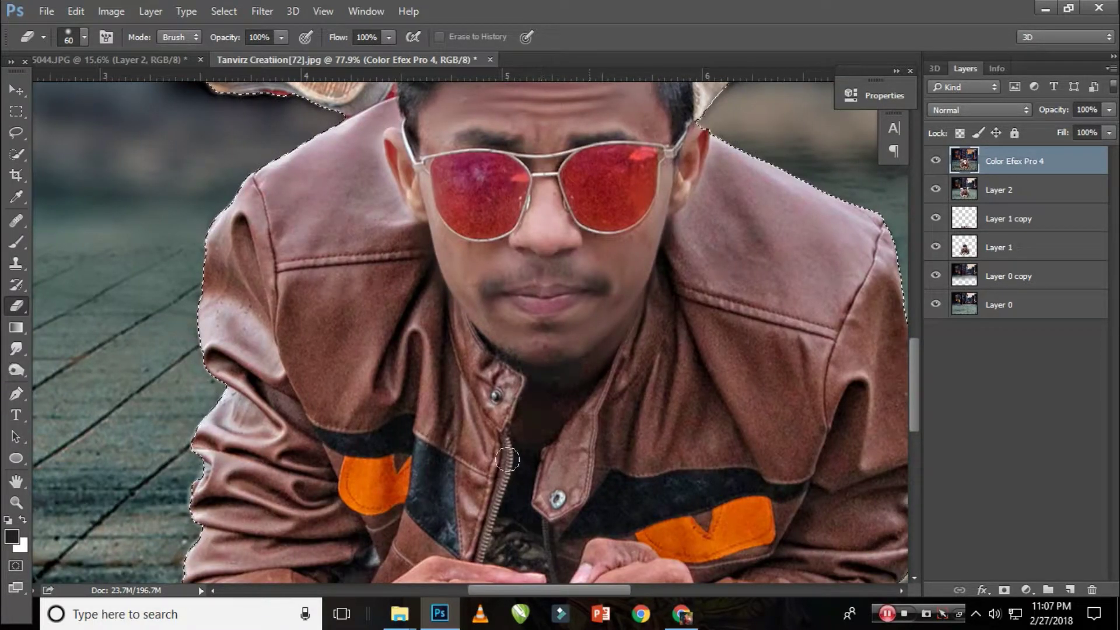
pyautogui.moveTo(507, 459); pyautogui.dragTo(504, 220)
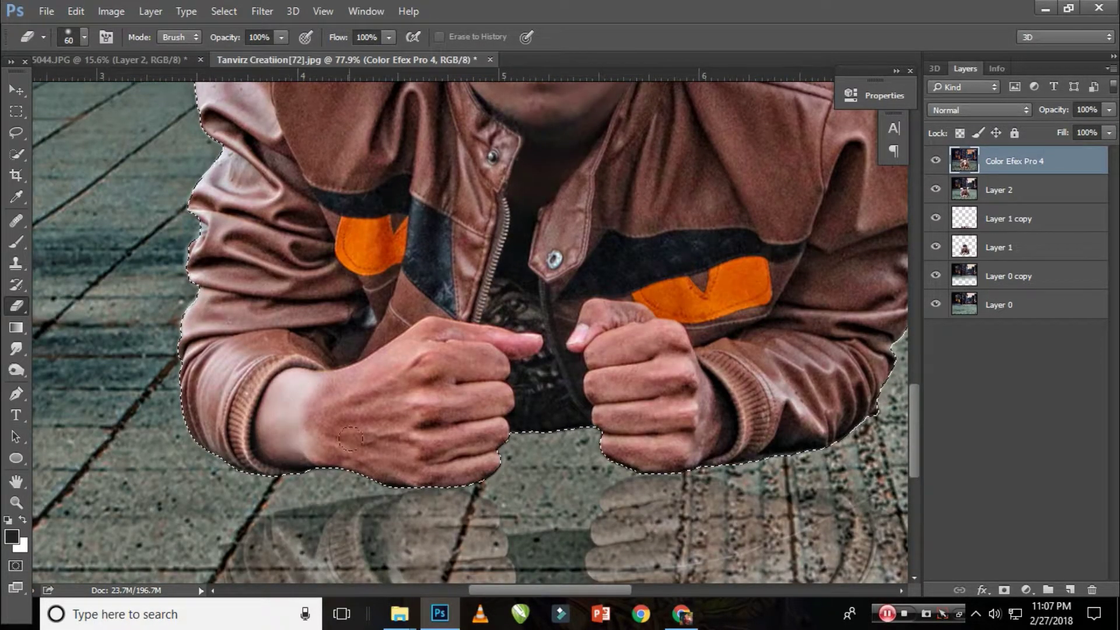
pyautogui.moveTo(350, 438)
pyautogui.mouseDown()
pyautogui.moveTo(405, 336)
pyautogui.moveTo(460, 324)
pyautogui.moveTo(482, 380)
pyautogui.moveTo(392, 363)
pyautogui.mouseUp()
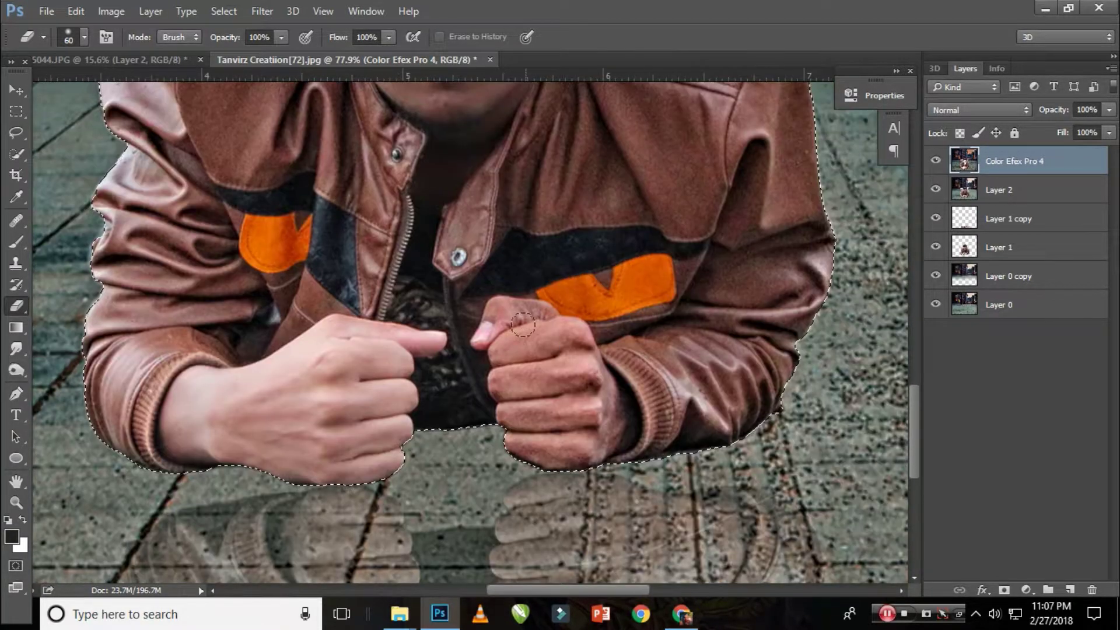
pyautogui.moveTo(493, 338)
pyautogui.mouseDown()
pyautogui.moveTo(502, 309)
pyautogui.moveTo(554, 318)
pyautogui.moveTo(608, 406)
pyautogui.moveTo(542, 408)
pyautogui.moveTo(502, 379)
pyautogui.mouseUp()
pyautogui.moveTo(581, 375)
pyautogui.keyDown('ctrl'); pyautogui.keyDown('space'); pyautogui.mouseDown()
pyautogui.moveTo(450, 346)
pyautogui.moveTo(373, 345)
pyautogui.mouseUp(); pyautogui.keyUp('space'); pyautogui.keyUp('ctrl')
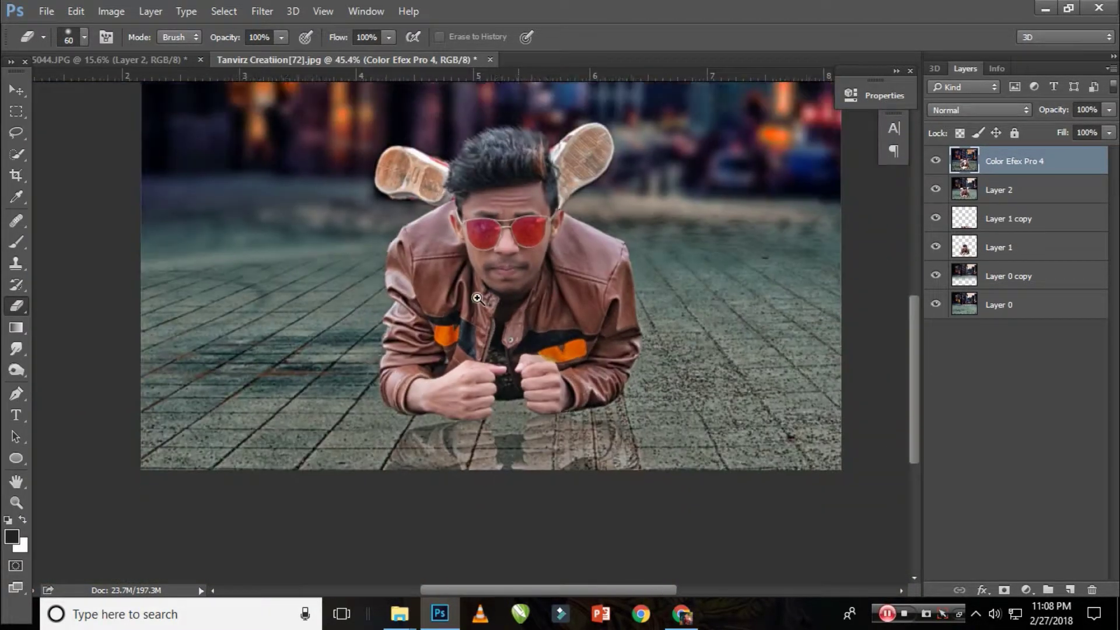
pyautogui.keyDown('ctrl'); pyautogui.keyDown('space'); pyautogui.moveTo(453, 144); pyautogui.dragTo(525, 145); pyautogui.keyUp('space'); pyautogui.keyUp('ctrl')
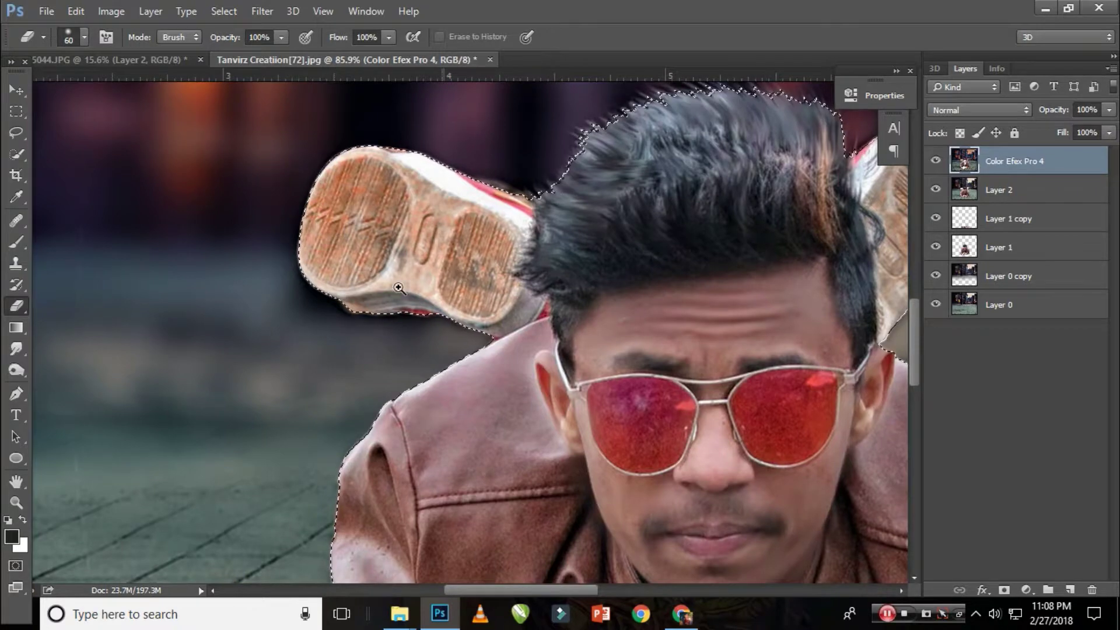
pyautogui.hotkey('ctrl', 'd')
pyautogui.hotkey('ctrl', '-')
pyautogui.hotkey('ctrl', '-')
pyautogui.hotkey('ctrl', '-')
pyautogui.hotkey('ctrl', '0')
# Stamp all visible layers into a new layer and lasso-select the man's face and hands
pyautogui.press('v')
pyautogui.hotkey('ctrl', '-')
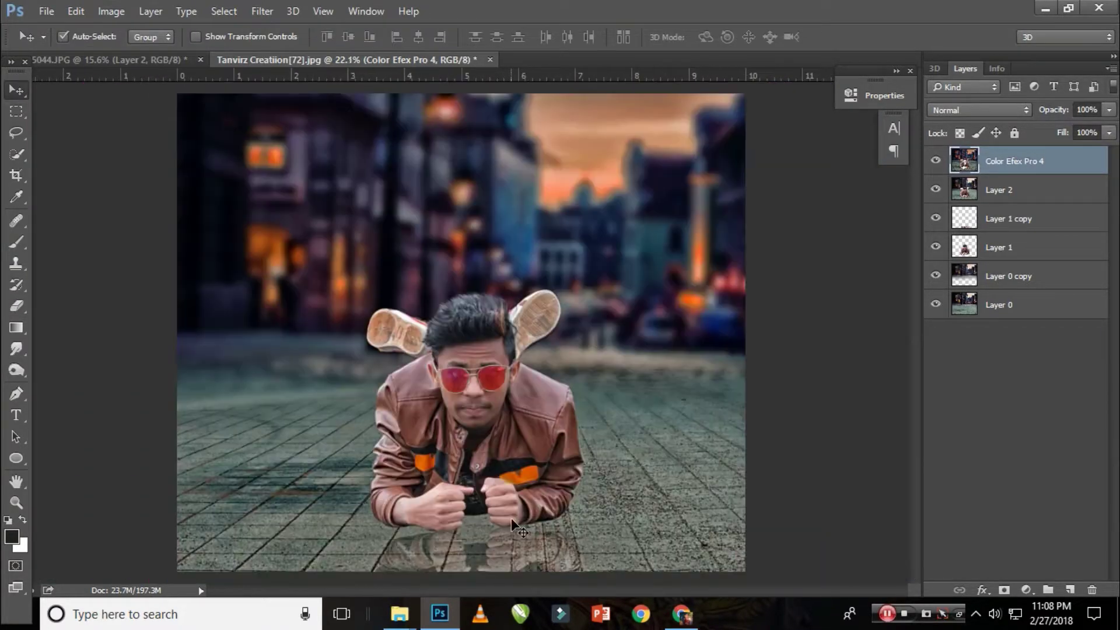
pyautogui.hotkey('ctrl', 'alt', 'shift', 'e')
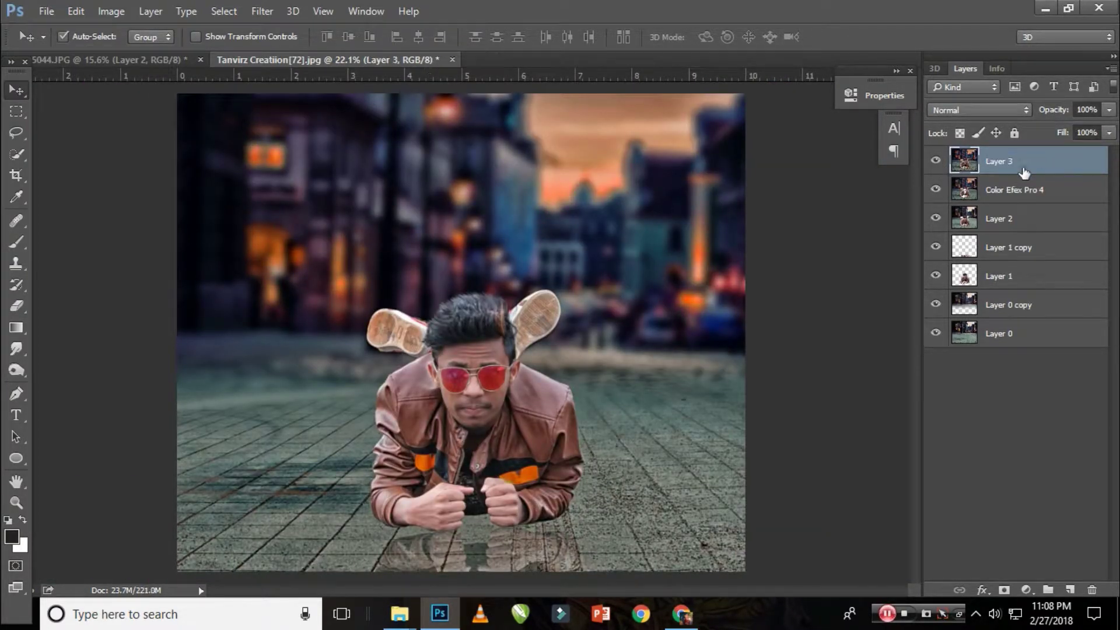
pyautogui.moveTo(478, 372)
pyautogui.keyDown('ctrl'); pyautogui.keyDown('space'); pyautogui.mouseDown()
pyautogui.moveTo(539, 372)
pyautogui.moveTo(492, 229)
pyautogui.mouseUp(); pyautogui.keyUp('space'); pyautogui.keyUp('ctrl')
pyautogui.press('l')
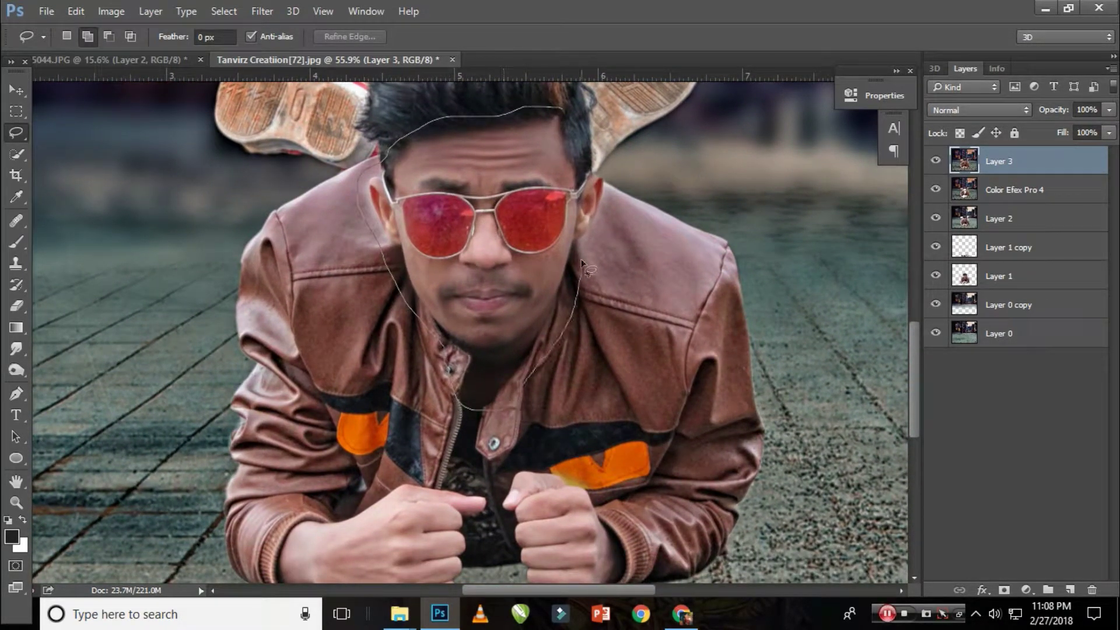
pyautogui.moveTo(549, 106); pyautogui.dragTo(552, 109)
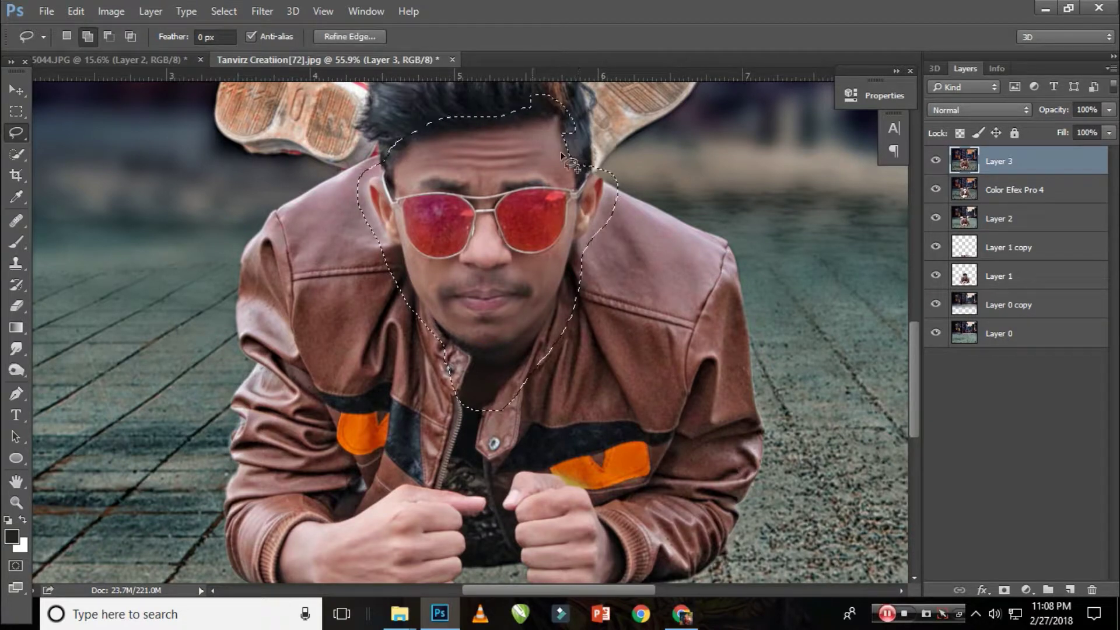
pyautogui.keyDown('space'); pyautogui.moveTo(459, 438); pyautogui.dragTo(451, 295); pyautogui.keyUp('space')
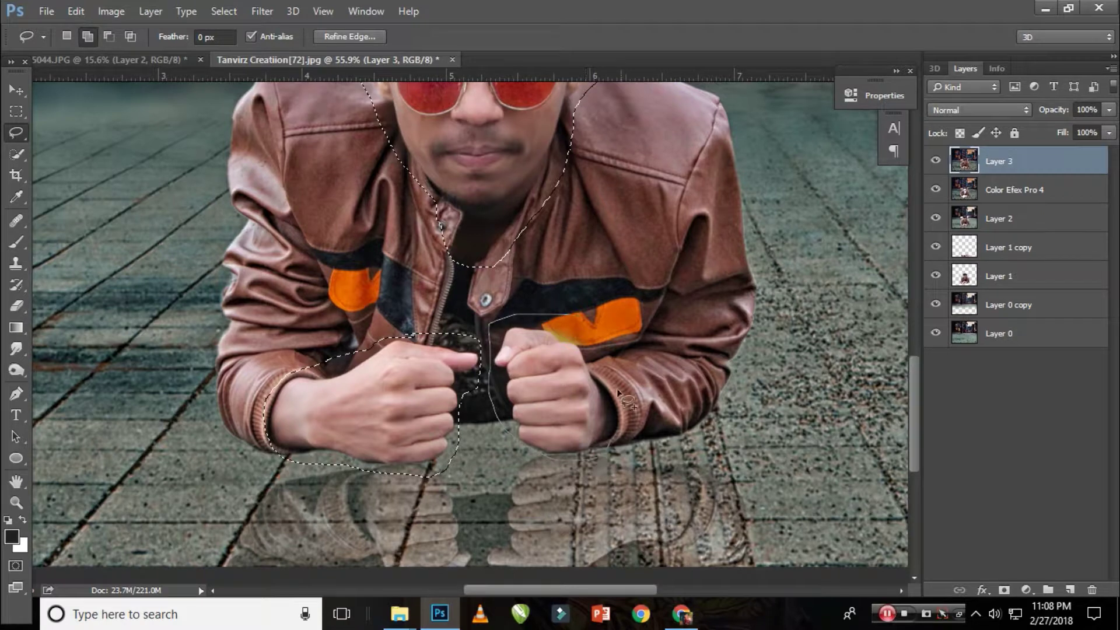
# Apply Color Efex Pro 4 Contrast Color Range with Color 72°, Brightness 6% and Contrast 15%
pyautogui.click(262, 11)
pyautogui.moveTo(293, 386)
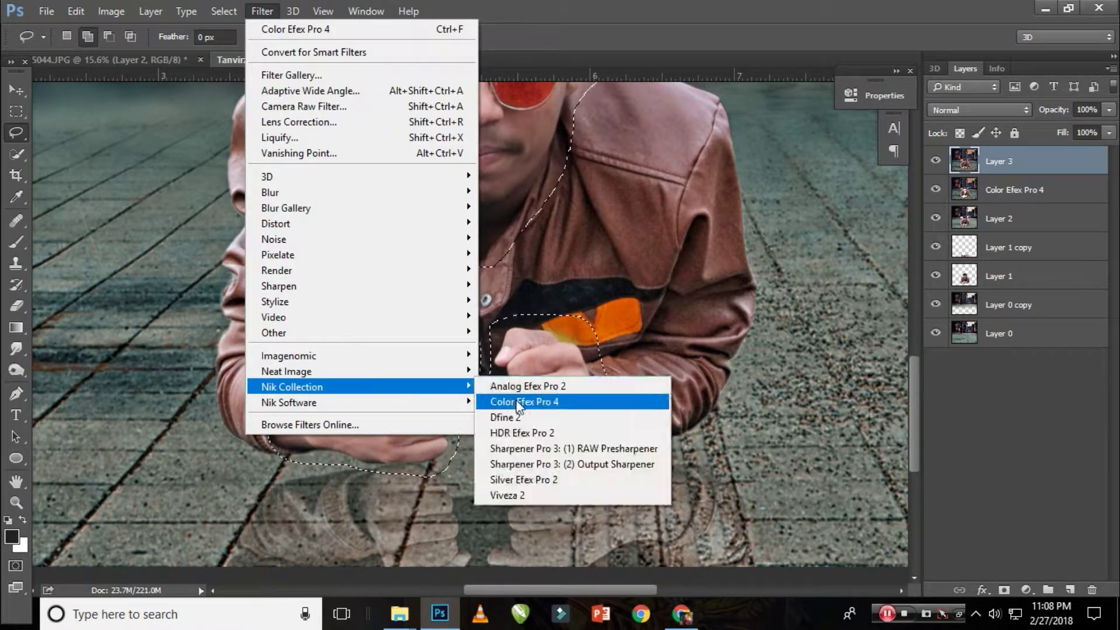
pyautogui.click(584, 403)
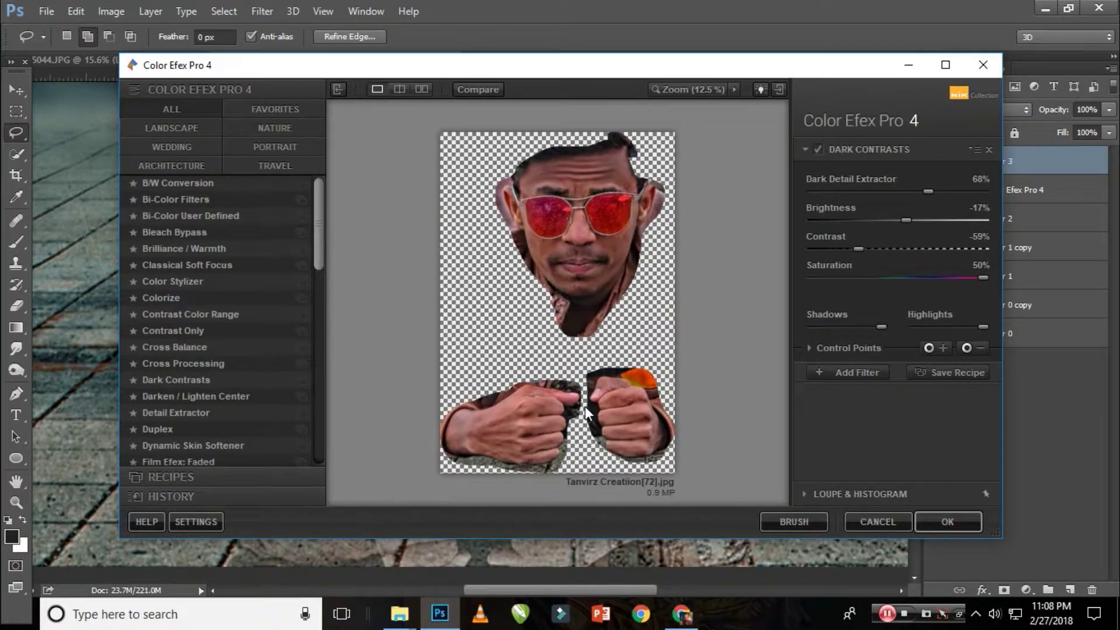
pyautogui.click(190, 314)
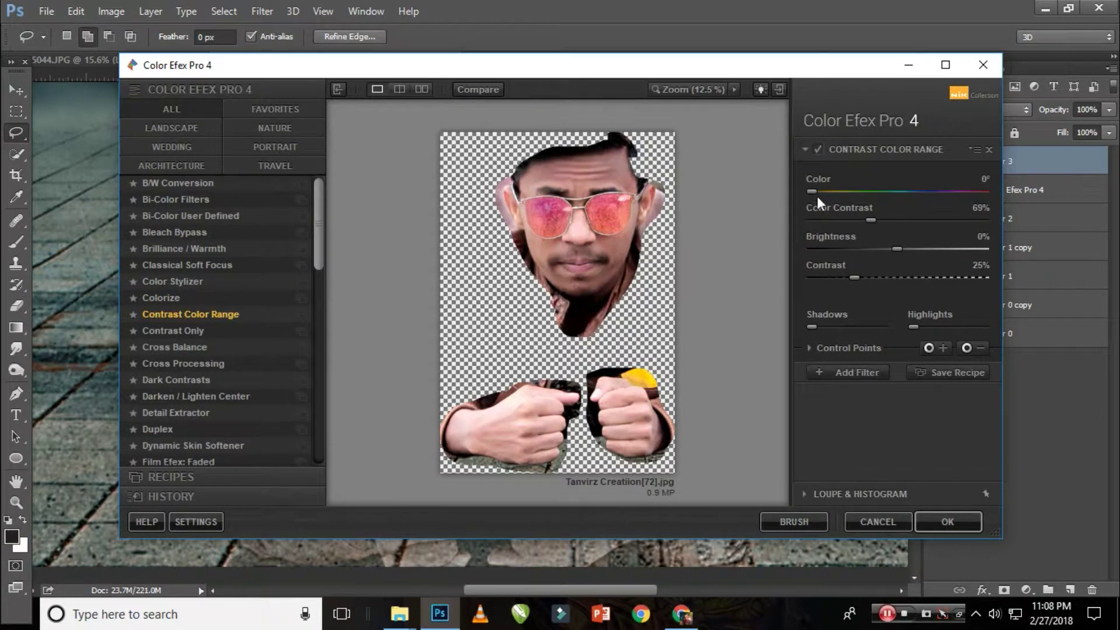
pyautogui.moveTo(812, 191)
pyautogui.mouseDown()
pyautogui.moveTo(857, 193)
pyautogui.moveTo(846, 193)
pyautogui.mouseUp()
pyautogui.moveTo(897, 249); pyautogui.dragTo(902, 249)
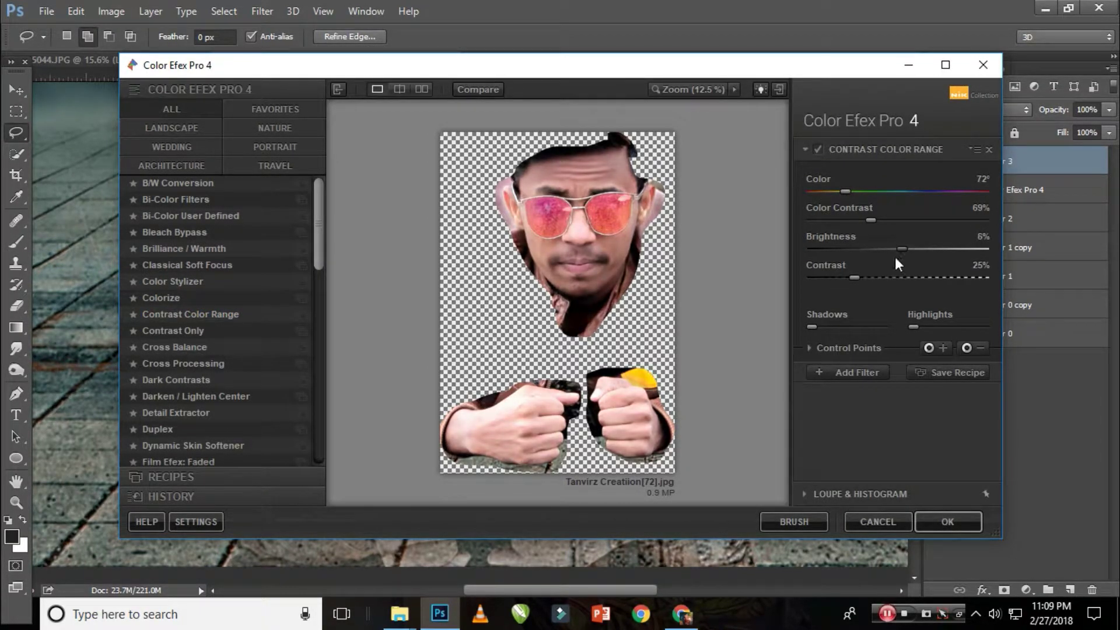
pyautogui.moveTo(854, 278); pyautogui.dragTo(837, 278)
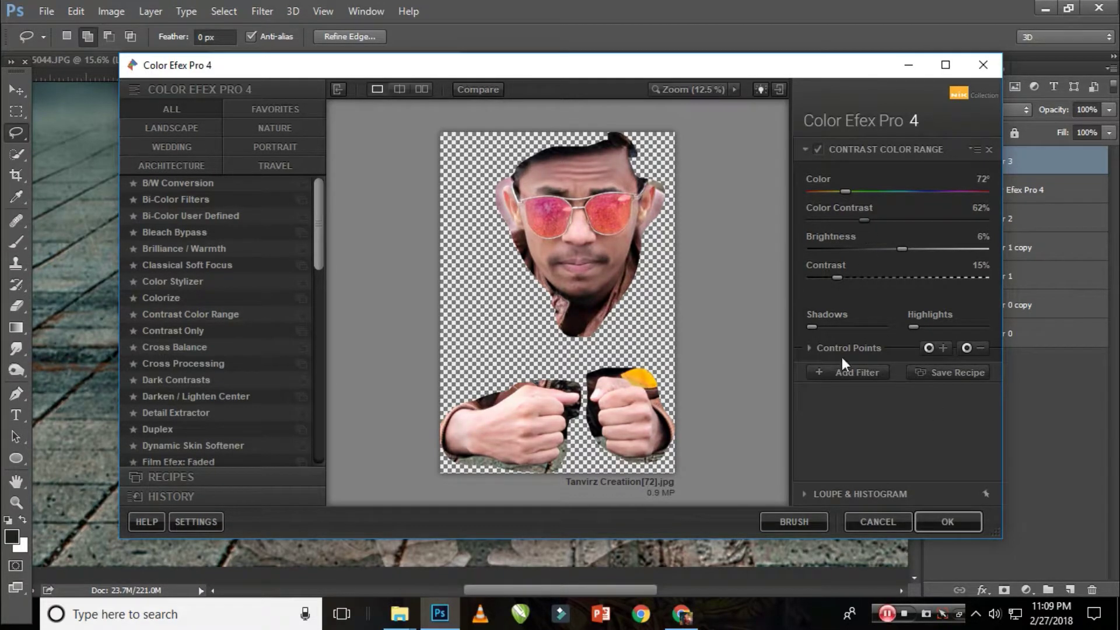
pyautogui.click(947, 521)
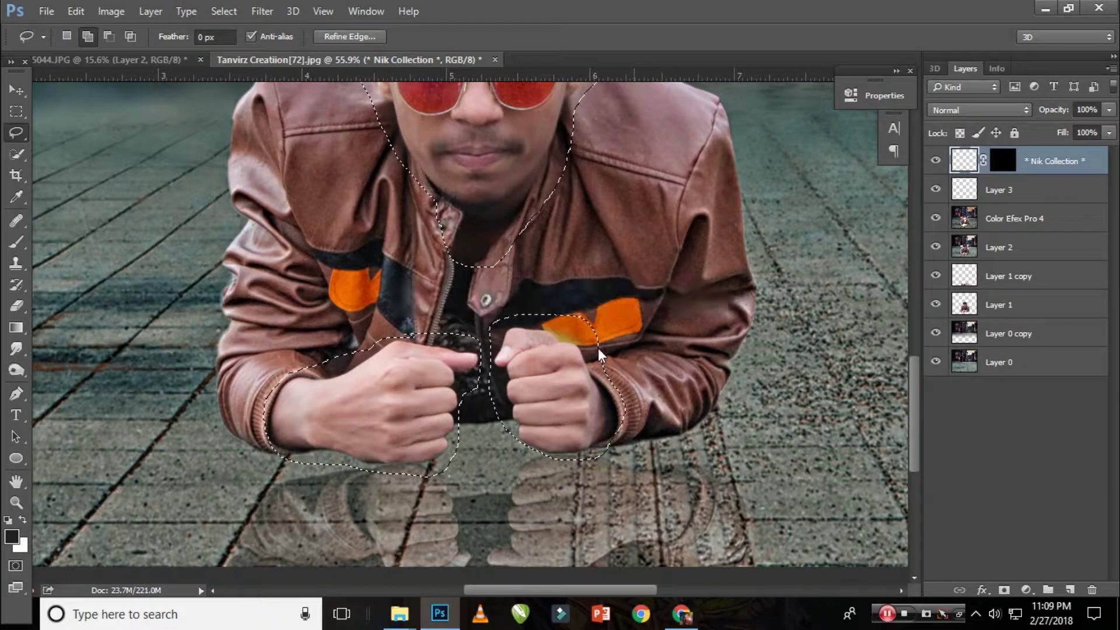
pyautogui.scroll(-1, 356, 356)
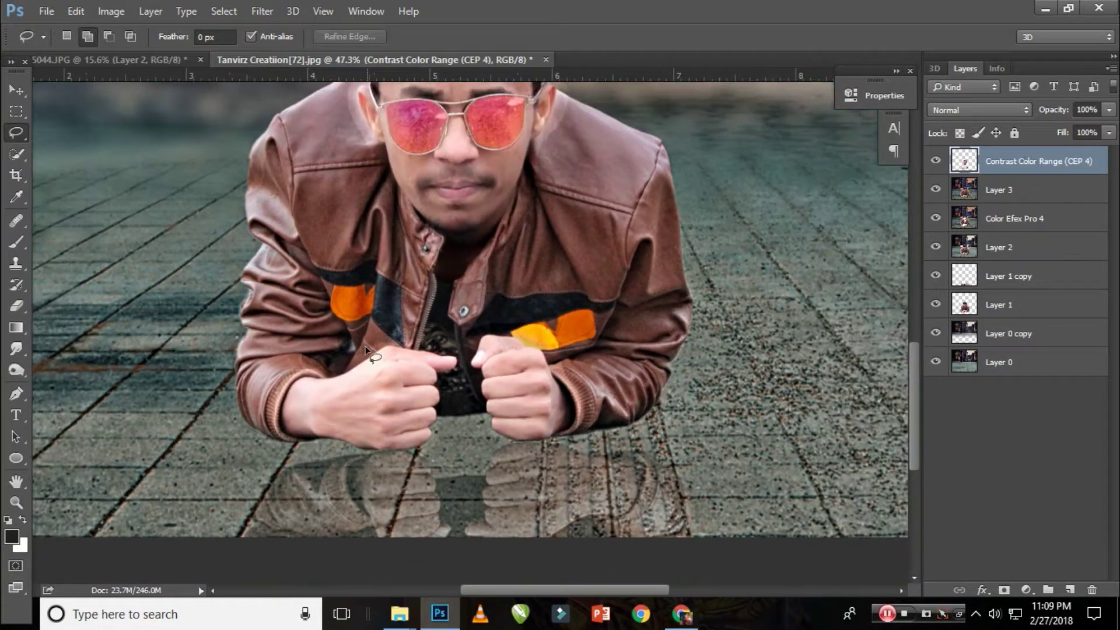
pyautogui.press('e')
pyautogui.scroll(1, 389, 372)
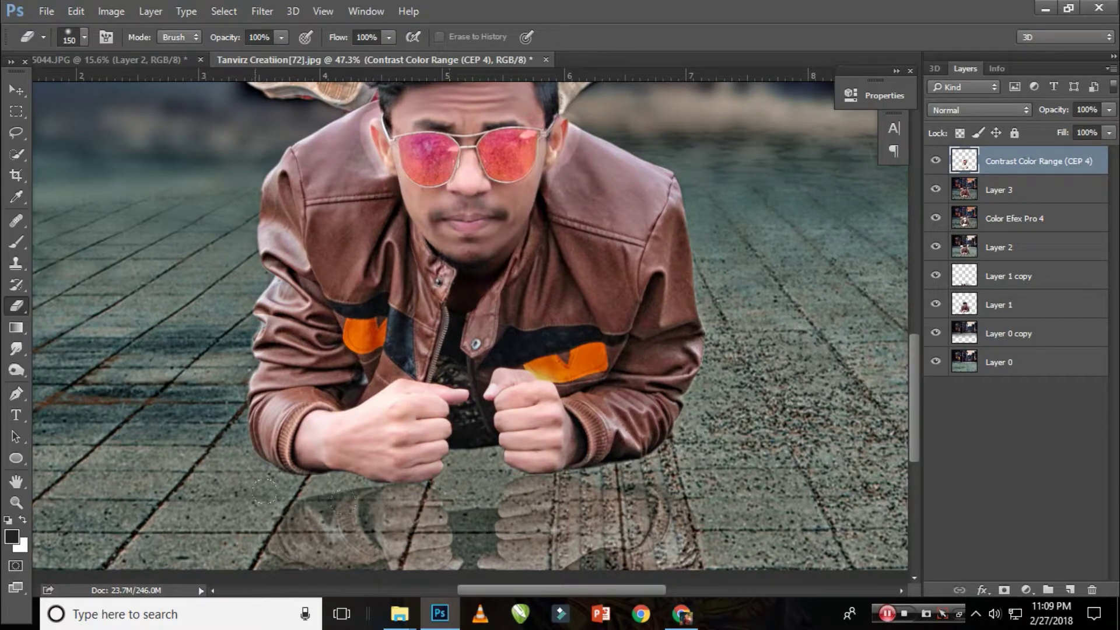
# Erase a small area of the top layer near the left wrist
pyautogui.moveTo(382, 377); pyautogui.dragTo(368, 383)
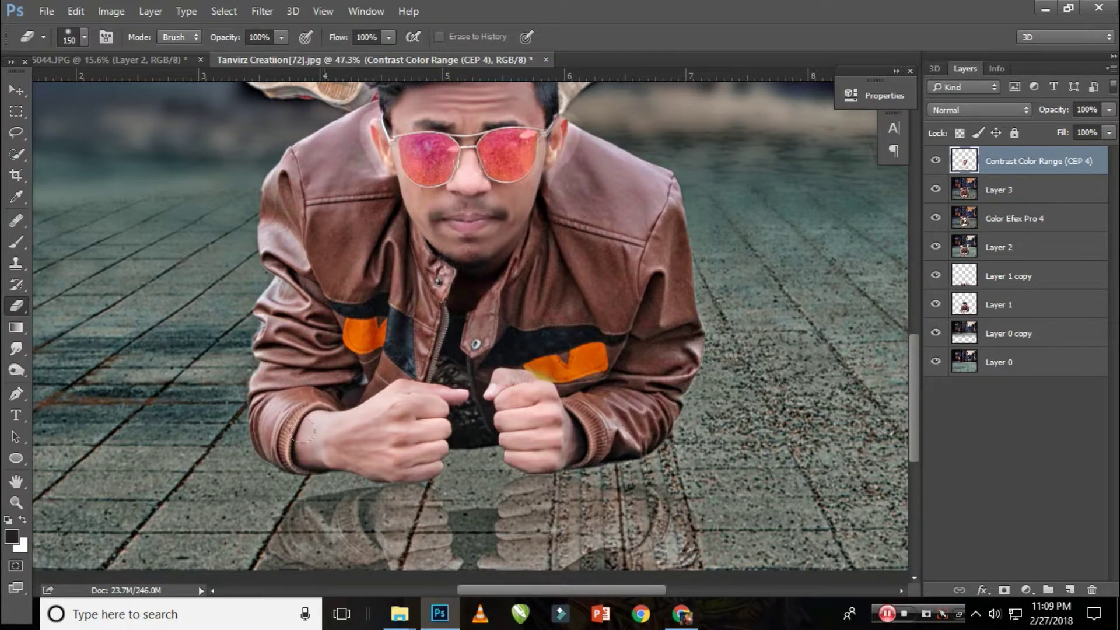
pyautogui.scroll(-2, 350, 291)
pyautogui.scroll(3, 371, 256)
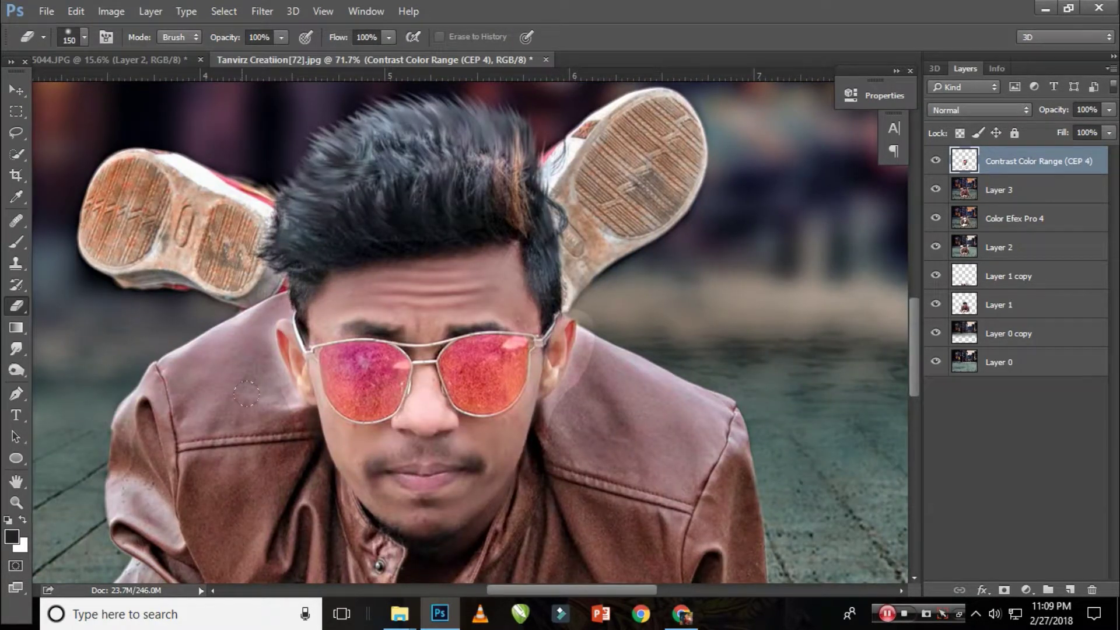
pyautogui.moveTo(276, 341); pyautogui.dragTo(206, 230)
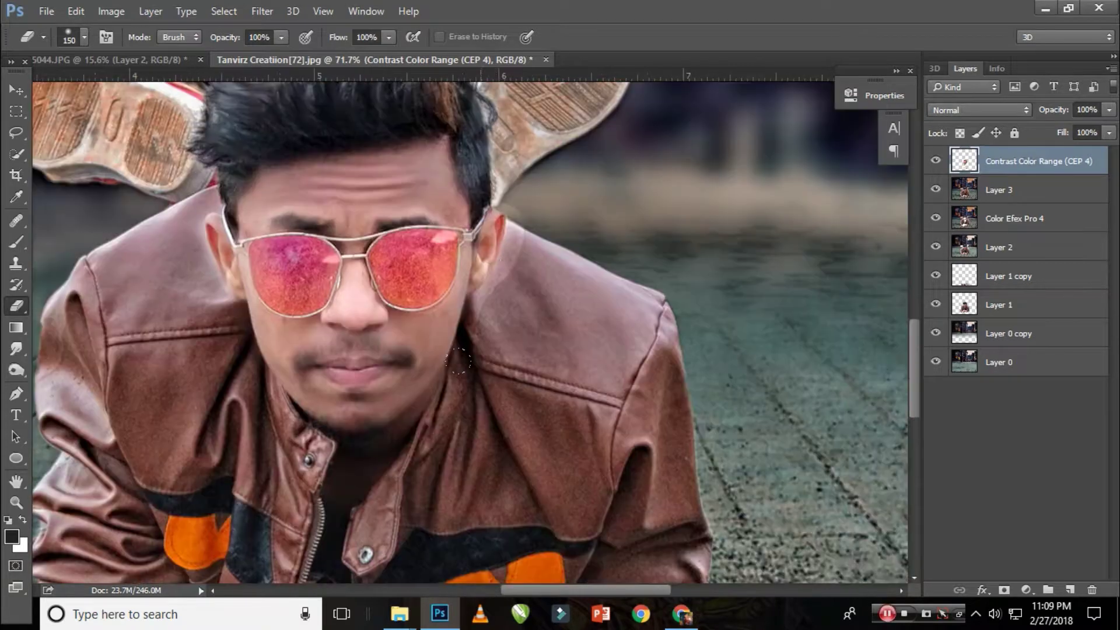
pyautogui.scroll(-5, 506, 414)
pyautogui.scroll(1, 437, 200)
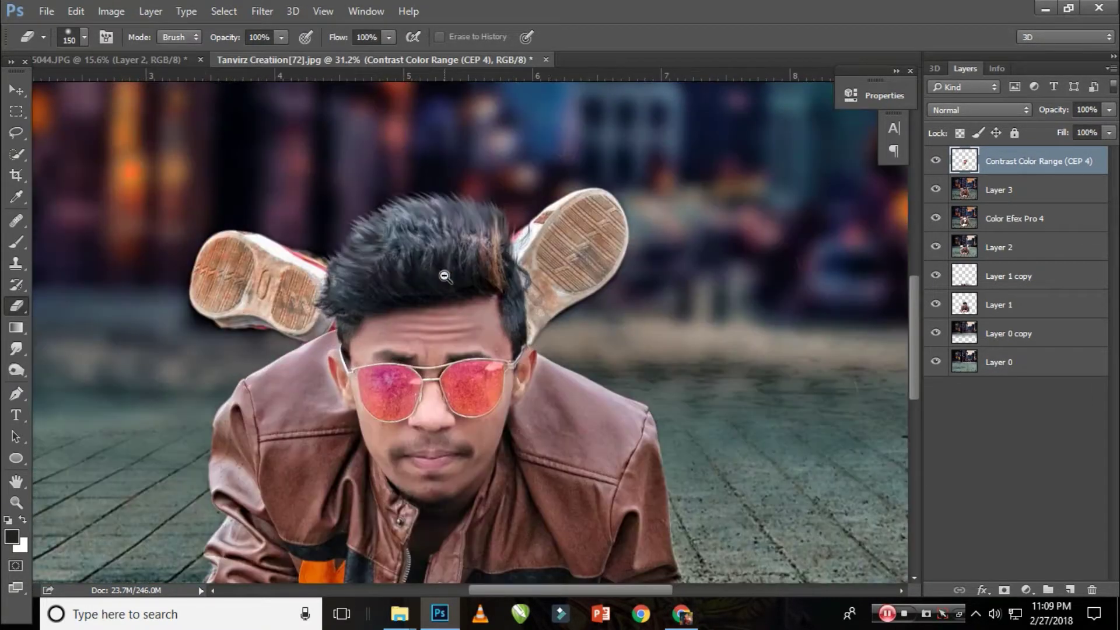
pyautogui.scroll(-2, 440, 250)
# Stamp all visible layers into a new top Layer 4
pyautogui.press('v')
pyautogui.hotkey('ctrl', 'shift', 'alt', 'e')
pyautogui.scroll(-1, 563, 312)
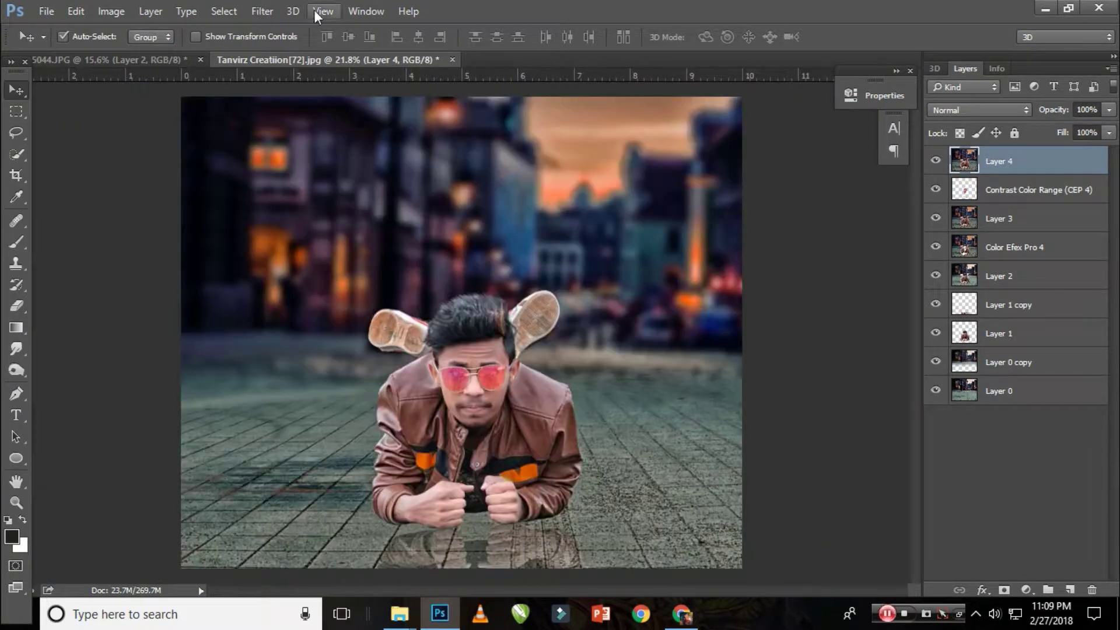
pyautogui.click(262, 11)
# In Camera Raw on Layer 4, set blacks -28, shadows +22, lower whites and add slight clarity
pyautogui.click(323, 122)
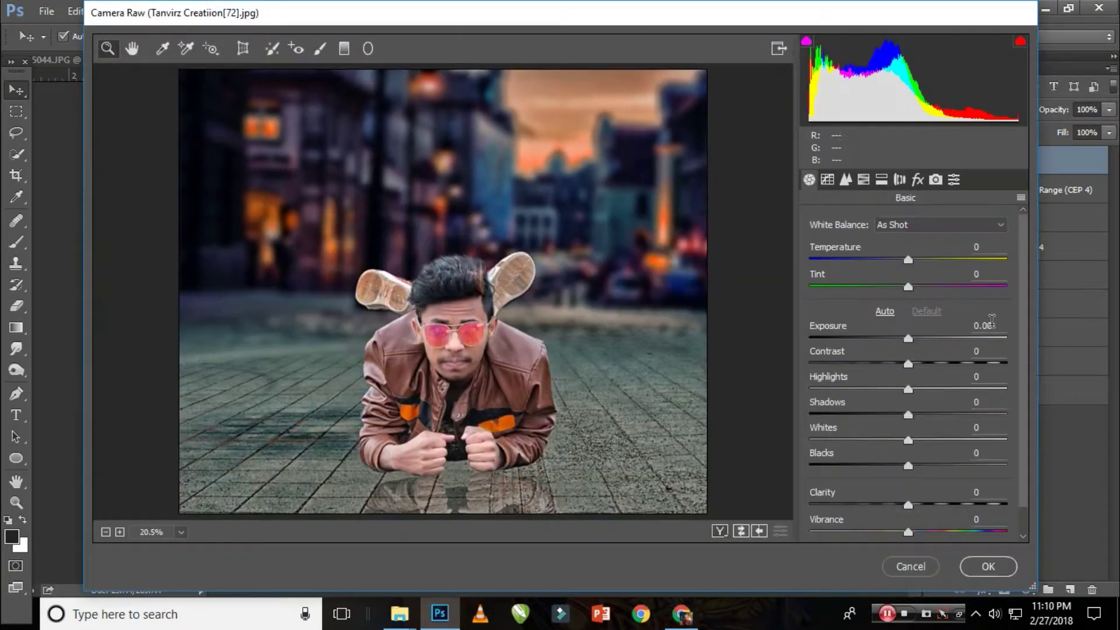
pyautogui.moveTo(908, 465)
pyautogui.mouseDown()
pyautogui.moveTo(975, 466)
pyautogui.moveTo(882, 481)
pyautogui.mouseUp()
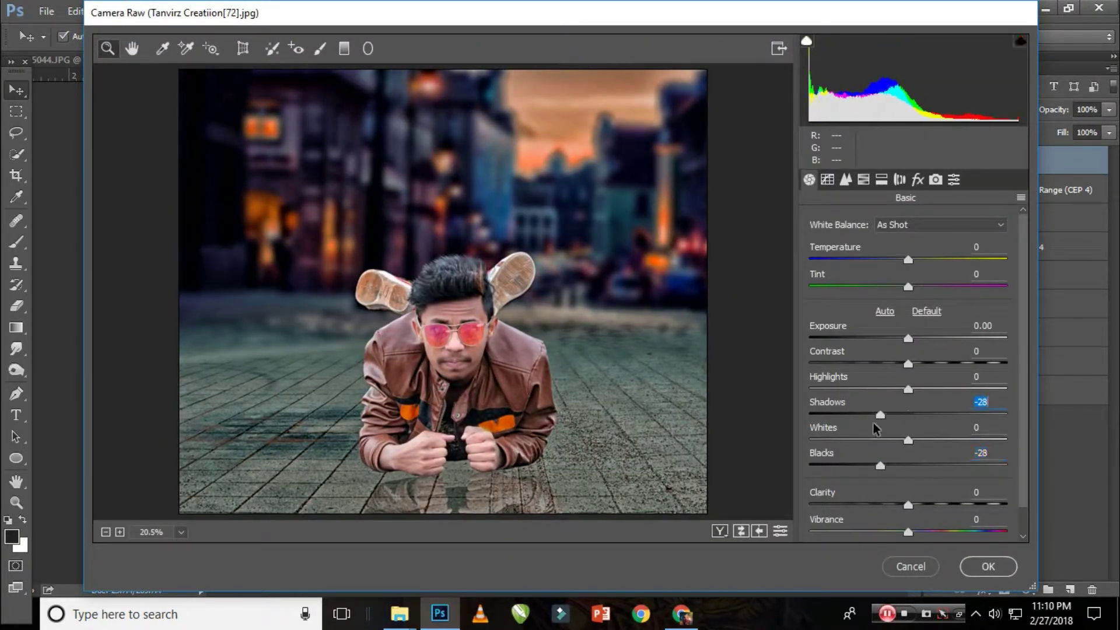
pyautogui.moveTo(875, 430); pyautogui.dragTo(872, 430)
pyautogui.moveTo(908, 440); pyautogui.dragTo(885, 449)
pyautogui.moveTo(881, 403)
pyautogui.mouseDown()
pyautogui.moveTo(929, 408)
pyautogui.moveTo(891, 389)
pyautogui.mouseUp()
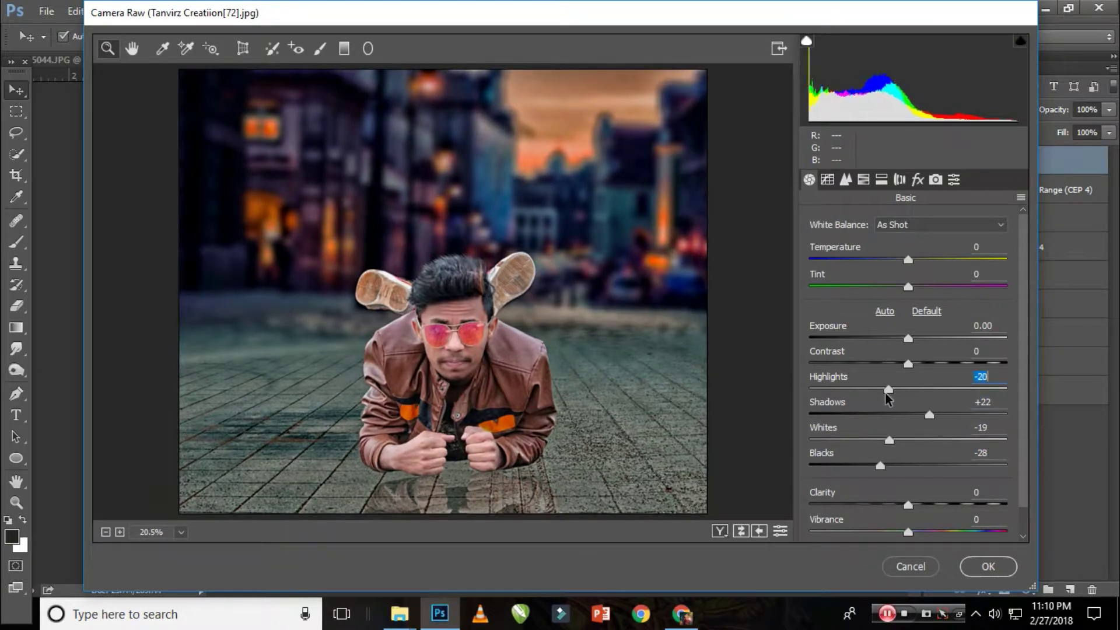
pyautogui.scroll(-1, 925, 495)
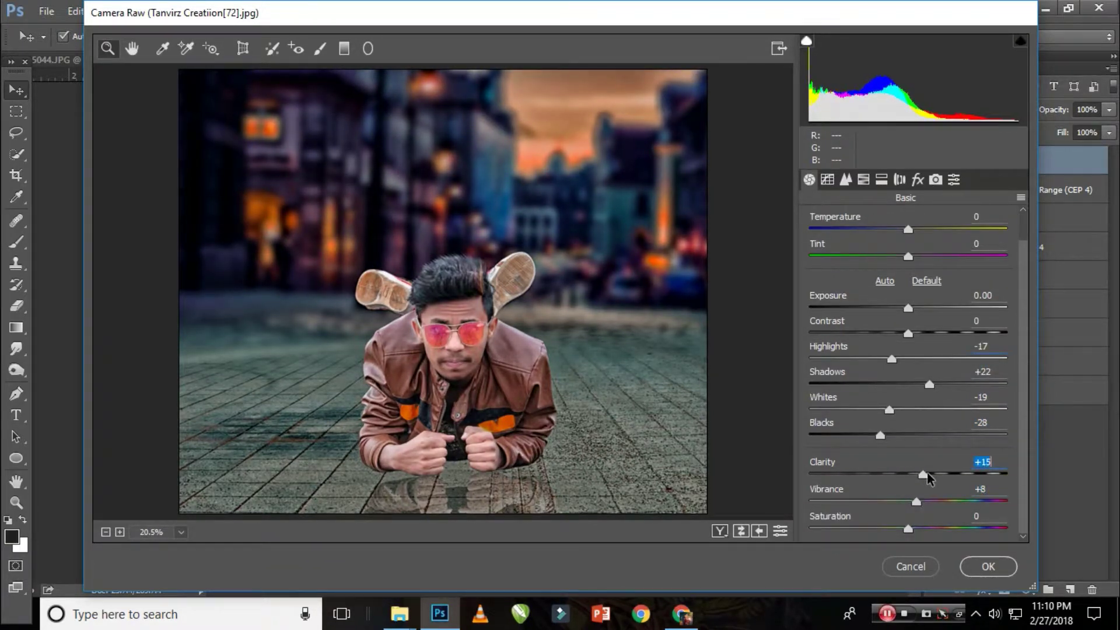
# Raise Oranges luminance to +21, add a -26 edge vignette, and apply the Camera Raw edits
pyautogui.click(881, 179)
pyautogui.moveTo(914, 327); pyautogui.dragTo(934, 326)
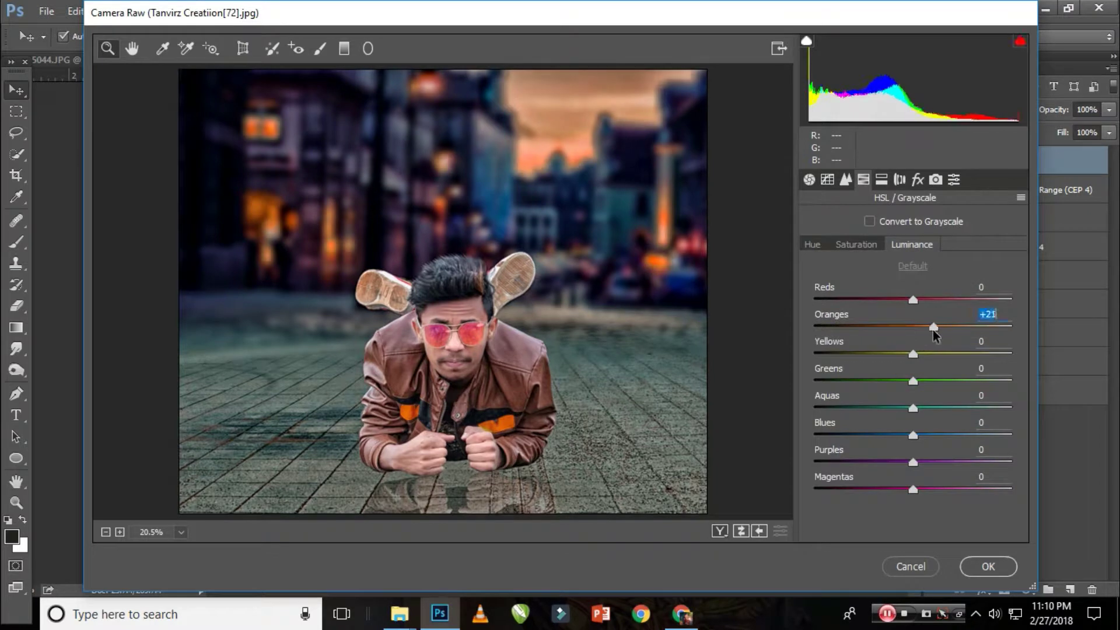
pyautogui.click(855, 245)
pyautogui.click(881, 179)
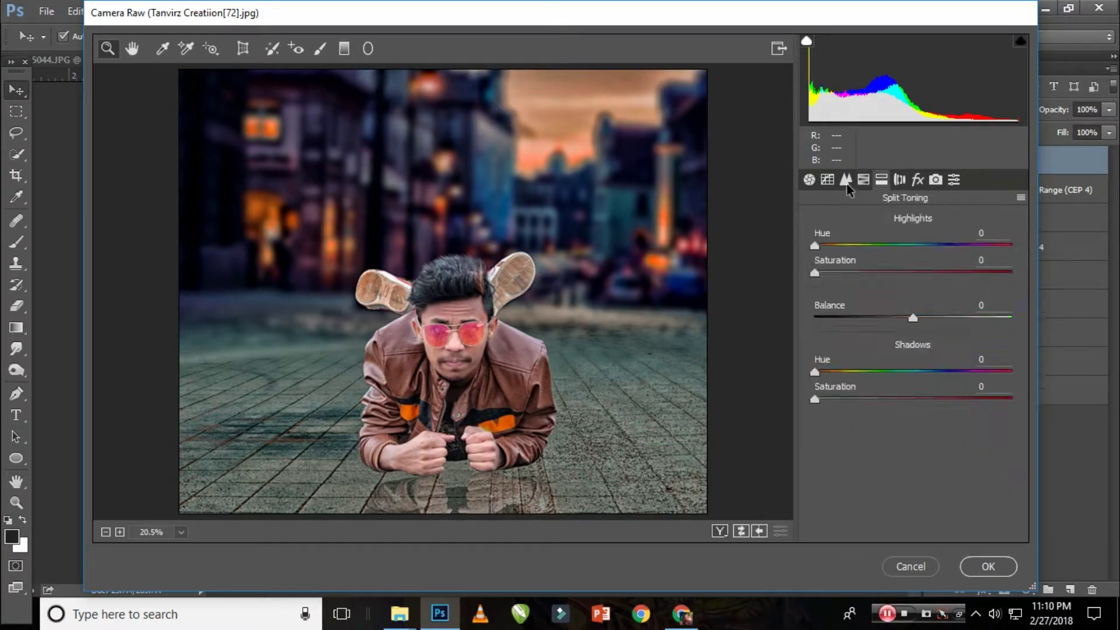
pyautogui.click(845, 179)
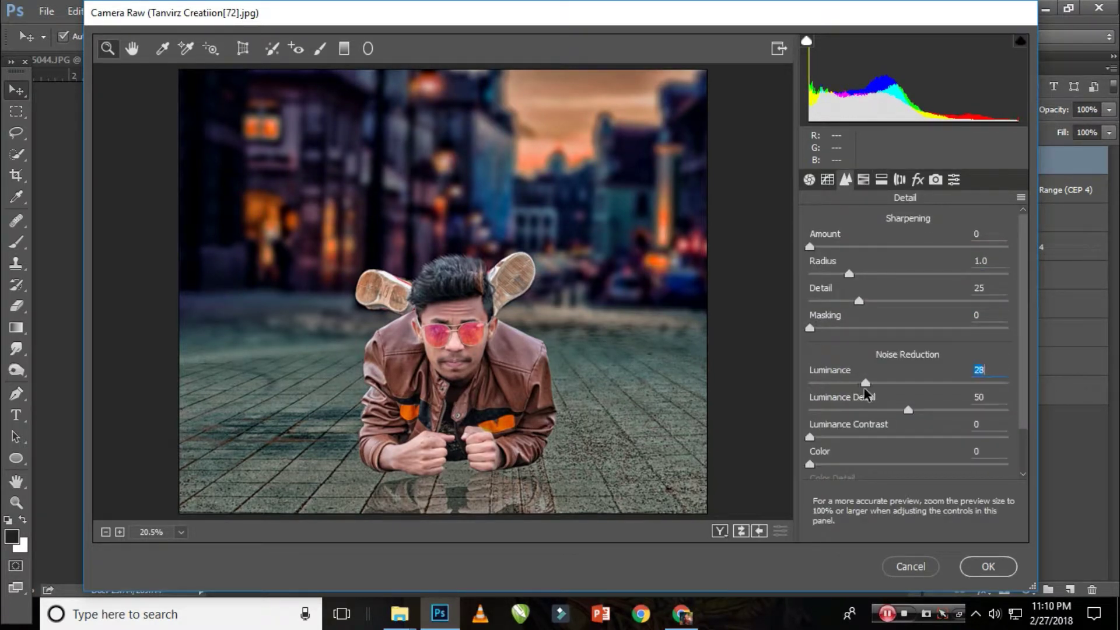
pyautogui.click(809, 180)
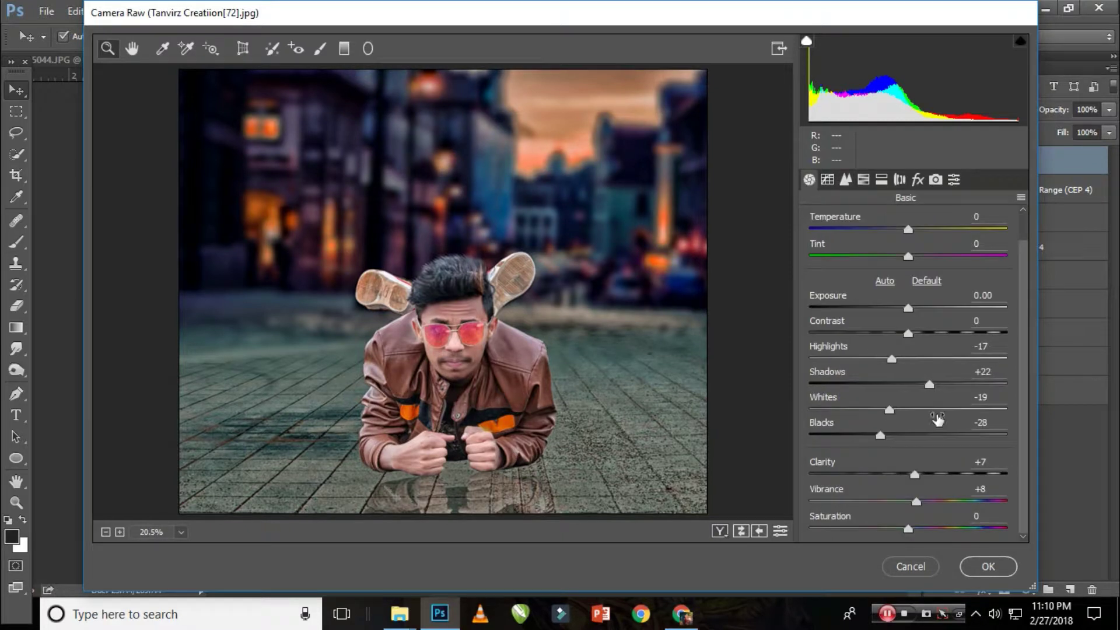
pyautogui.click(918, 179)
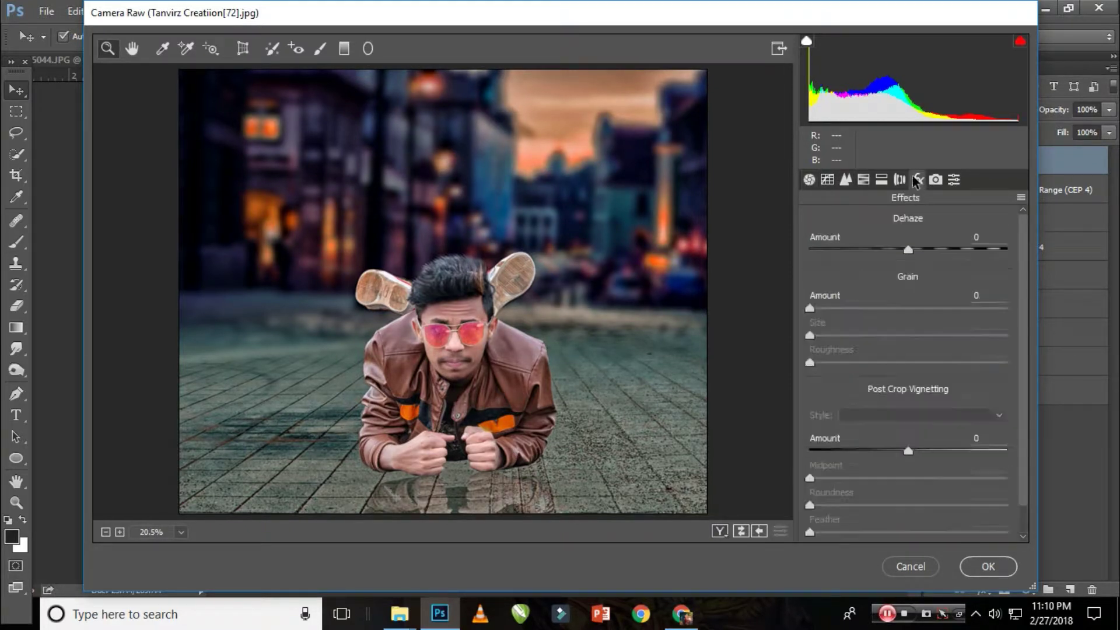
pyautogui.moveTo(908, 451); pyautogui.dragTo(882, 451)
pyautogui.click(935, 179)
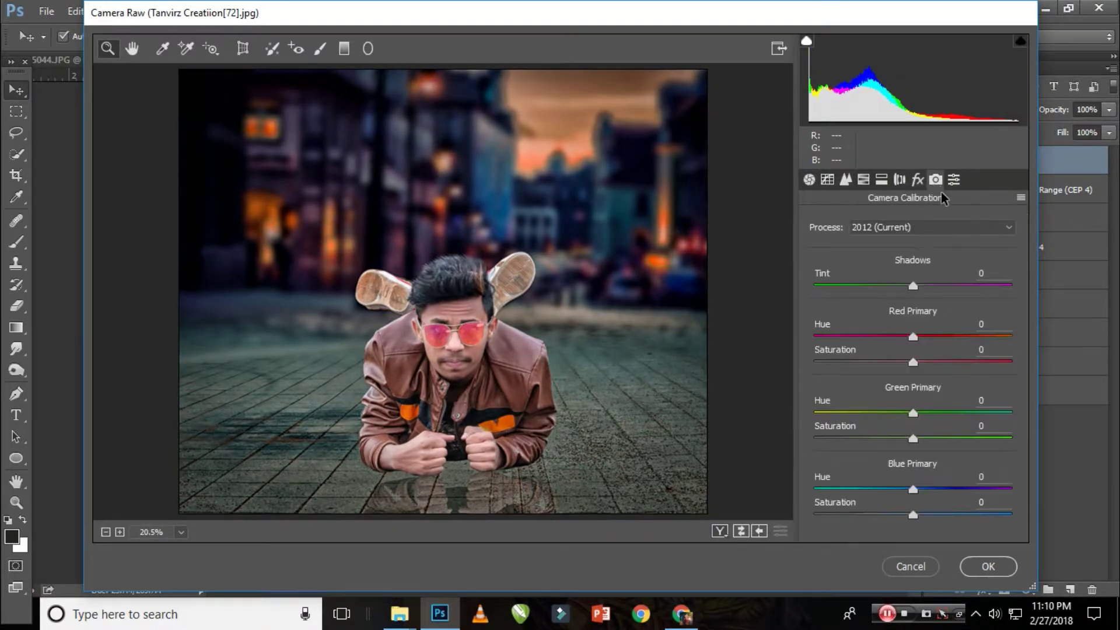
pyautogui.click(863, 179)
pyautogui.click(811, 245)
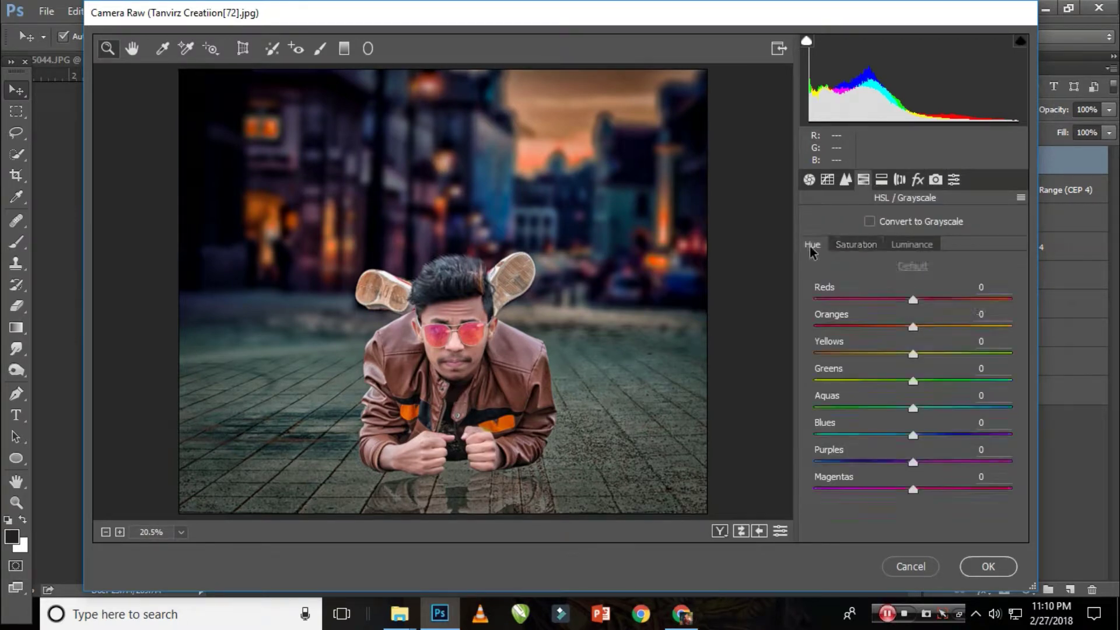
pyautogui.click(990, 566)
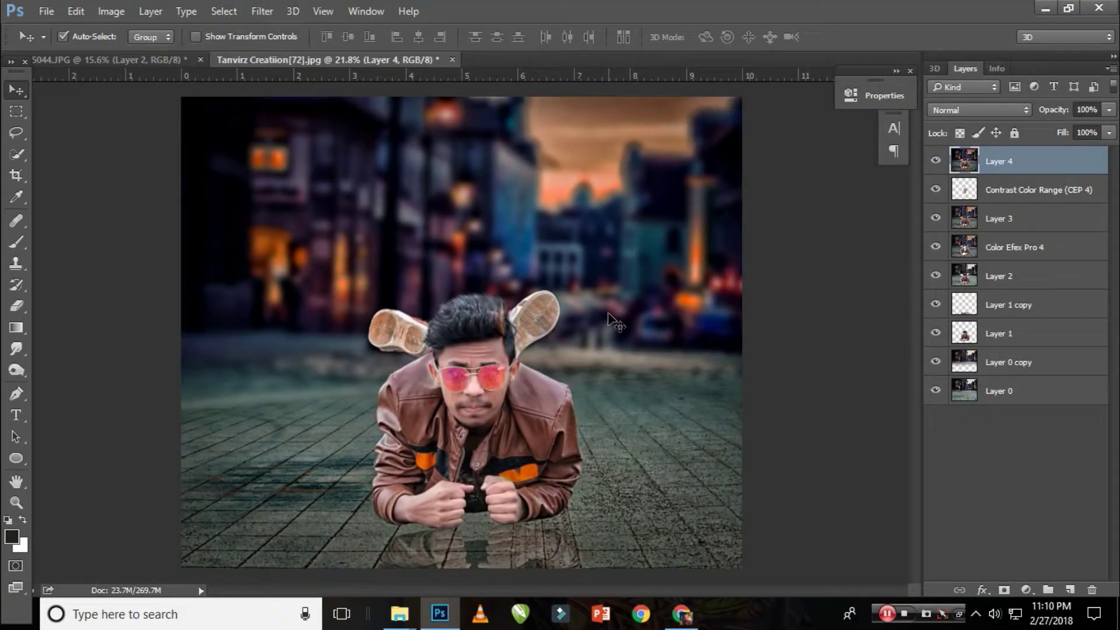
# Add a new Layer 5 and set the gradient to Foreground to Transparent
pyautogui.hotkey('ctrl', '-')
pyautogui.press('g')
pyautogui.click(1069, 589)
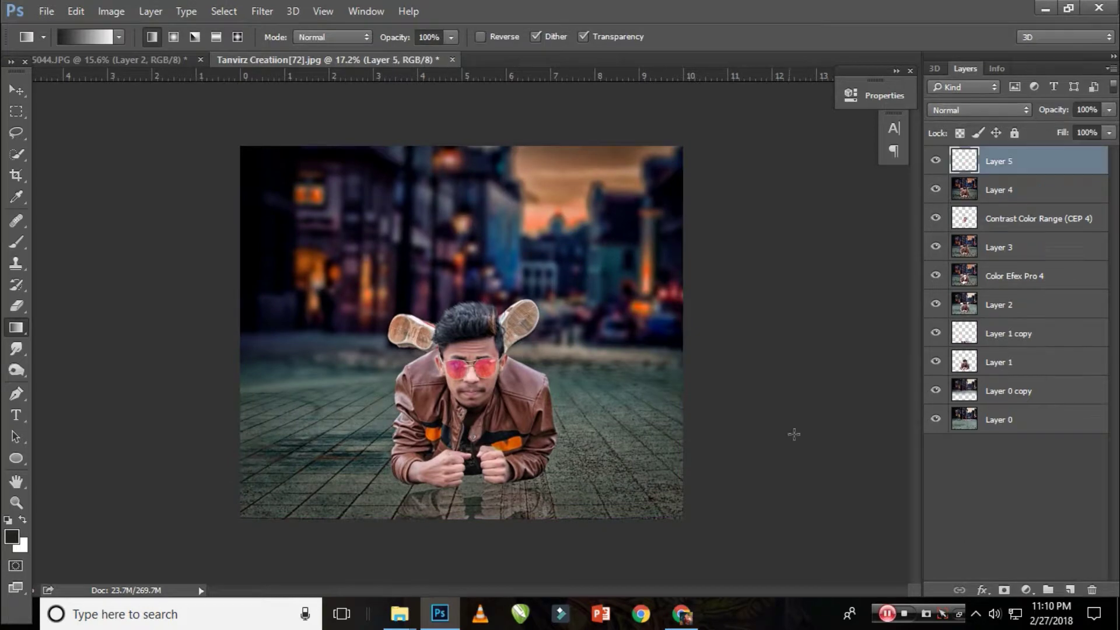
pyautogui.moveTo(469, 550); pyautogui.dragTo(469, 404)
pyautogui.hotkey('ctrl', 'z')
pyautogui.click(84, 37)
pyautogui.click(789, 106)
pyautogui.click(1058, 98)
# Draw a dark fade from below the canvas up to mid-height and reposition it
pyautogui.moveTo(466, 546); pyautogui.dragTo(457, 406)
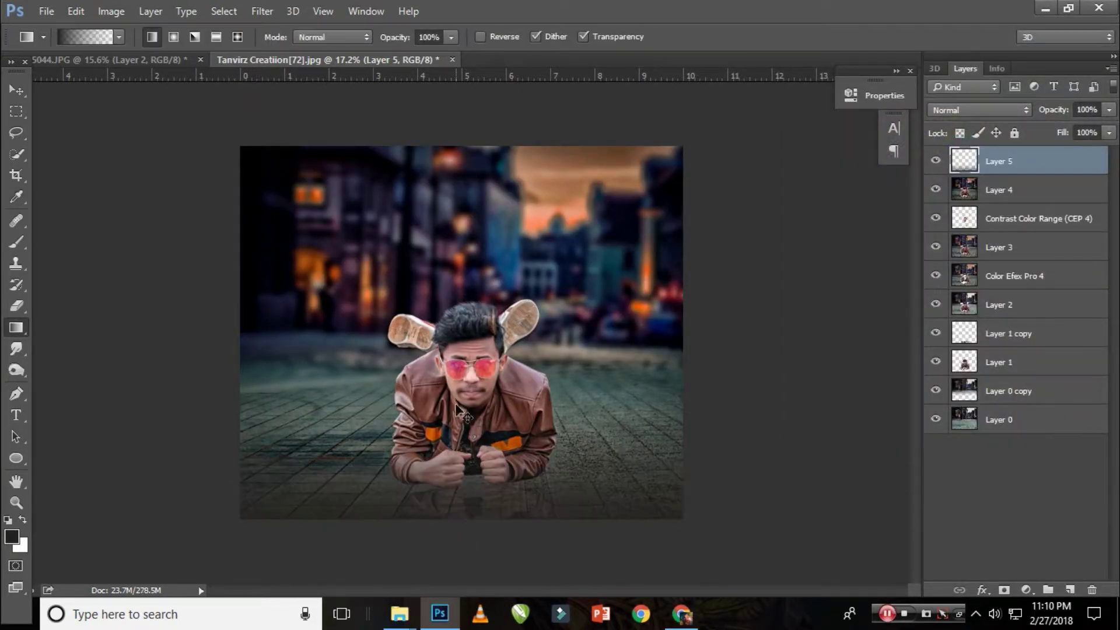
pyautogui.hotkey('ctrl', 'z')
pyautogui.moveTo(449, 581); pyautogui.dragTo(468, 467)
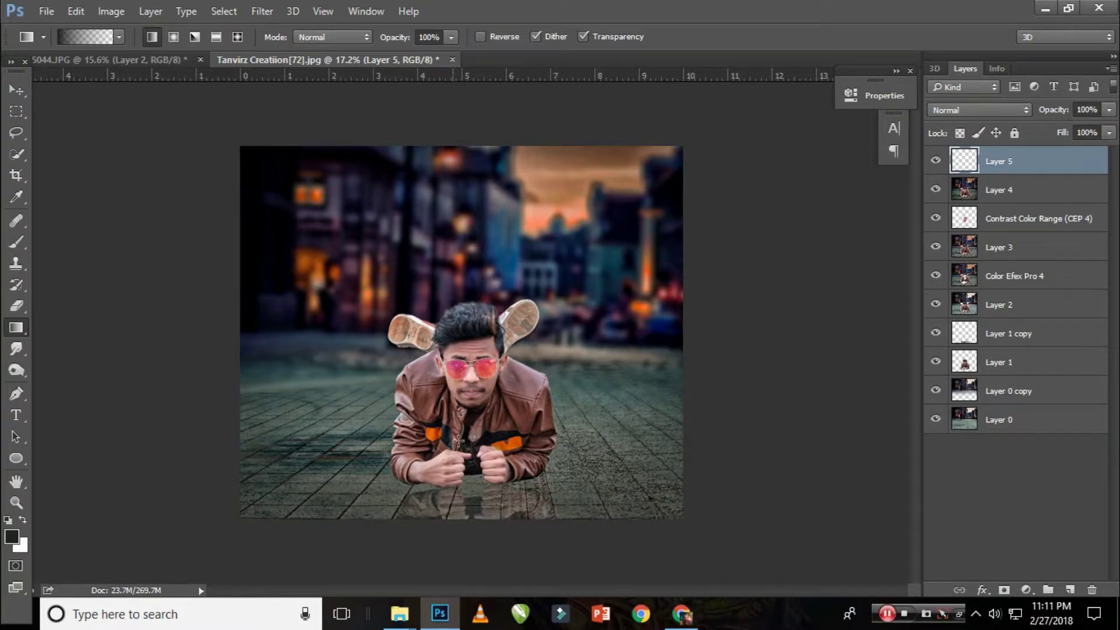
pyautogui.moveTo(1052, 110); pyautogui.dragTo(1037, 120)
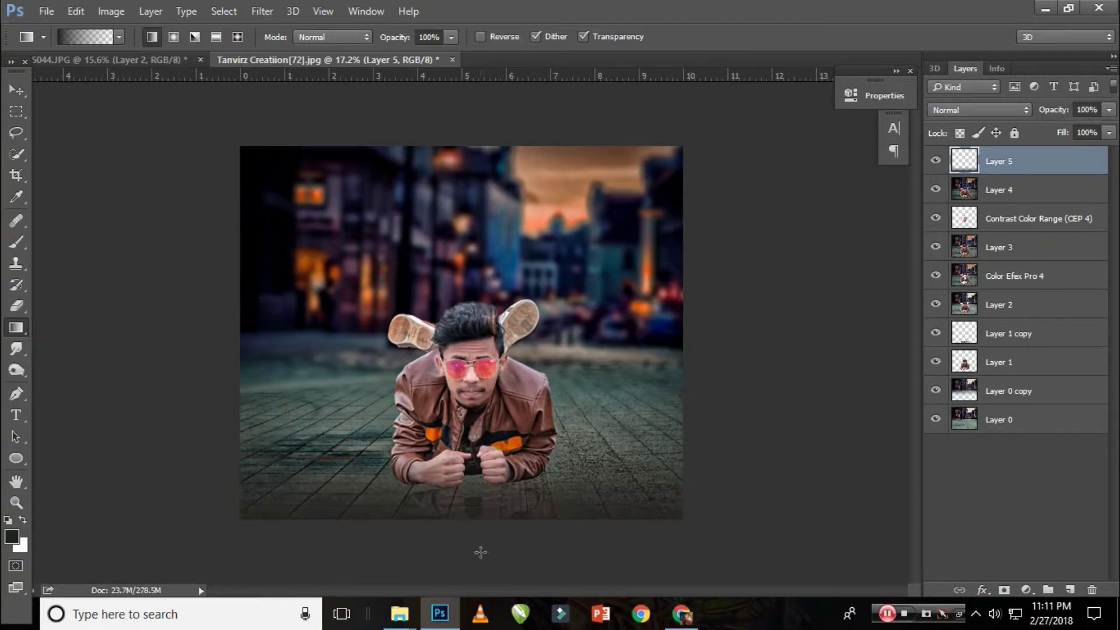
pyautogui.hotkey('ctrl', 'z')
pyautogui.moveTo(467, 569); pyautogui.dragTo(470, 327)
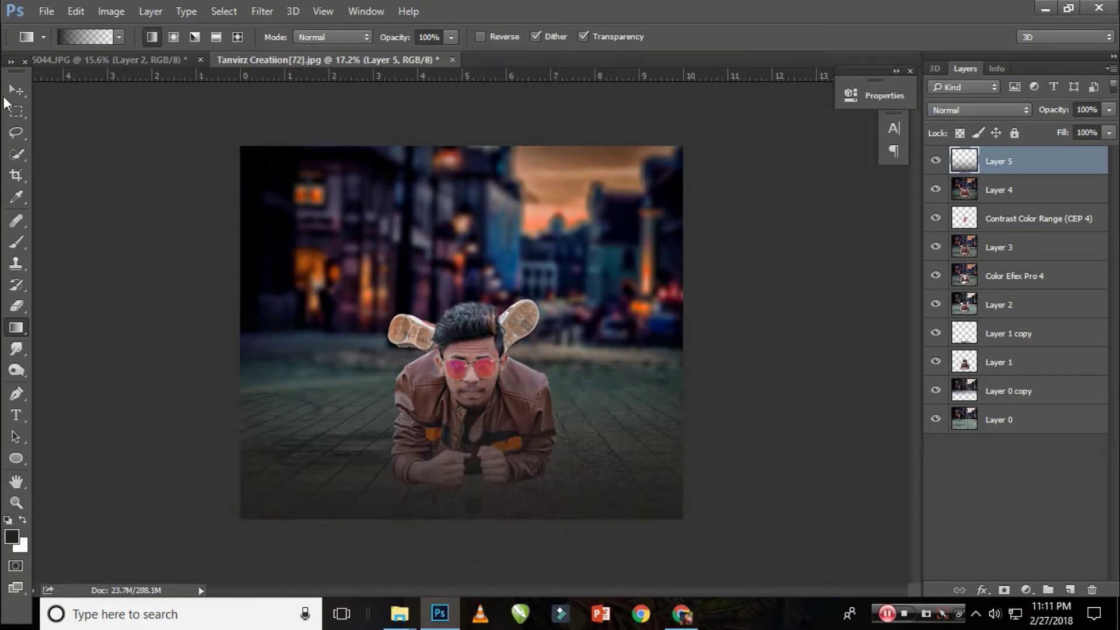
pyautogui.press('v')
pyautogui.moveTo(551, 501); pyautogui.dragTo(547, 541)
# Set the fade layer to 74% opacity and bring Untitled-1.png into the composite
pyautogui.moveTo(1052, 110); pyautogui.dragTo(1032, 124)
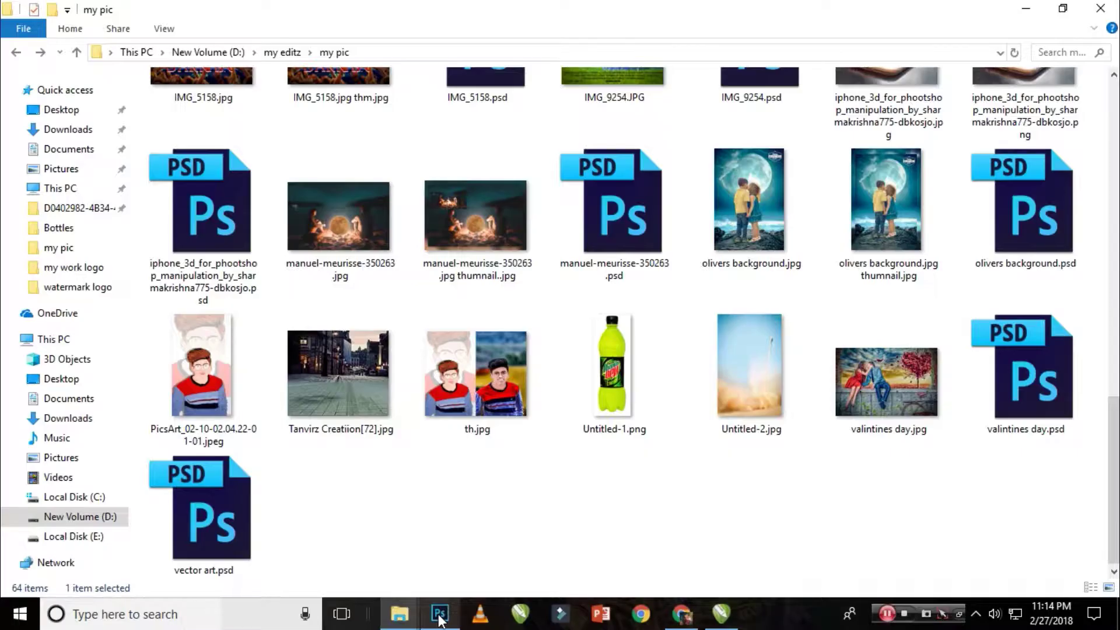
pyautogui.moveTo(612, 364)
pyautogui.mouseDown()
pyautogui.moveTo(555, 497)
pyautogui.moveTo(448, 569)
pyautogui.moveTo(443, 589)
pyautogui.moveTo(541, 210)
pyautogui.mouseUp()
# Shrink and shift the bottle image, then rasterize its layer
pyautogui.moveTo(547, 105); pyautogui.dragTo(531, 140)
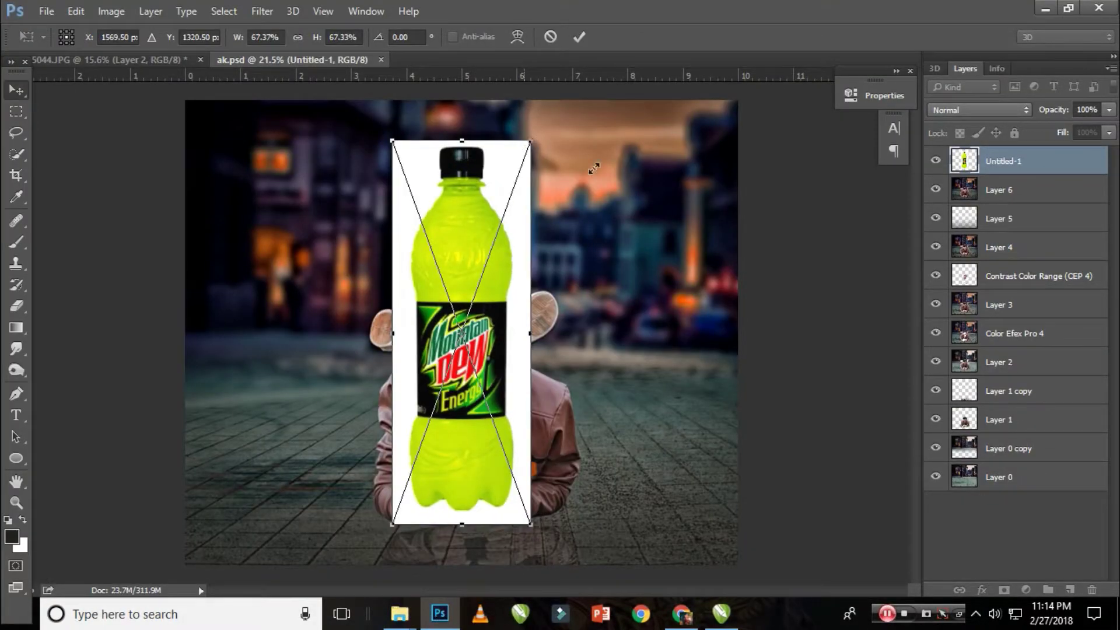
pyautogui.press('Return')
pyautogui.moveTo(474, 267); pyautogui.dragTo(443, 273)
pyautogui.click(18, 156)
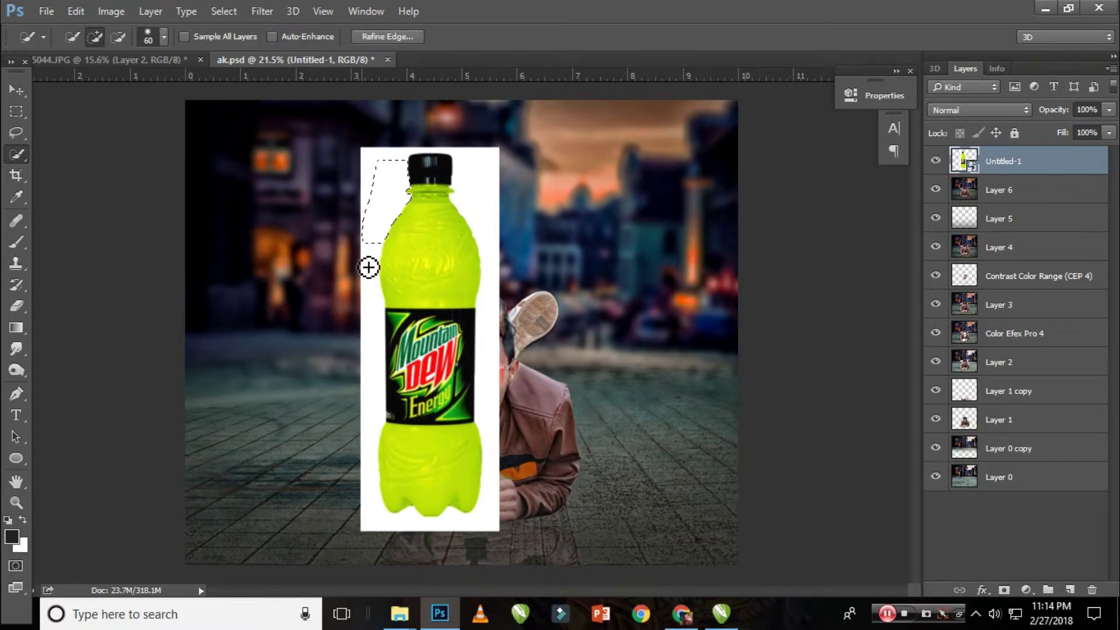
pyautogui.rightClick(1016, 169)
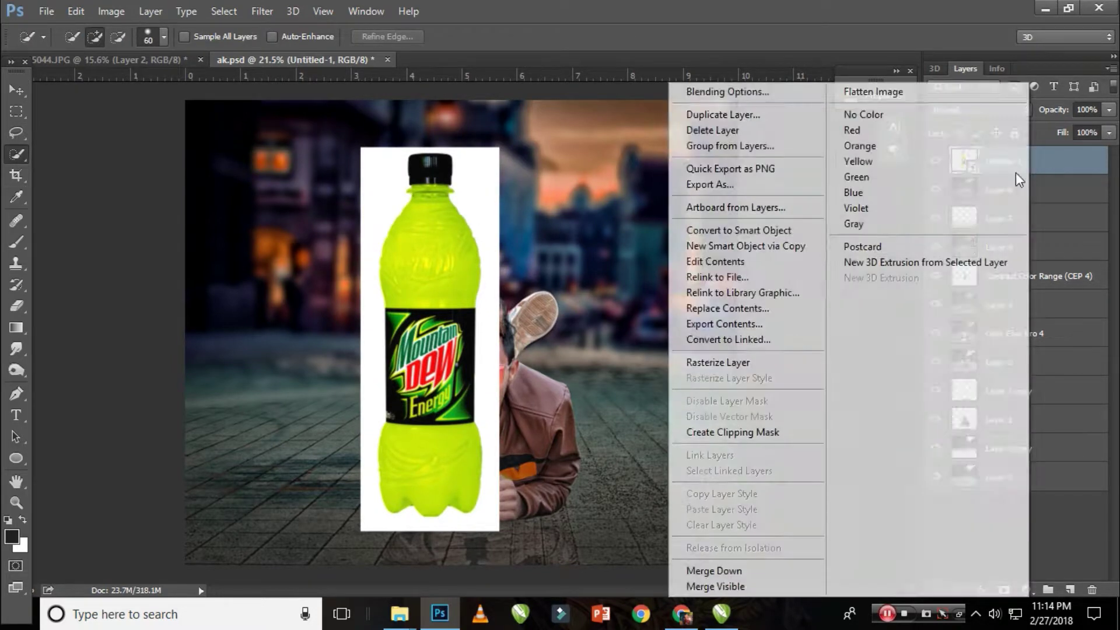
pyautogui.click(724, 363)
# Remove the bottle's white background with the Magic Wand and deselect
pyautogui.rightClick(16, 157)
pyautogui.click(76, 171)
pyautogui.click(490, 210)
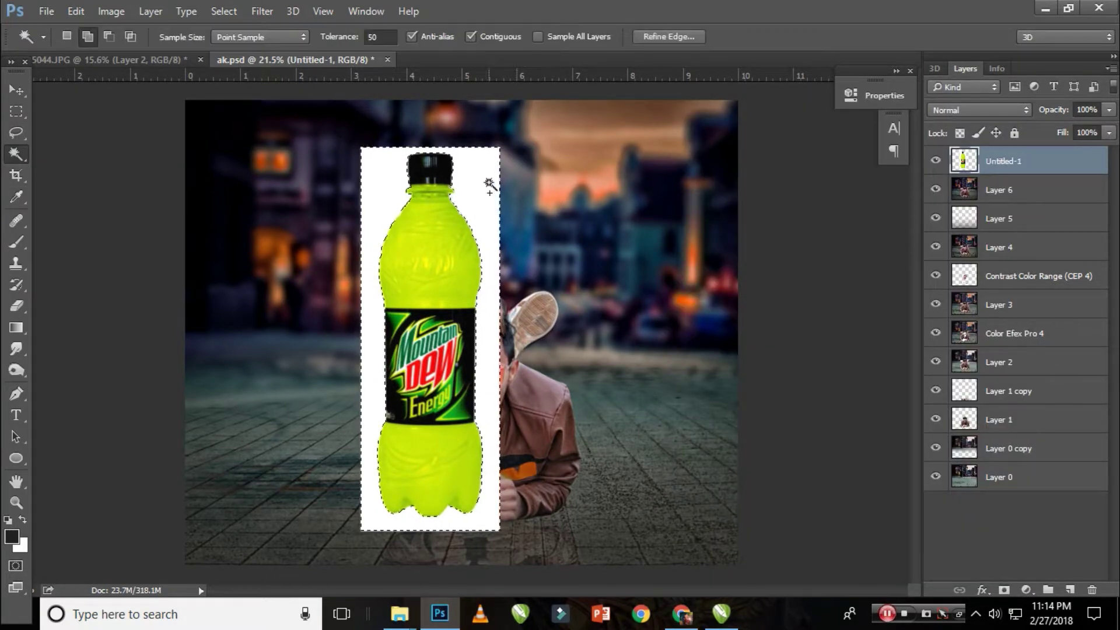
pyautogui.press('Delete')
pyautogui.hotkey('ctrl', 'd')
# Scale the bottle down and stand it on the floor to the man's right
pyautogui.hotkey('ctrl', 't')
pyautogui.moveTo(379, 153)
pyautogui.mouseDown()
pyautogui.moveTo(453, 283)
pyautogui.moveTo(433, 261)
pyautogui.moveTo(475, 436)
pyautogui.mouseUp()
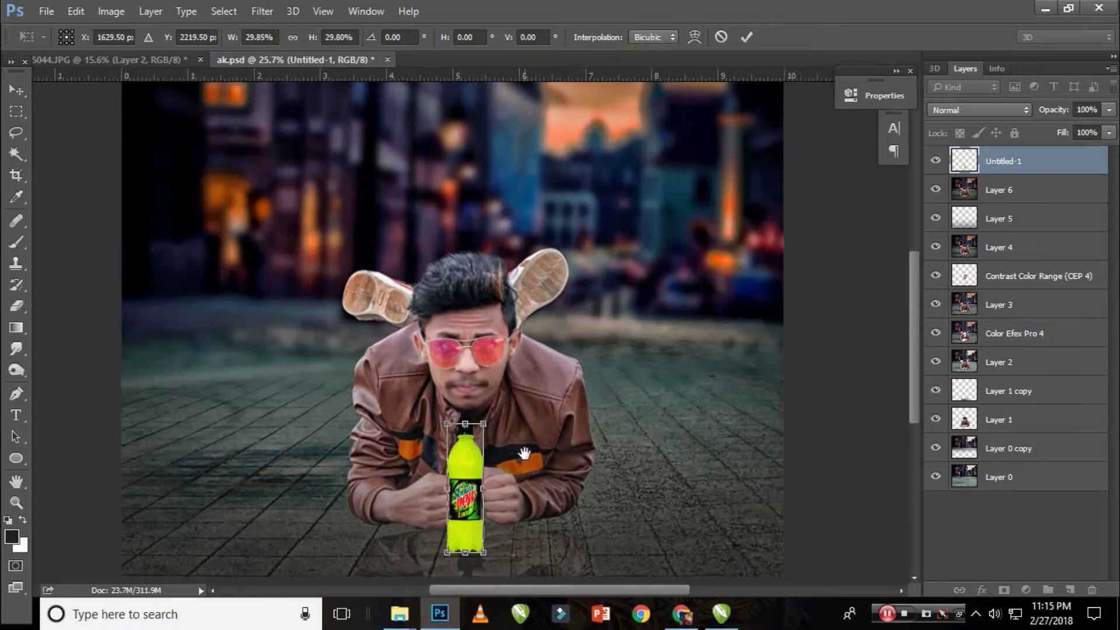
pyautogui.moveTo(503, 494)
pyautogui.mouseDown()
pyautogui.moveTo(540, 331)
pyautogui.moveTo(507, 331)
pyautogui.mouseUp()
pyautogui.moveTo(444, 321); pyautogui.dragTo(704, 282)
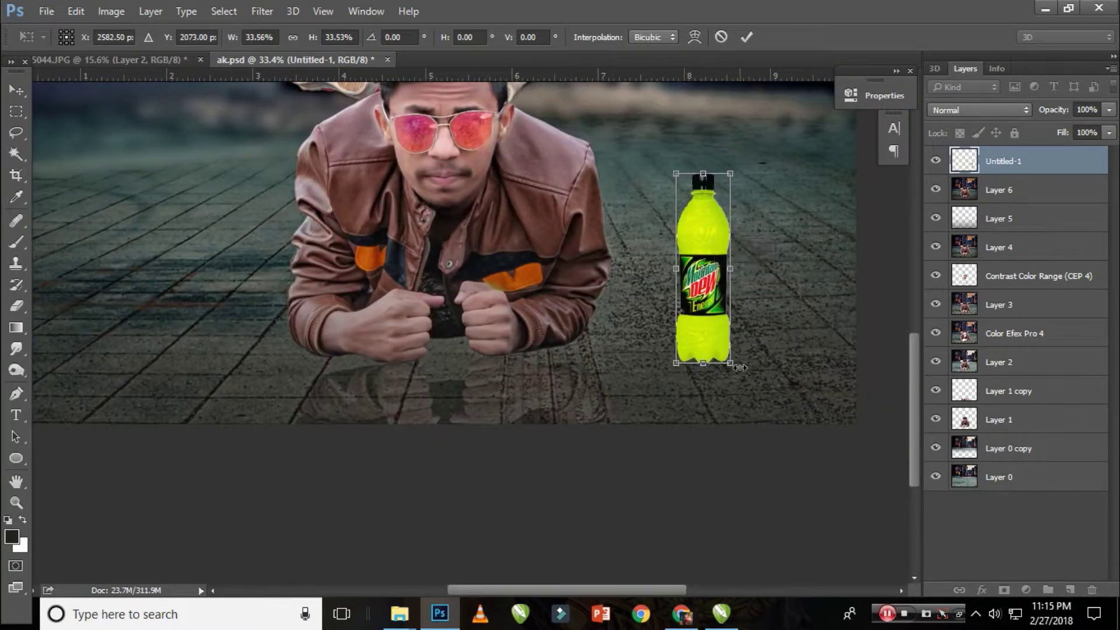
pyautogui.moveTo(740, 368); pyautogui.dragTo(752, 350)
pyautogui.scroll(-3, 670, 175)
pyautogui.moveTo(641, 303)
pyautogui.mouseDown()
pyautogui.moveTo(542, 470)
pyautogui.moveTo(612, 262)
pyautogui.moveTo(591, 454)
pyautogui.moveTo(620, 409)
pyautogui.mouseUp()
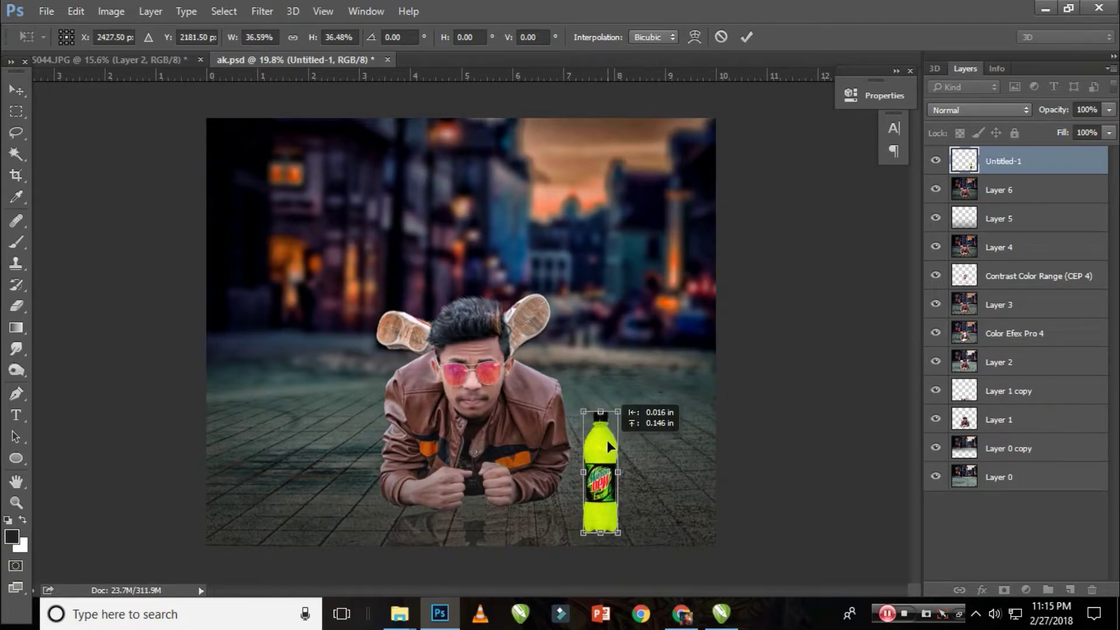
pyautogui.press('Return')
pyautogui.scroll(2, 759, 408)
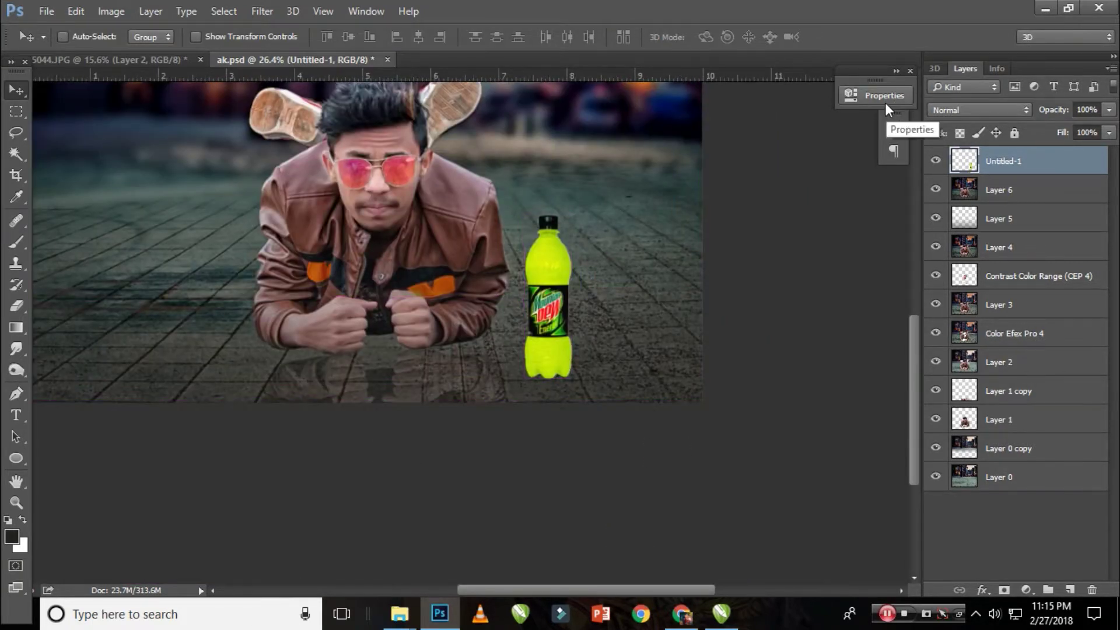
# Darken the bottle with Levels and move it onto the man's hands
pyautogui.hotkey('ctrl', 'l')
pyautogui.moveTo(890, 345); pyautogui.dragTo(868, 356)
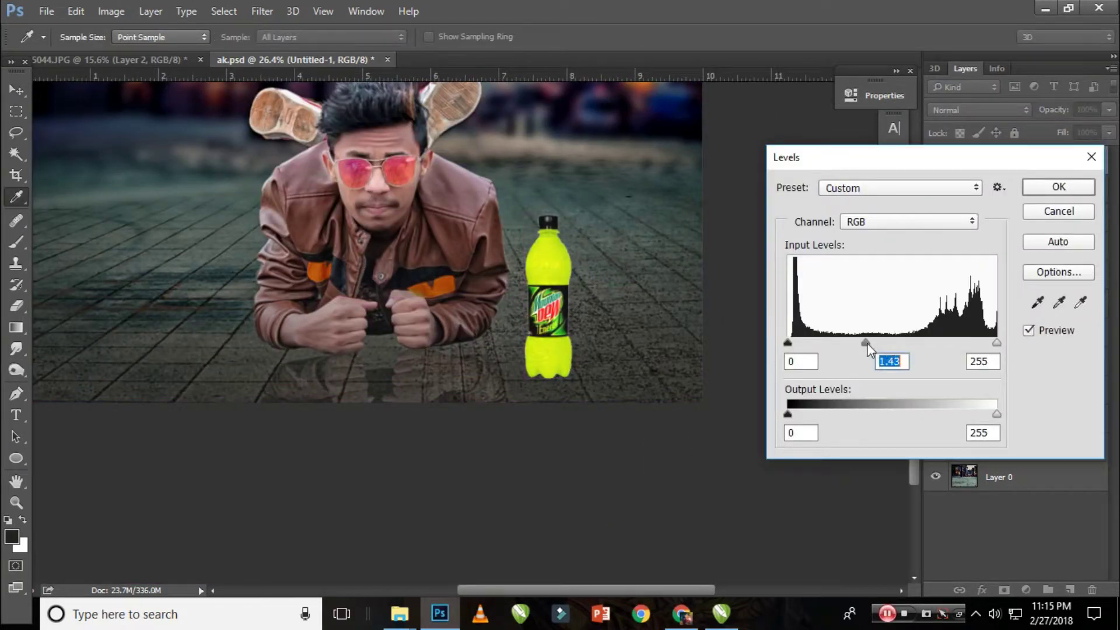
pyautogui.moveTo(788, 343); pyautogui.dragTo(818, 343)
pyautogui.click(1045, 188)
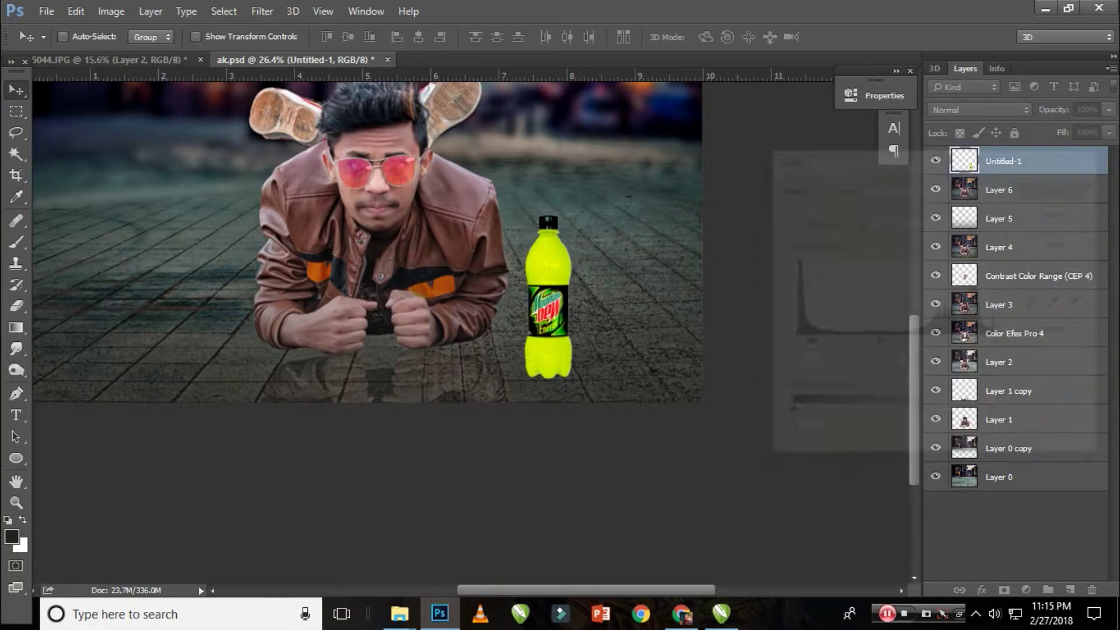
pyautogui.scroll(1, 546, 213)
pyautogui.moveTo(560, 290); pyautogui.dragTo(358, 285)
pyautogui.hotkey('ctrl', 't')
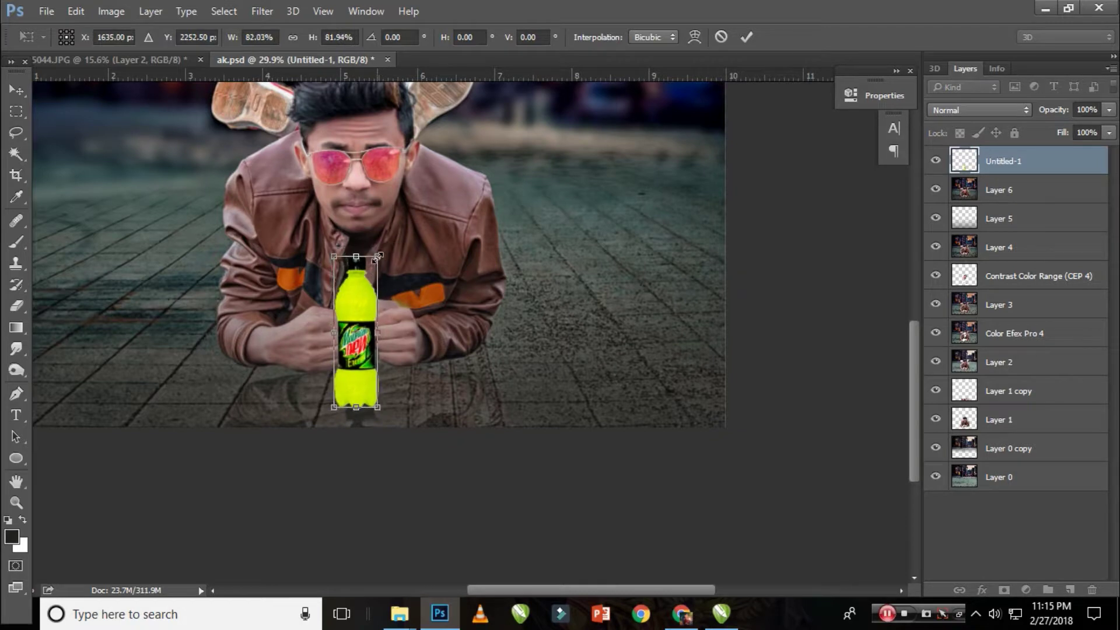
pyautogui.press('Return')
# Duplicate the bottle, flip the copy horizontally and vertically, and place it below as a reflection
pyautogui.hotkey('ctrl', 'j')
pyautogui.hotkey('ctrl', 't')
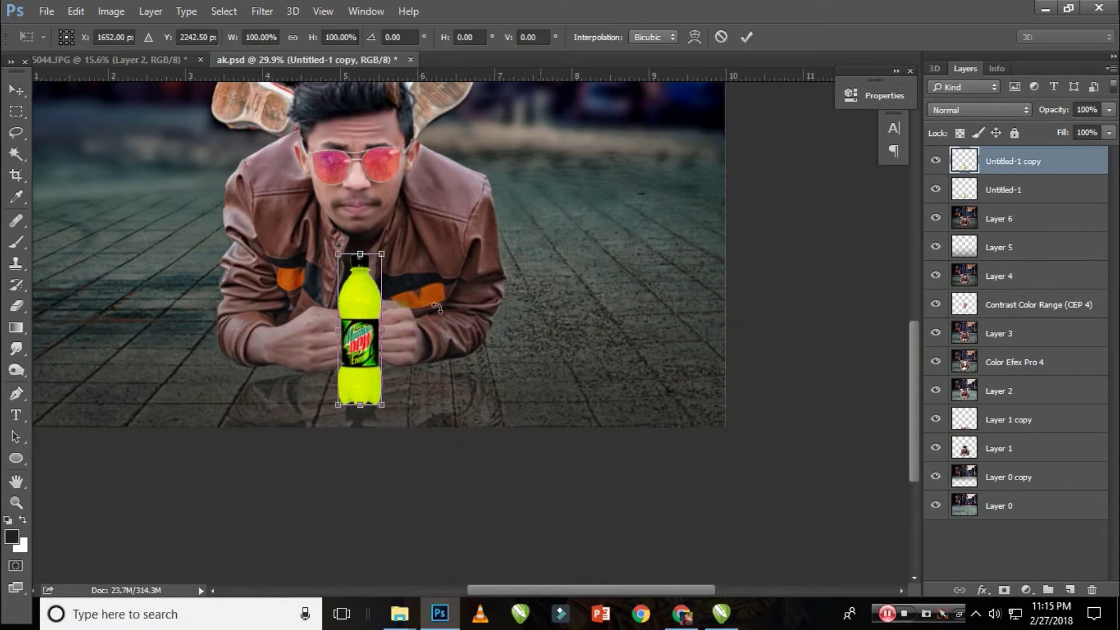
pyautogui.rightClick(365, 291)
pyautogui.click(458, 533)
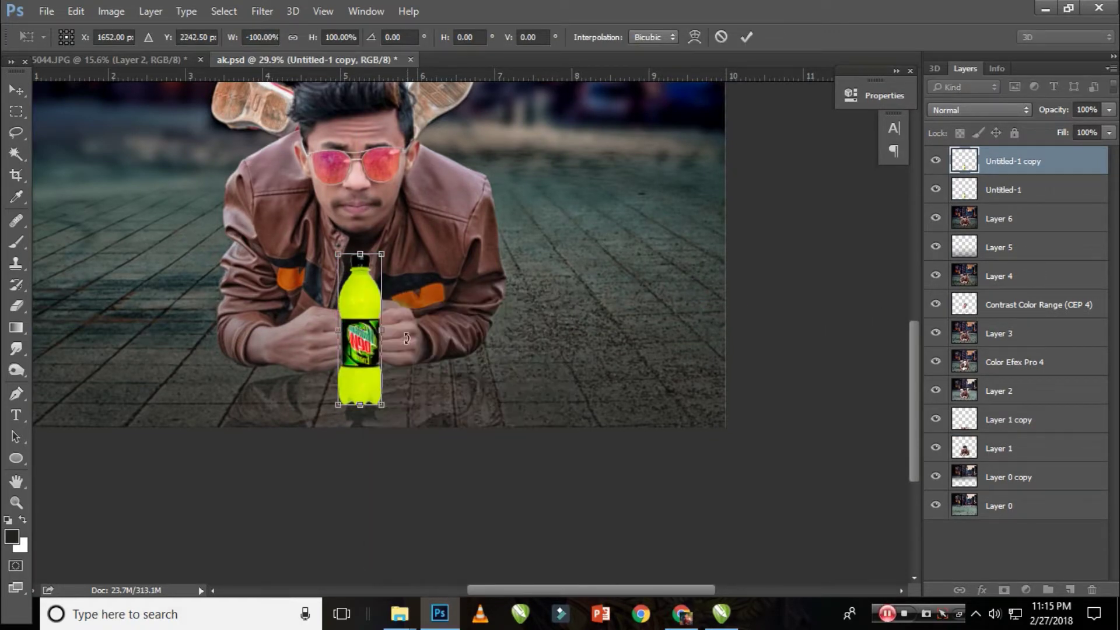
pyautogui.rightClick(360, 295)
pyautogui.click(423, 562)
pyautogui.moveTo(358, 296); pyautogui.dragTo(358, 447)
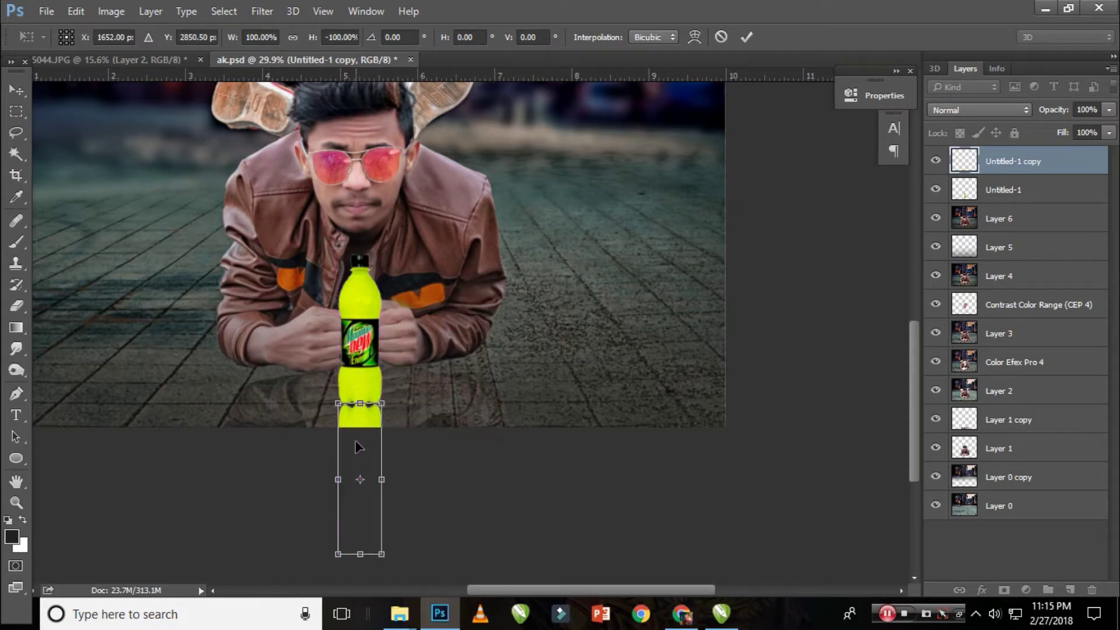
pyautogui.press('Return')
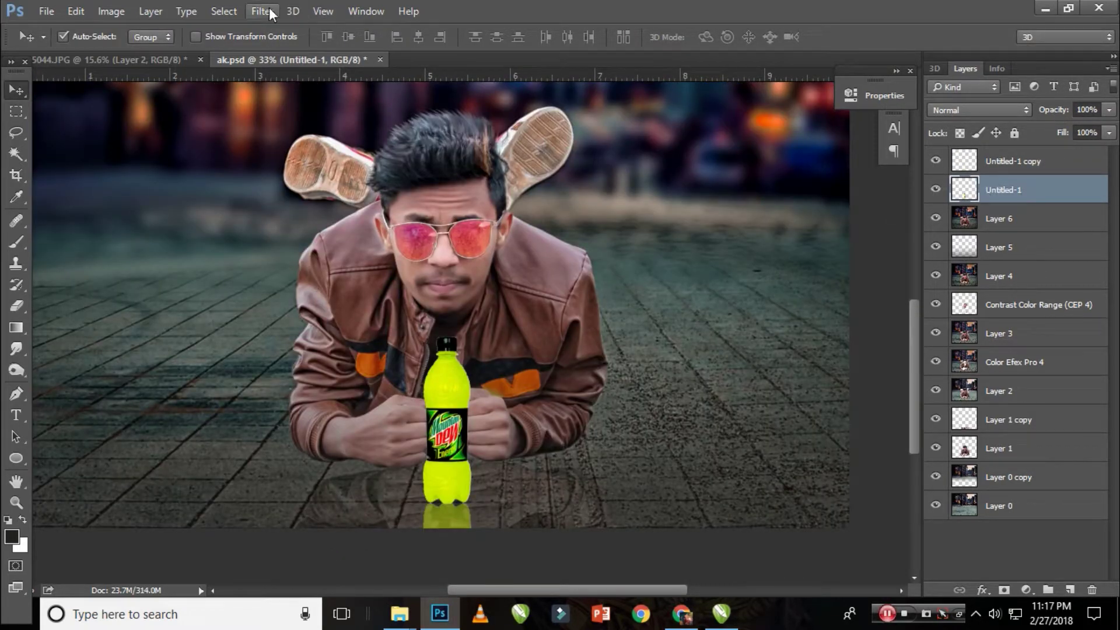
pyautogui.click(978, 166)
pyautogui.click(262, 11)
pyautogui.click(325, 104)
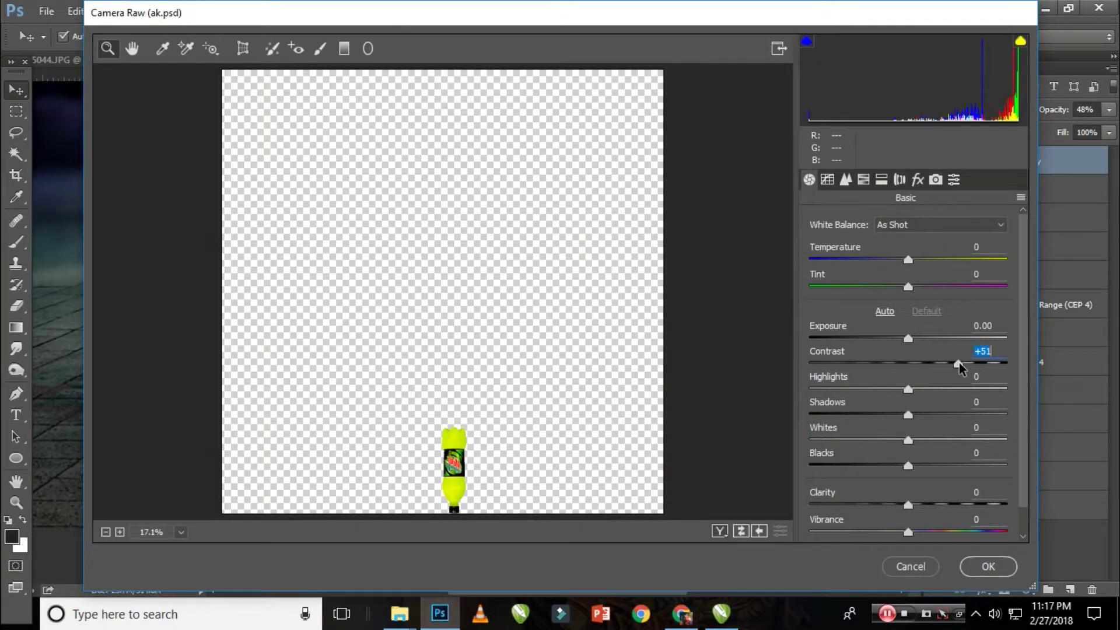
# Grade the bottle in Camera Raw: Contrast +14, Highlights -40, Whites -47, Clarity +41
pyautogui.click(911, 567)
pyautogui.click(262, 11)
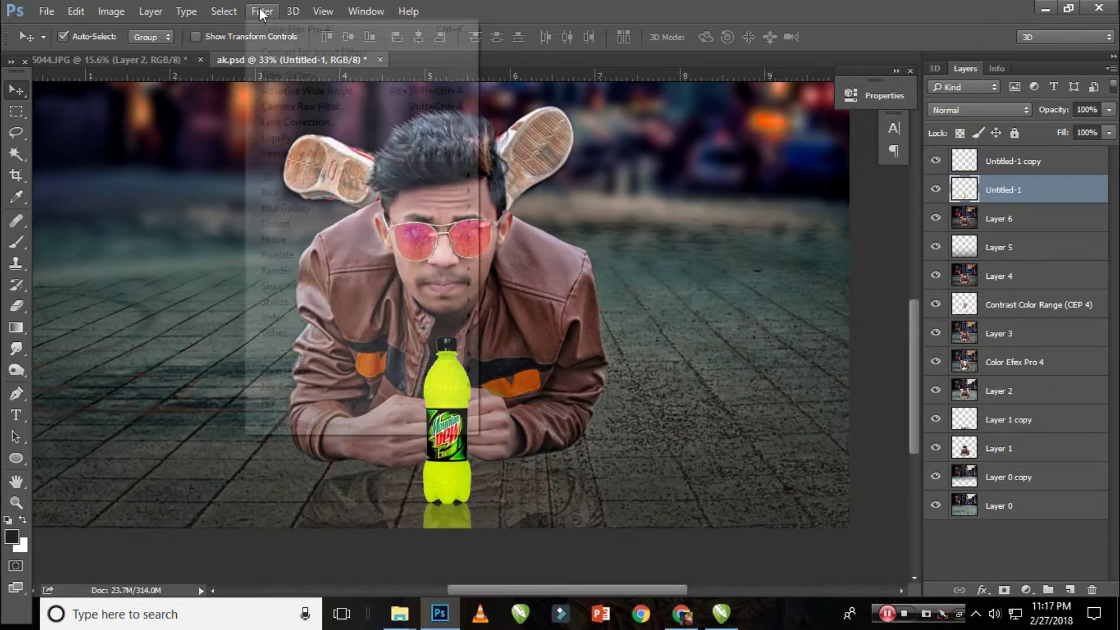
pyautogui.click(315, 107)
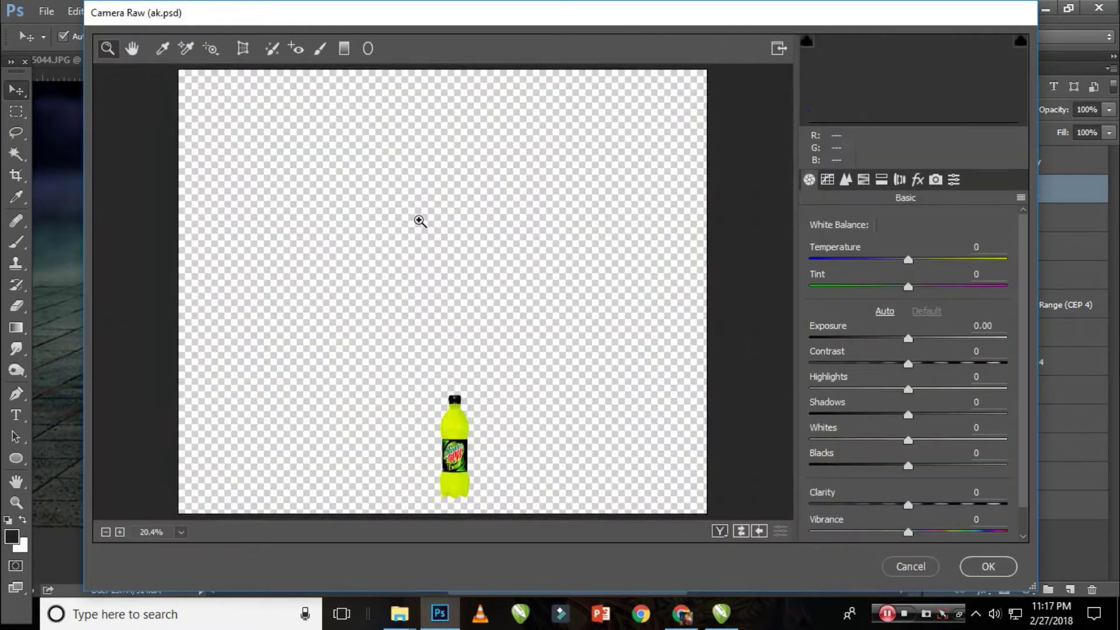
pyautogui.click(400, 112)
pyautogui.moveTo(434, 65); pyautogui.dragTo(434, 102)
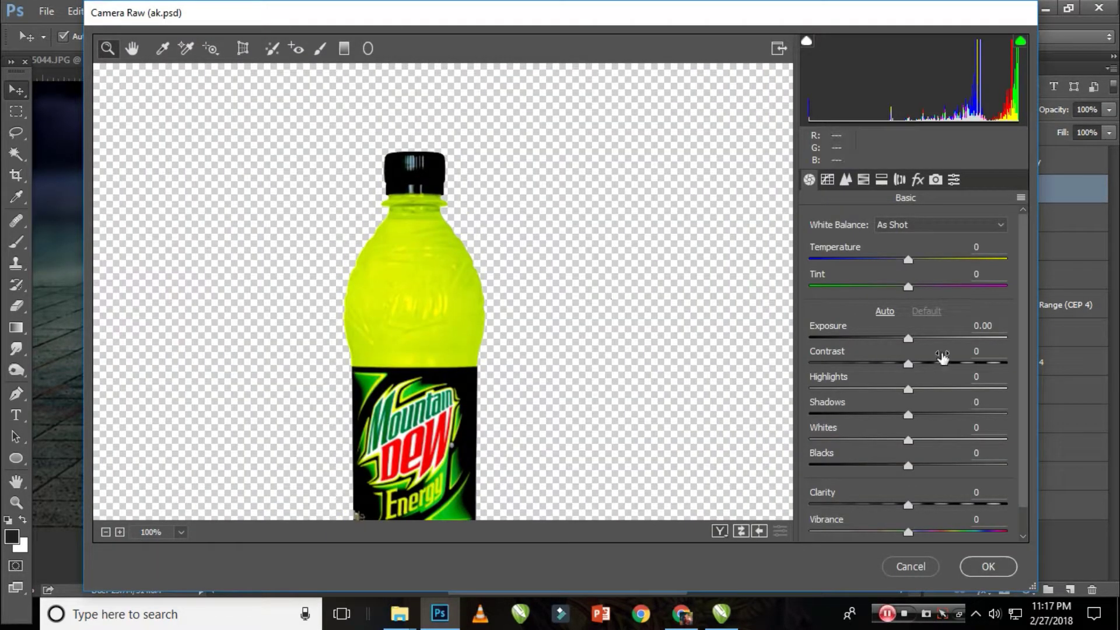
pyautogui.moveTo(908, 338)
pyautogui.mouseDown()
pyautogui.moveTo(897, 343)
pyautogui.moveTo(932, 365)
pyautogui.mouseUp()
pyautogui.doubleClick(897, 342)
pyautogui.moveTo(876, 430); pyautogui.dragTo(934, 442)
pyautogui.moveTo(880, 415)
pyautogui.mouseDown()
pyautogui.moveTo(937, 418)
pyautogui.moveTo(907, 415)
pyautogui.moveTo(863, 440)
pyautogui.mouseUp()
pyautogui.moveTo(907, 389); pyautogui.dragTo(869, 389)
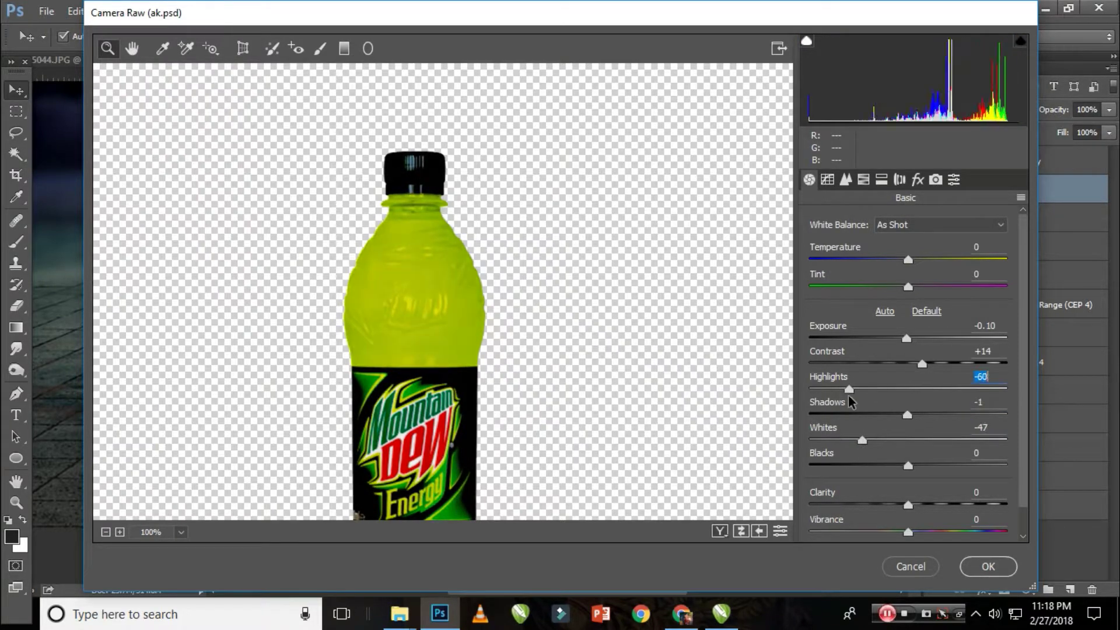
pyautogui.scroll(-1, 910, 408)
pyautogui.moveTo(908, 474); pyautogui.dragTo(948, 474)
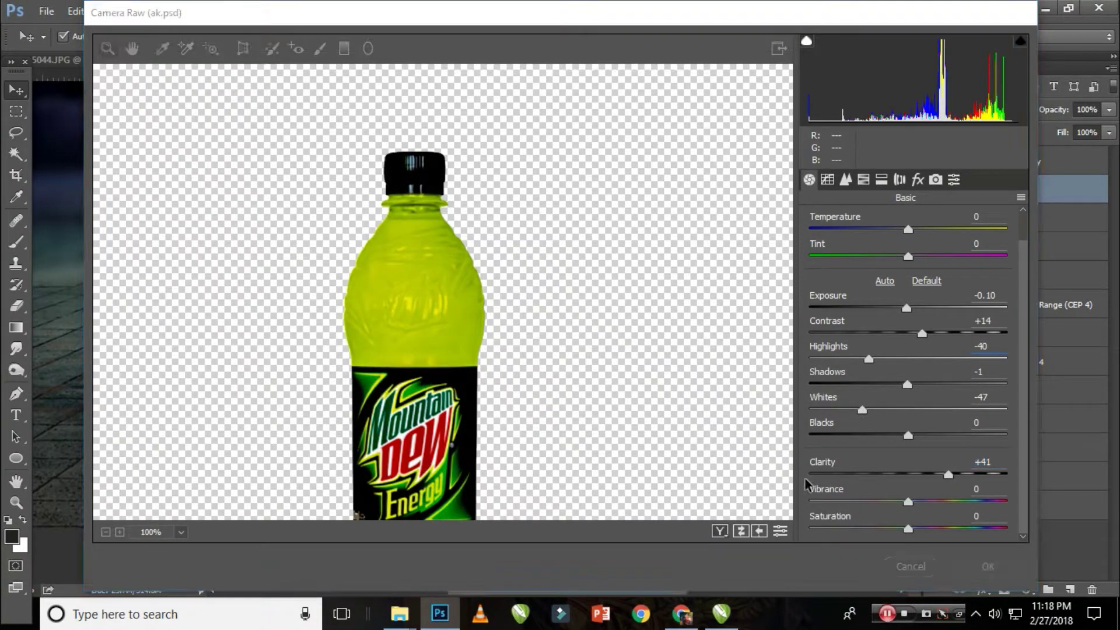
pyautogui.press('Return')
# Open the Special texts folder and drag the crown text graphic into the composite
pyautogui.scroll(-2, 583, 350)
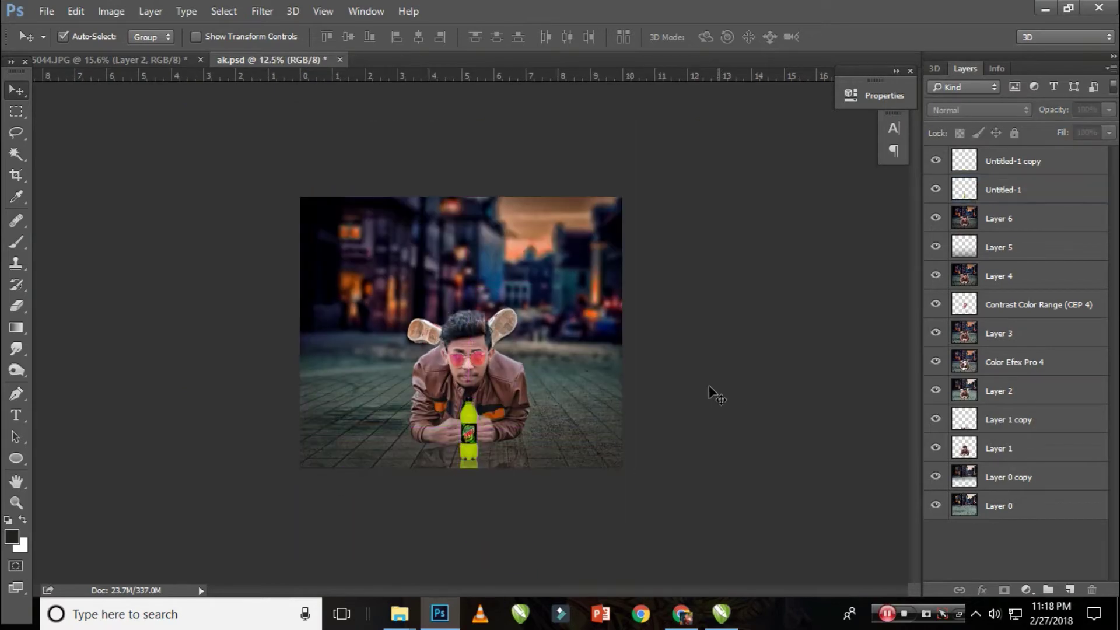
pyautogui.scroll(2, 588, 470)
pyautogui.scroll(-2, 587, 455)
pyautogui.scroll(1, 592, 429)
pyautogui.scroll(-1, 595, 432)
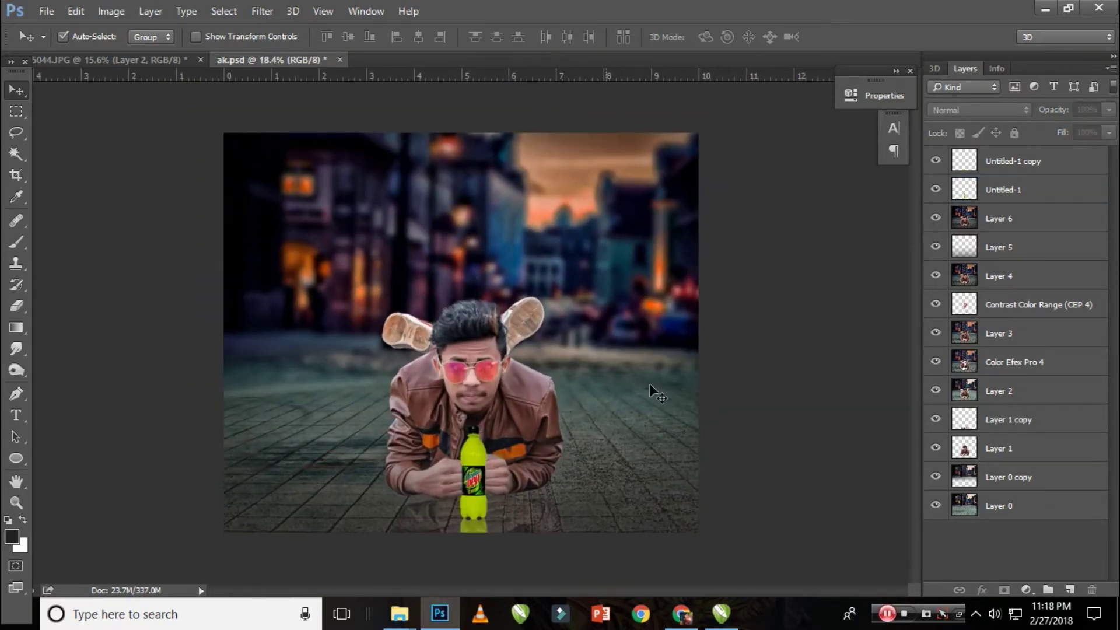
pyautogui.click(399, 614)
pyautogui.click(15, 52)
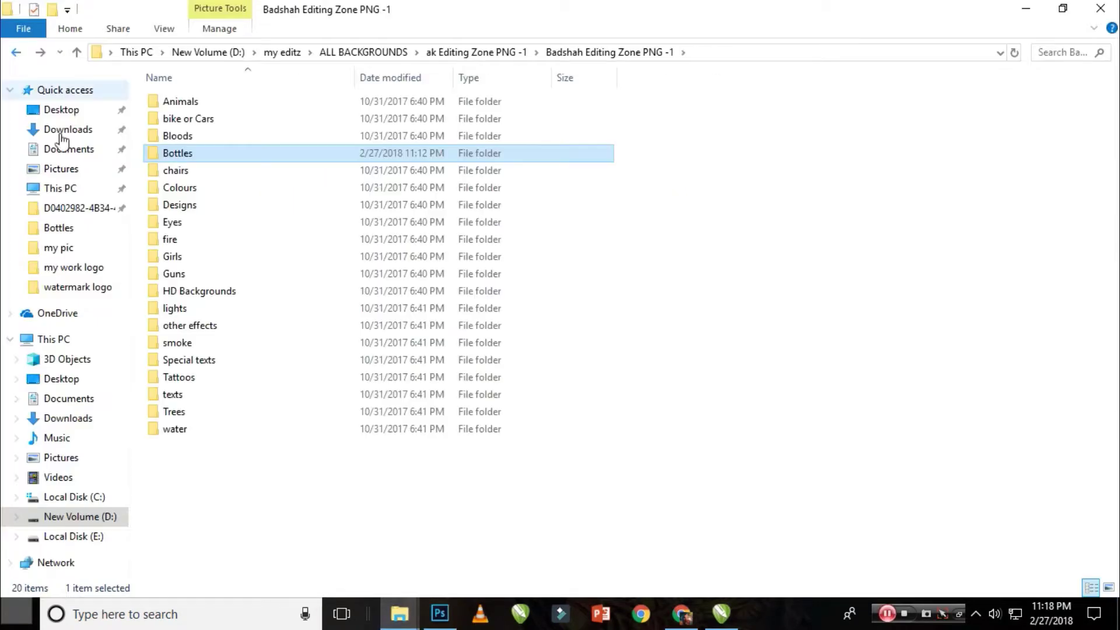
pyautogui.doubleClick(205, 395)
pyautogui.click(16, 52)
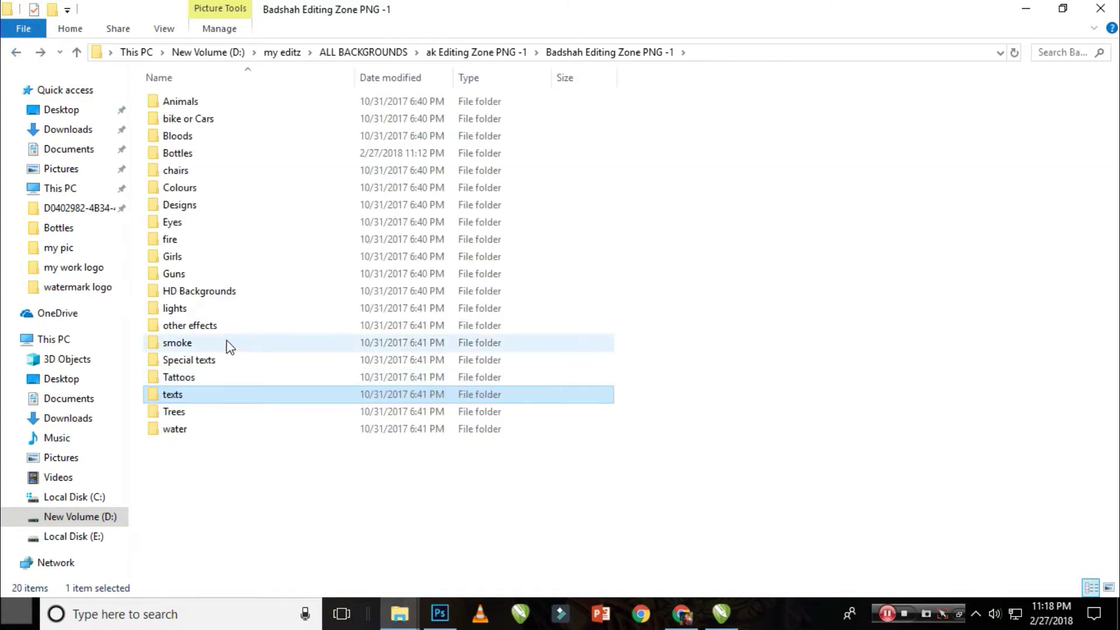
pyautogui.doubleClick(218, 361)
pyautogui.moveTo(794, 245)
pyautogui.mouseDown()
pyautogui.moveTo(798, 297)
pyautogui.moveTo(605, 244)
pyautogui.mouseUp()
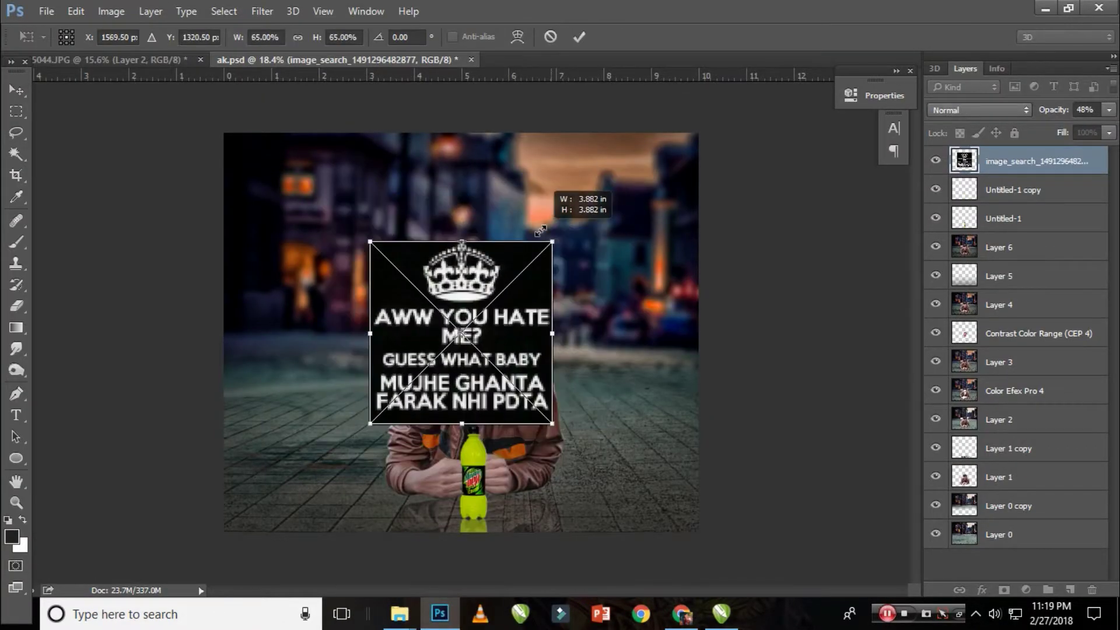
# Shrink the text graphic beside the man and set it to Screen blend mode
pyautogui.moveTo(602, 191); pyautogui.dragTo(379, 315)
pyautogui.moveTo(327, 374)
pyautogui.mouseDown()
pyautogui.moveTo(341, 336)
pyautogui.moveTo(335, 373)
pyautogui.mouseUp()
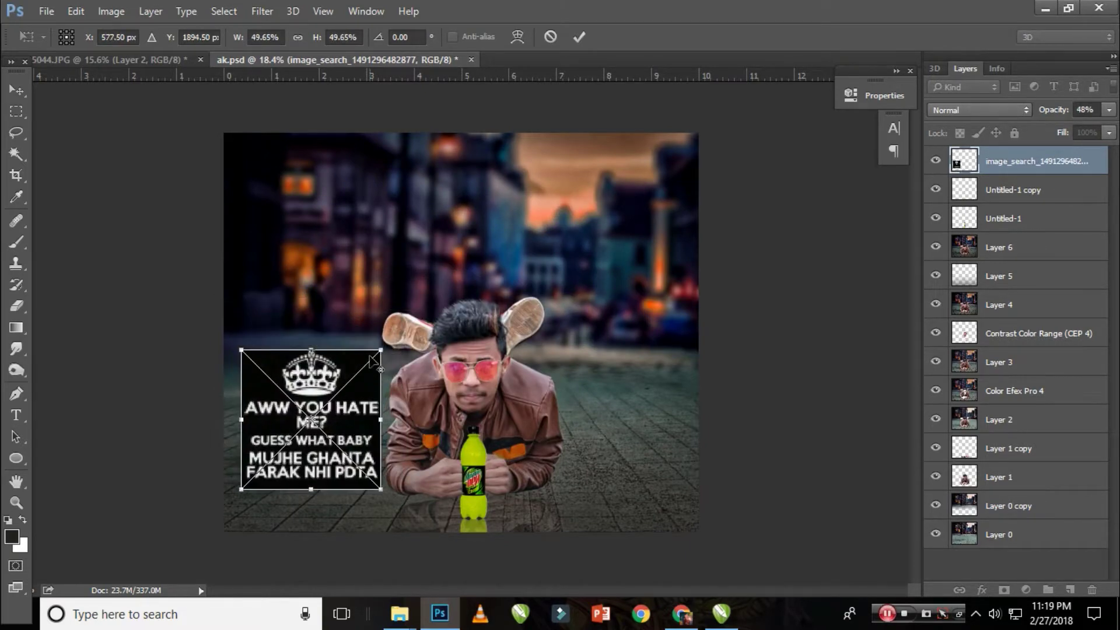
pyautogui.press('Return')
pyautogui.click(979, 109)
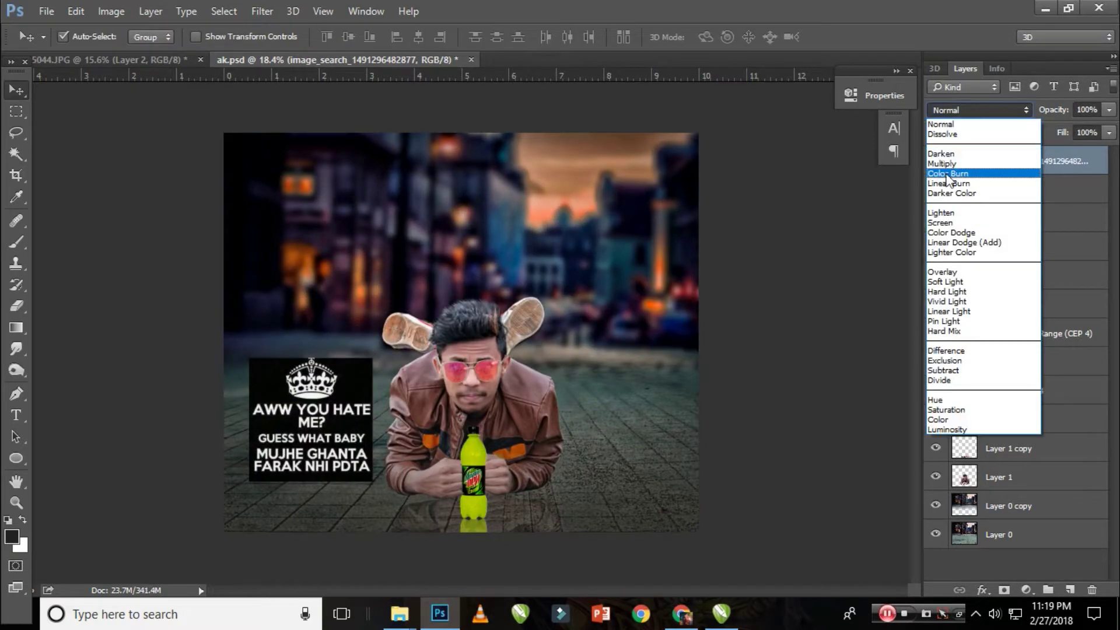
pyautogui.click(957, 223)
# Enlarge and nudge the crown-and-slogan graphic left, then stamp visible layers into Layer 7
pyautogui.moveTo(308, 390); pyautogui.dragTo(309, 408)
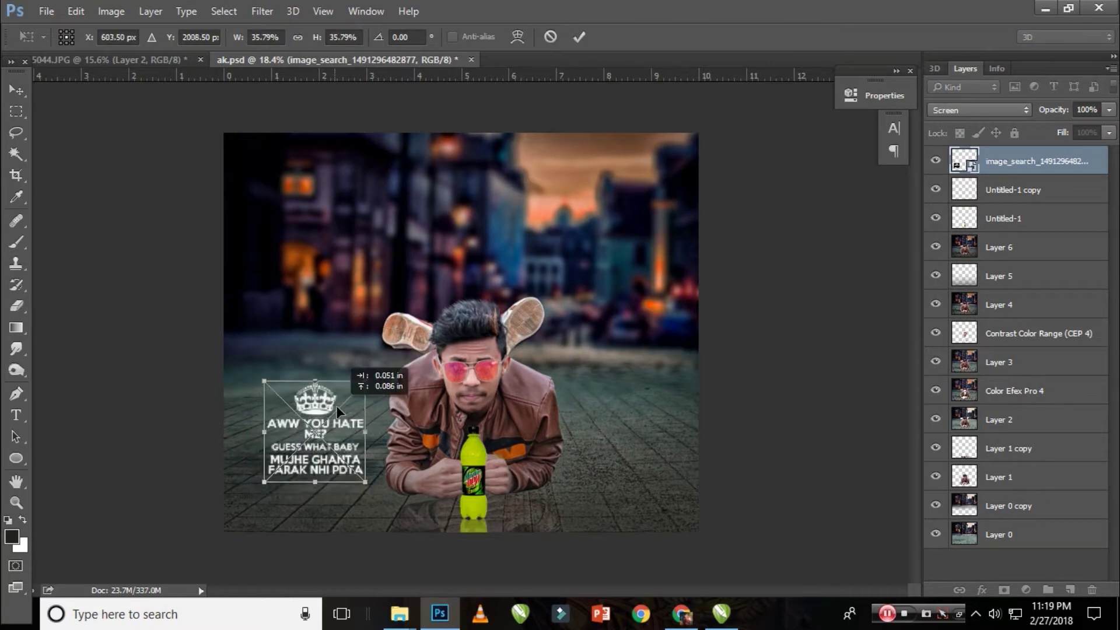
pyautogui.moveTo(376, 371); pyautogui.dragTo(372, 371)
pyautogui.press('Return')
pyautogui.moveTo(309, 423); pyautogui.dragTo(307, 422)
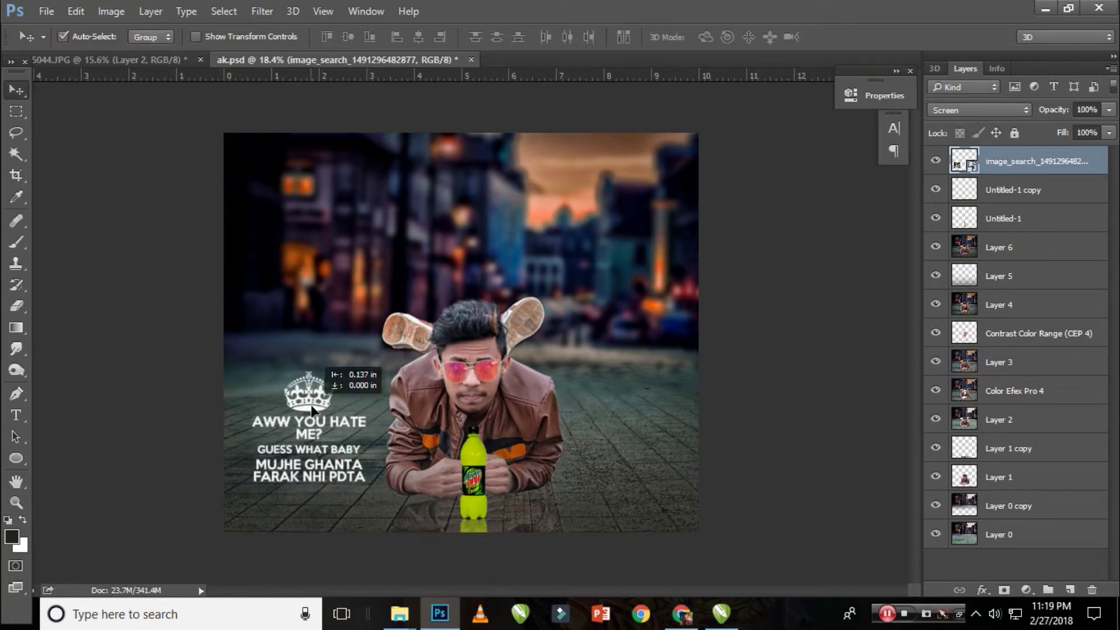
pyautogui.hotkey('ctrl', 'shift', 'alt', 'e')
pyautogui.click(262, 11)
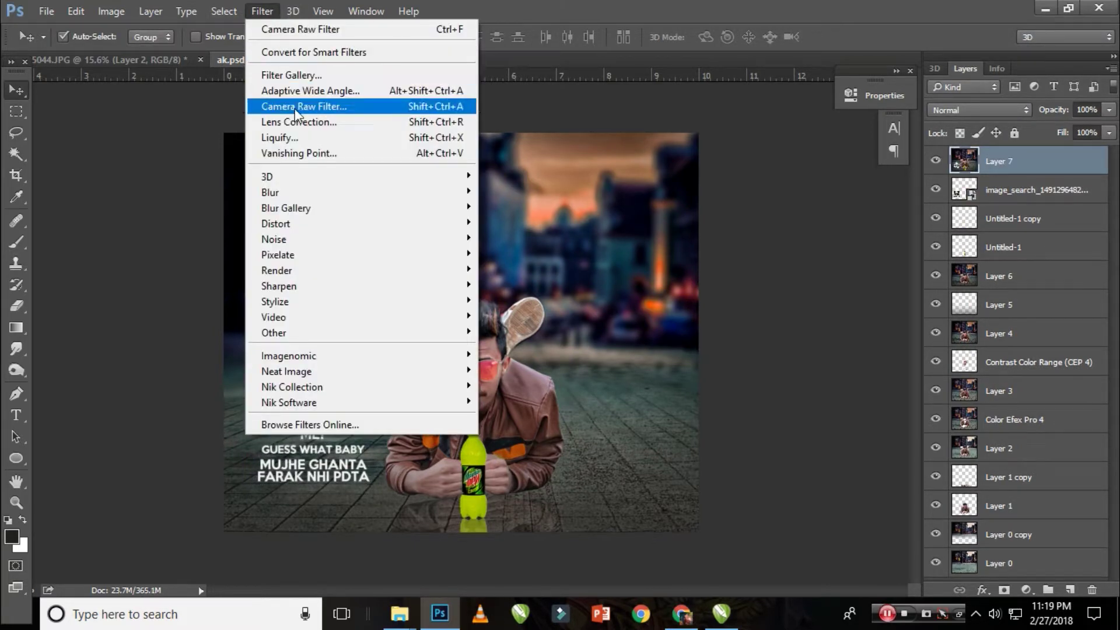
# In Camera Raw, raise the merged layer's whites to +26, add a vignette and noise reduction
pyautogui.click(326, 107)
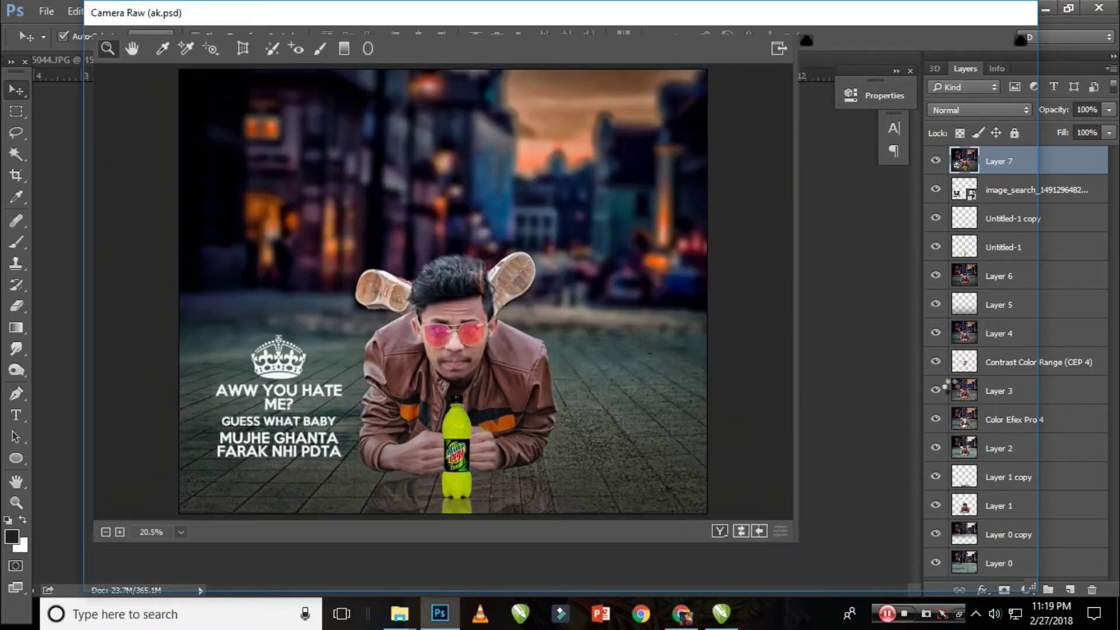
pyautogui.moveTo(911, 445)
pyautogui.mouseDown()
pyautogui.moveTo(935, 442)
pyautogui.moveTo(942, 415)
pyautogui.moveTo(959, 415)
pyautogui.mouseUp()
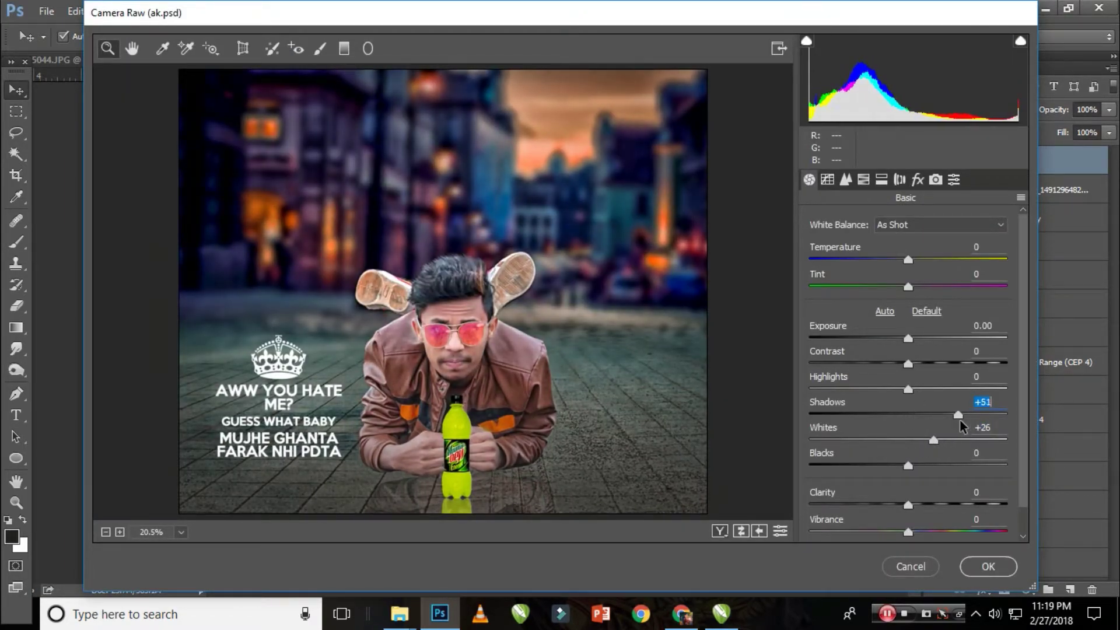
pyautogui.click(917, 179)
pyautogui.moveTo(908, 450)
pyautogui.mouseDown()
pyautogui.moveTo(863, 450)
pyautogui.moveTo(932, 481)
pyautogui.mouseUp()
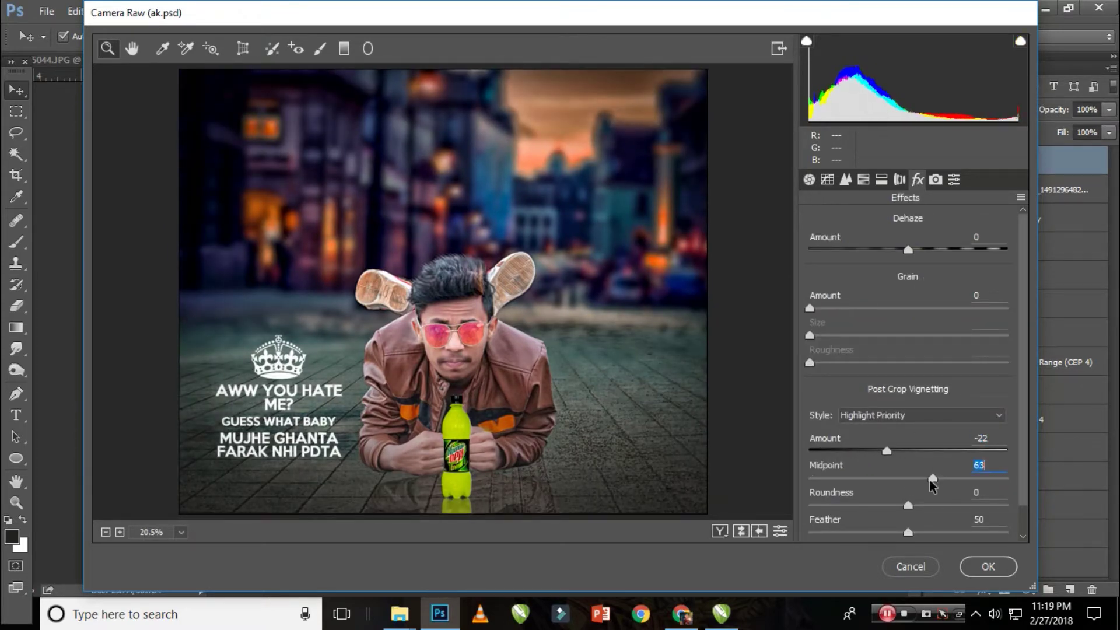
pyautogui.click(845, 179)
pyautogui.moveTo(810, 383); pyautogui.dragTo(851, 385)
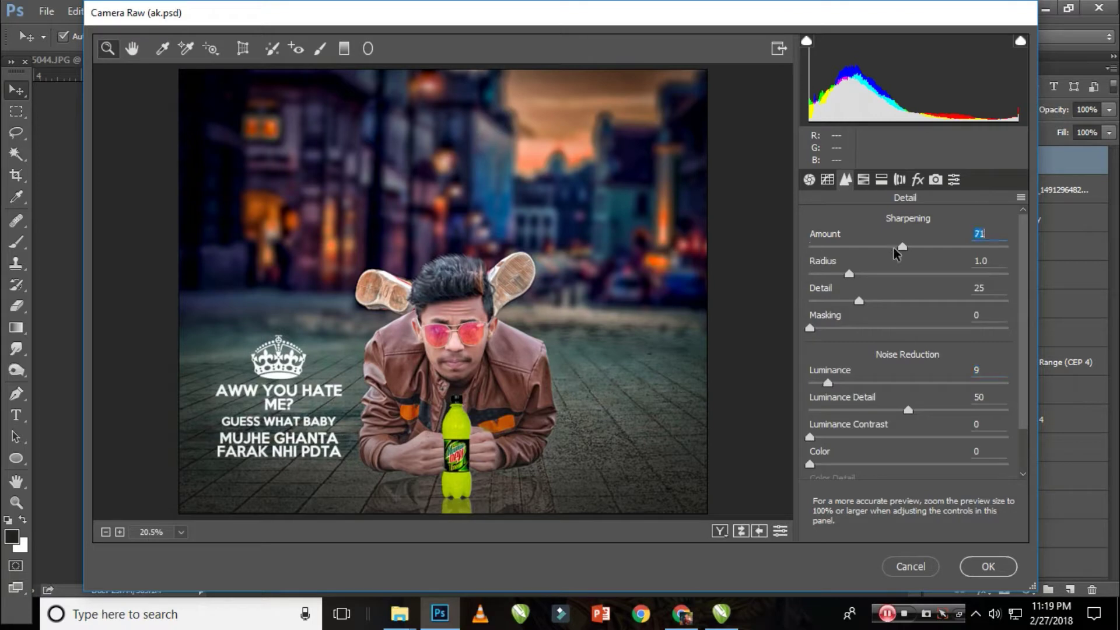
pyautogui.press('Return')
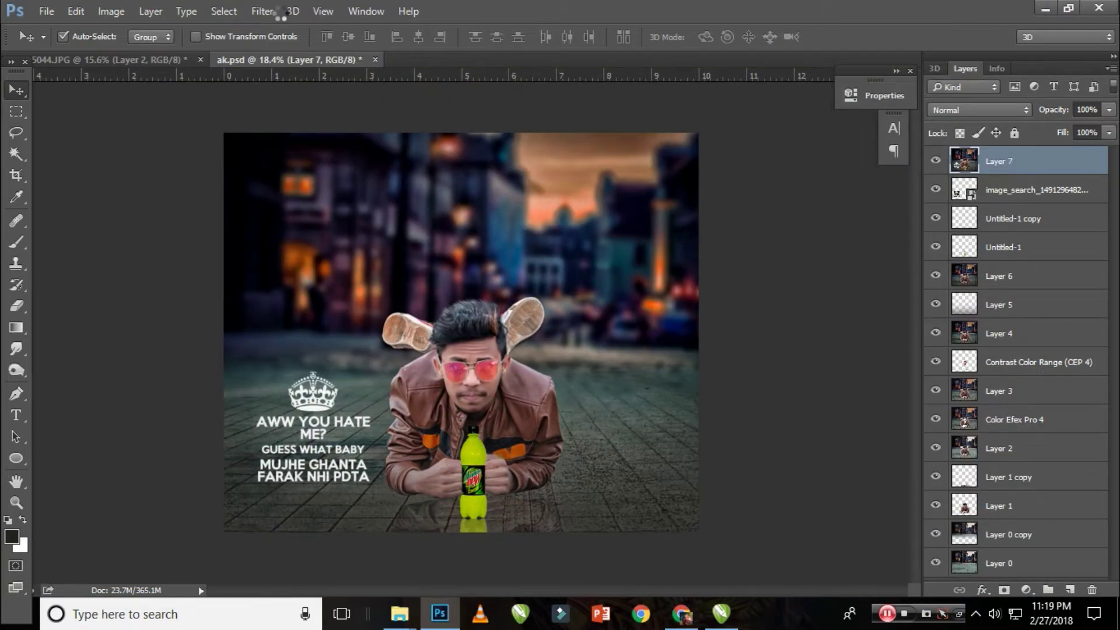
# Apply GREYCstoration smoothing to the merged layer
pyautogui.click(261, 12)
pyautogui.moveTo(274, 239)
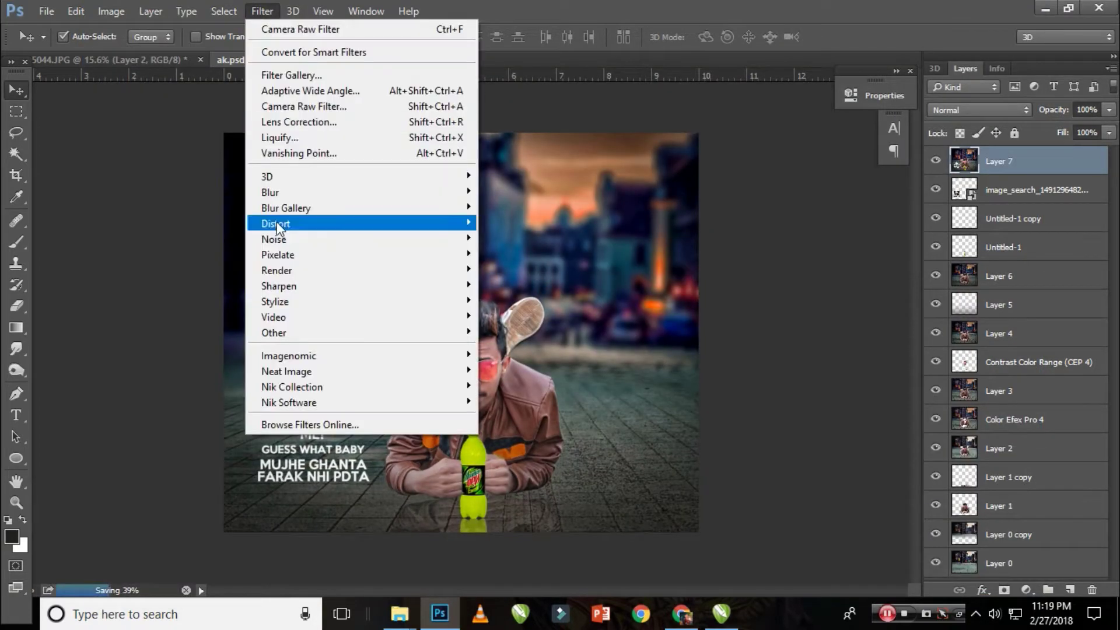
pyautogui.click(533, 275)
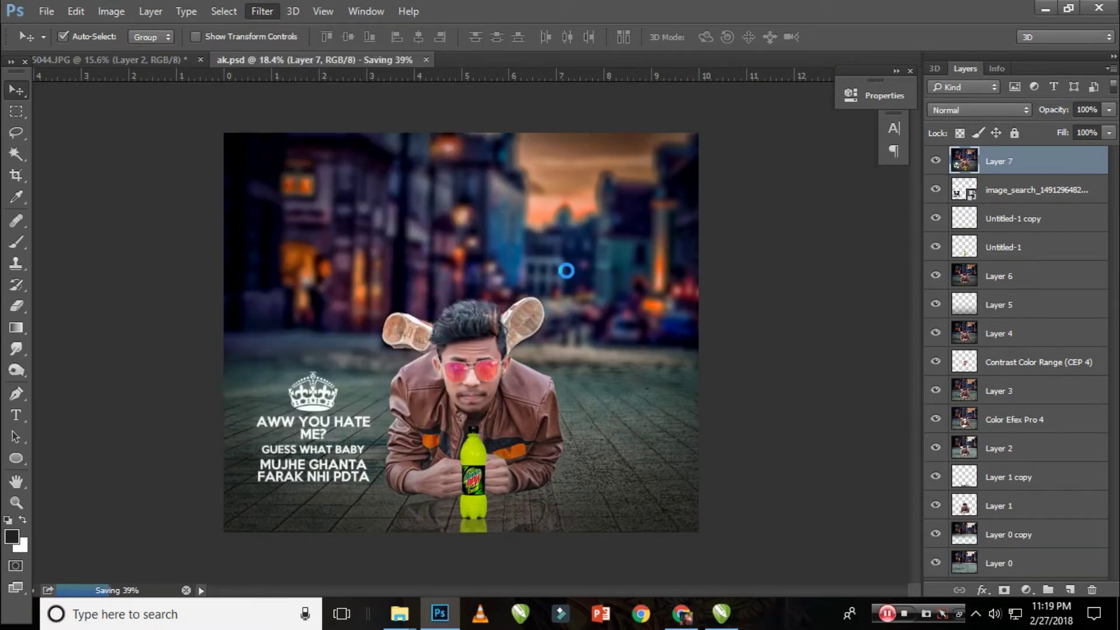
pyautogui.moveTo(533, 283)
pyautogui.mouseDown()
pyautogui.moveTo(323, 281)
pyautogui.moveTo(463, 356)
pyautogui.mouseUp()
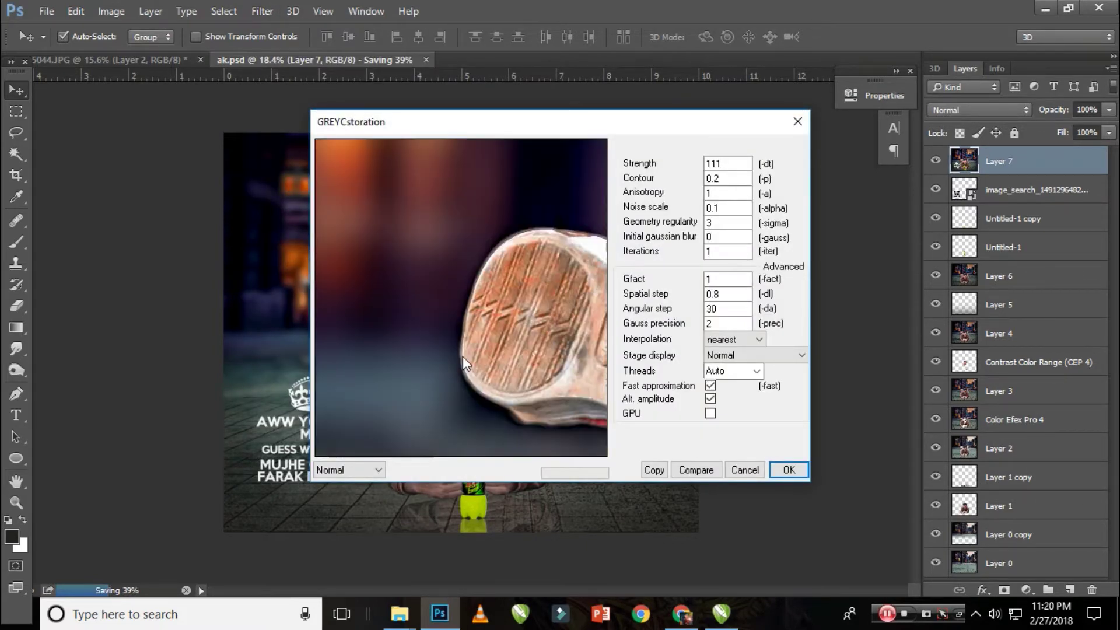
pyautogui.moveTo(523, 391); pyautogui.dragTo(1089, 532)
pyautogui.click(1105, 525)
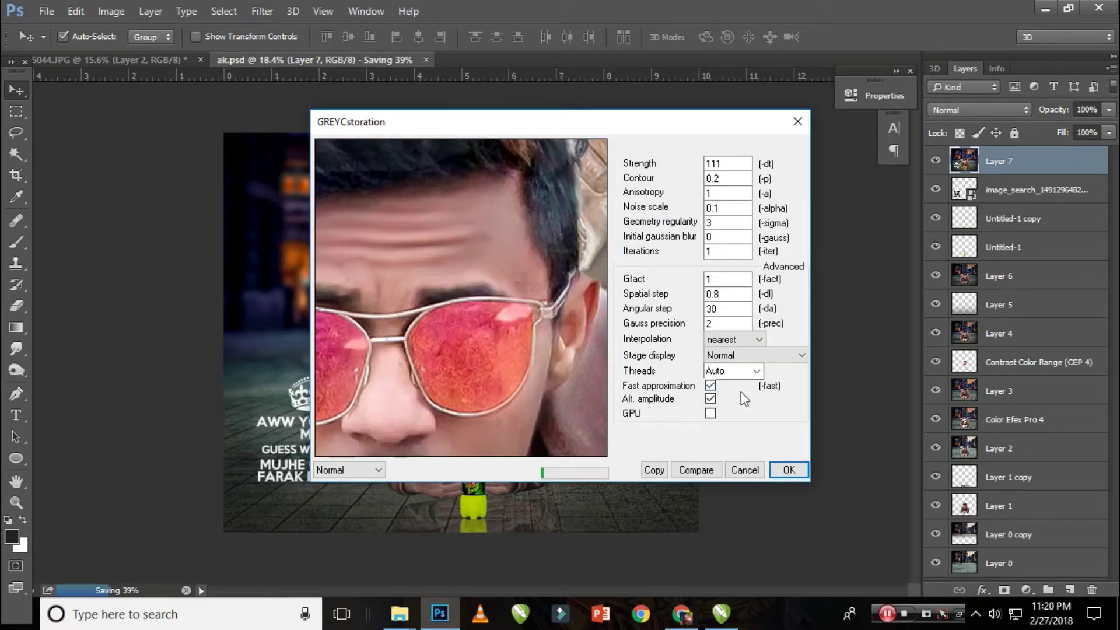
pyautogui.click(789, 469)
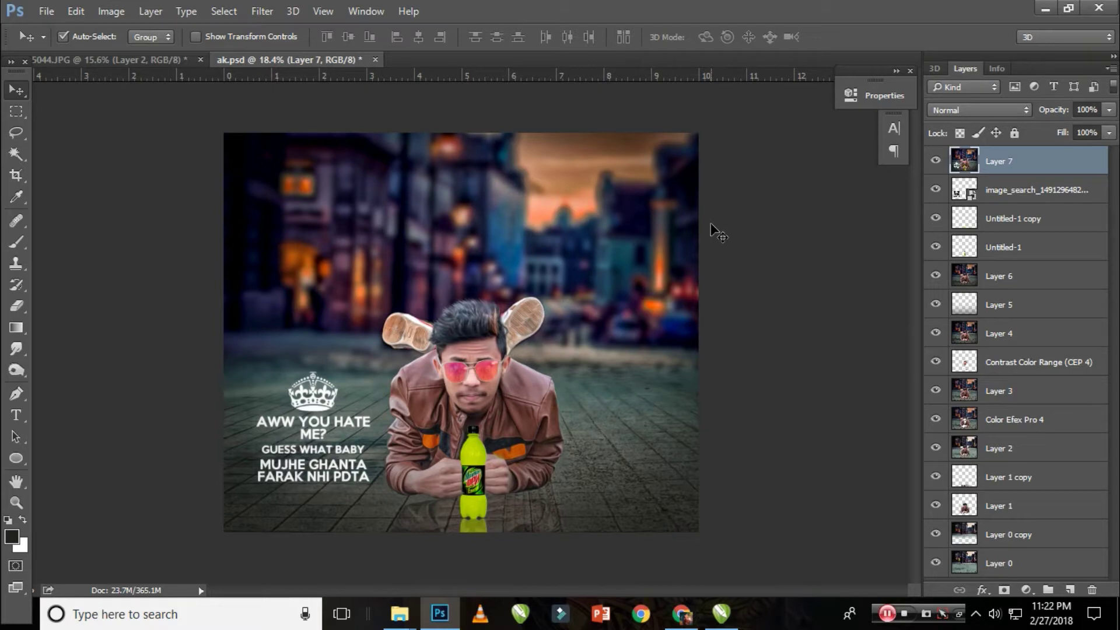
# Apply Nik Sharpener Pro 3 Output Sharpener to the merged composite
pyautogui.click(262, 11)
pyautogui.moveTo(292, 386)
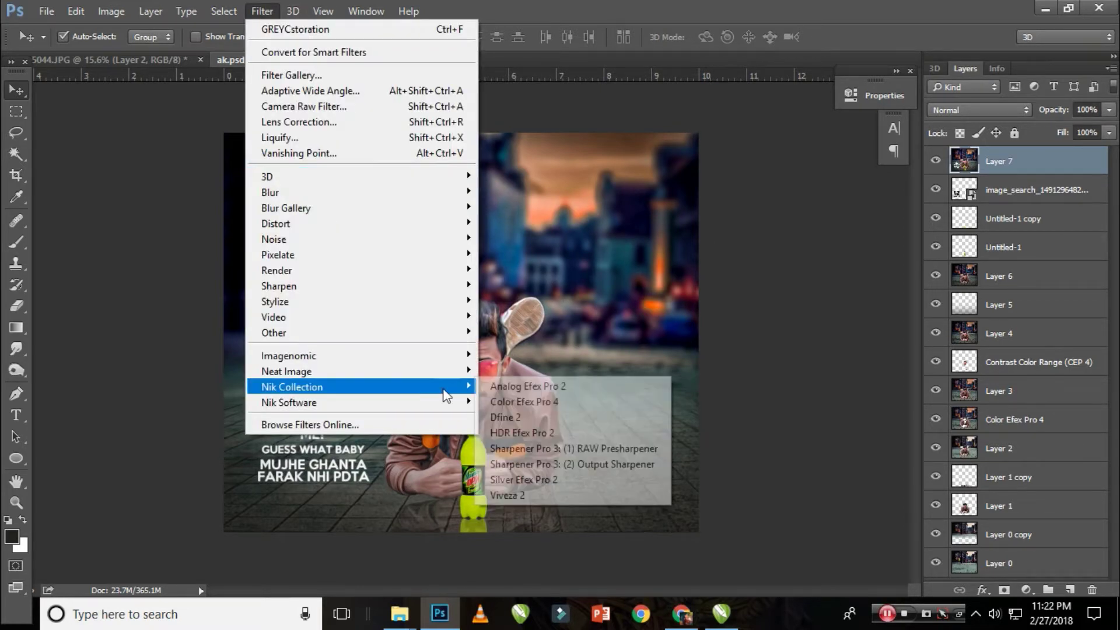
pyautogui.click(607, 330)
pyautogui.click(262, 11)
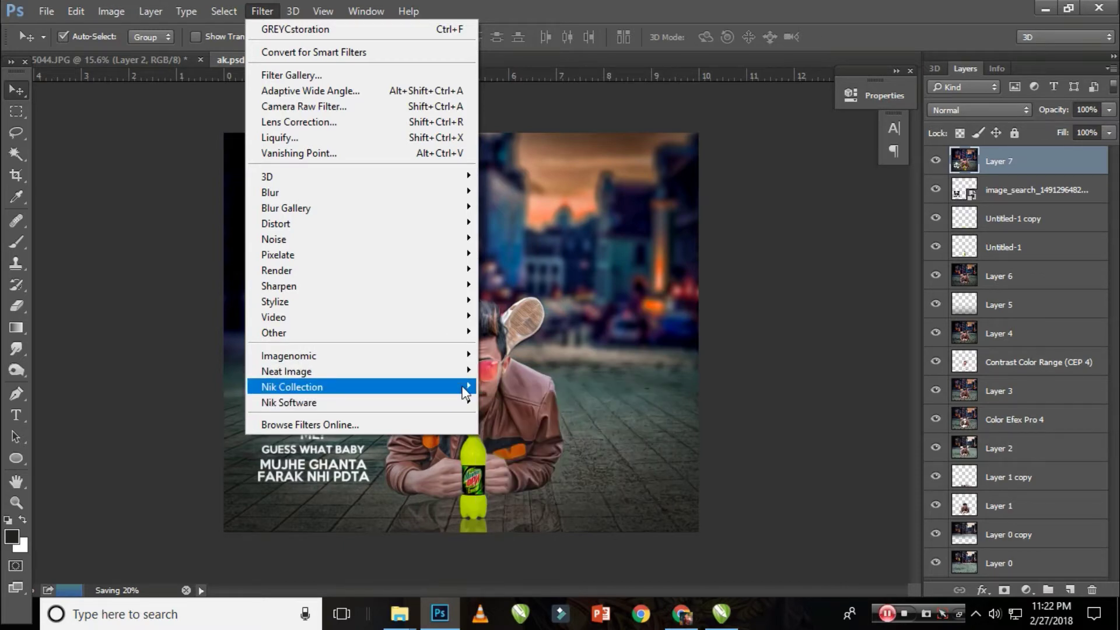
pyautogui.click(583, 465)
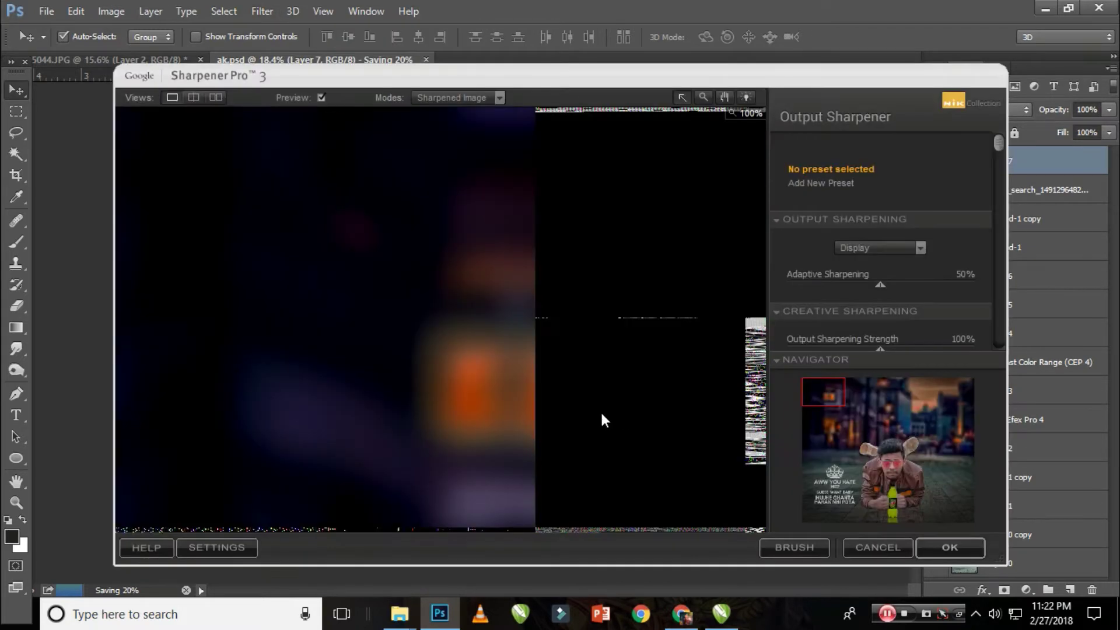
pyautogui.moveTo(967, 462)
pyautogui.mouseDown()
pyautogui.moveTo(879, 455)
pyautogui.moveTo(889, 464)
pyautogui.mouseUp()
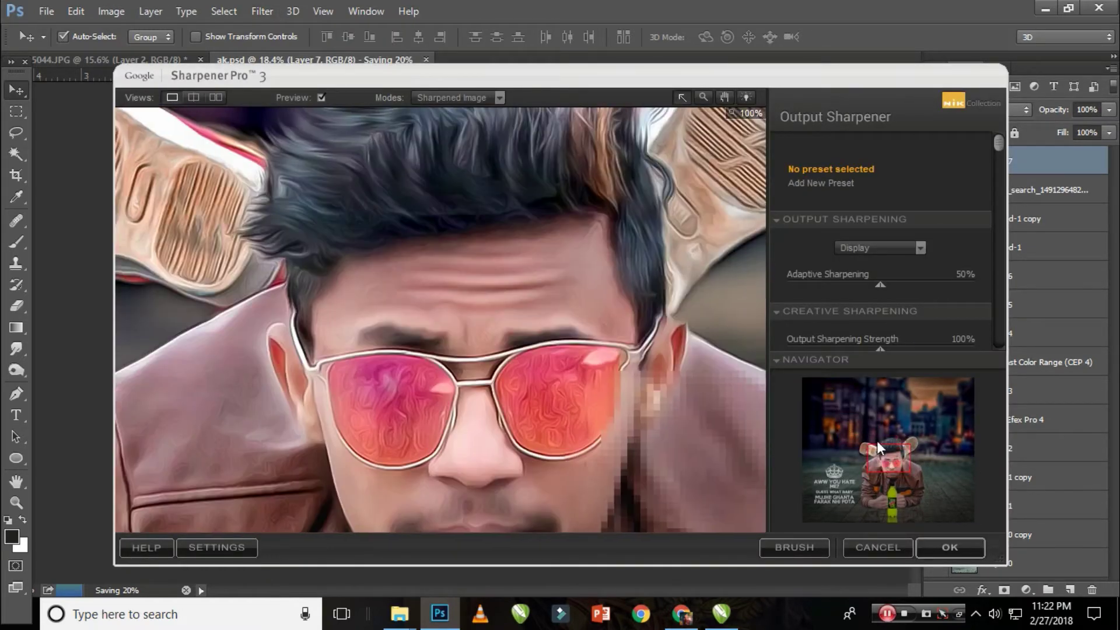
pyautogui.click(950, 554)
# Paint the sunglass lenses bright red #d50000 on a new layer
pyautogui.scroll(10, 485, 380)
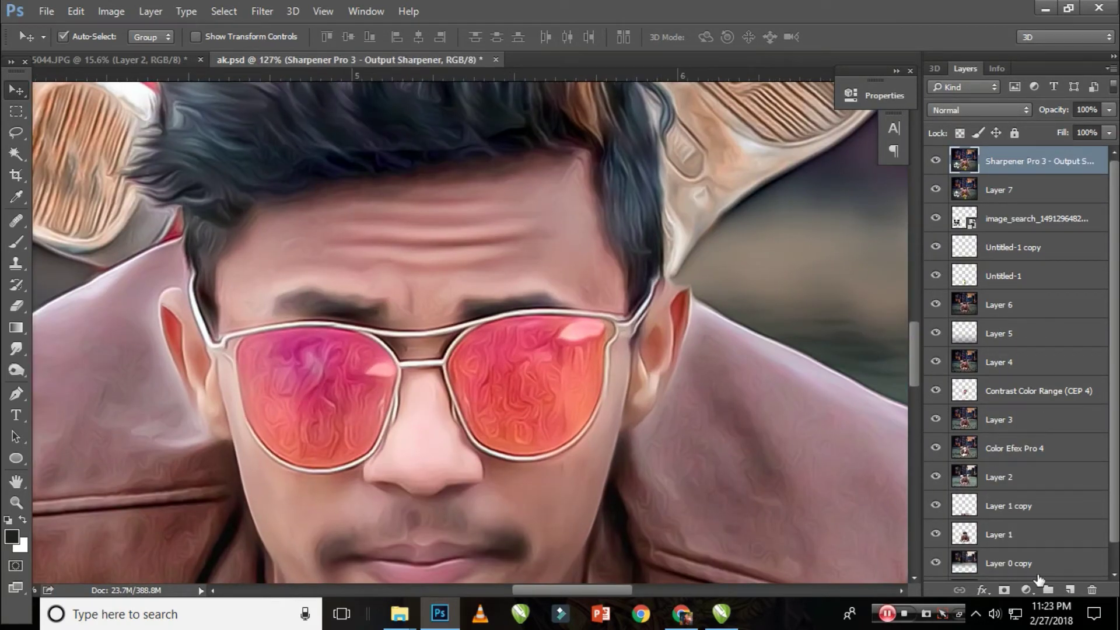
pyautogui.click(1069, 589)
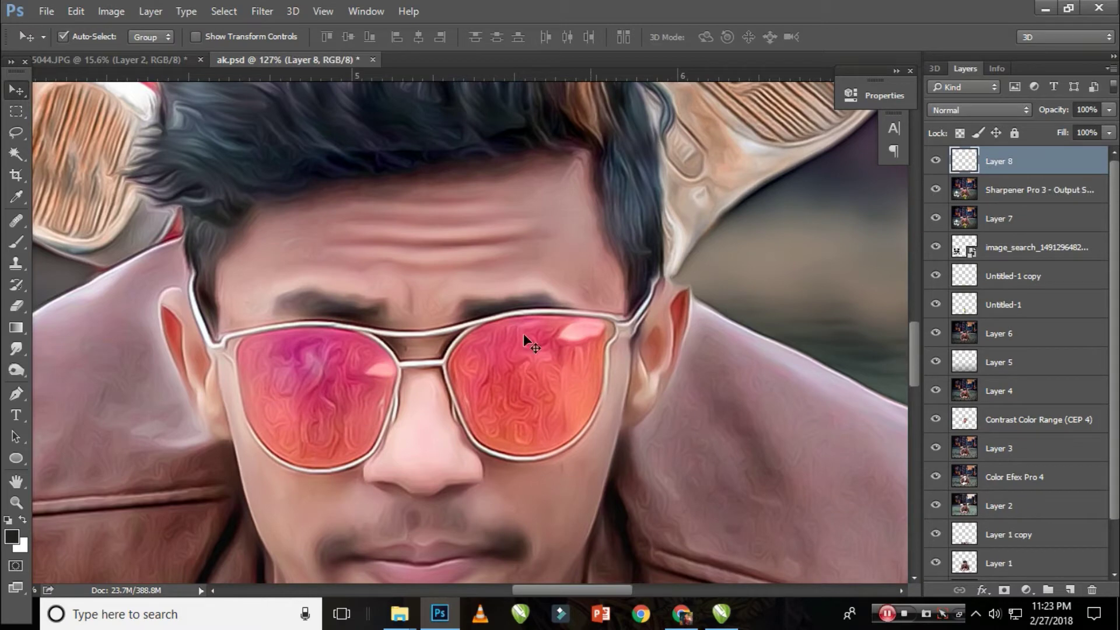
pyautogui.press('b')
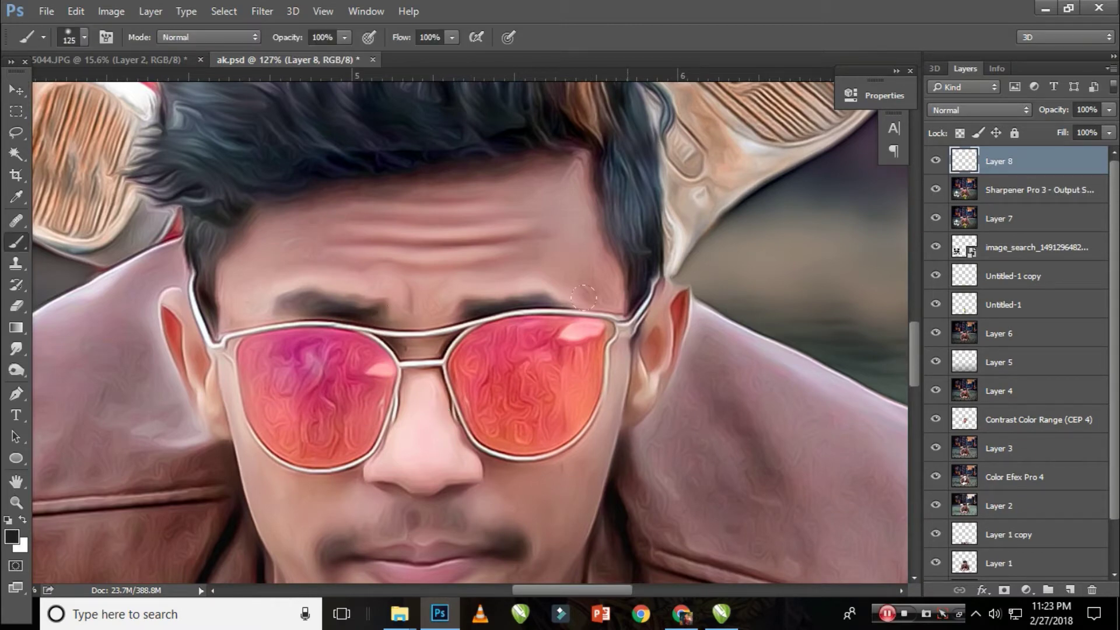
pyautogui.click(12, 535)
pyautogui.moveTo(866, 427); pyautogui.dragTo(858, 362)
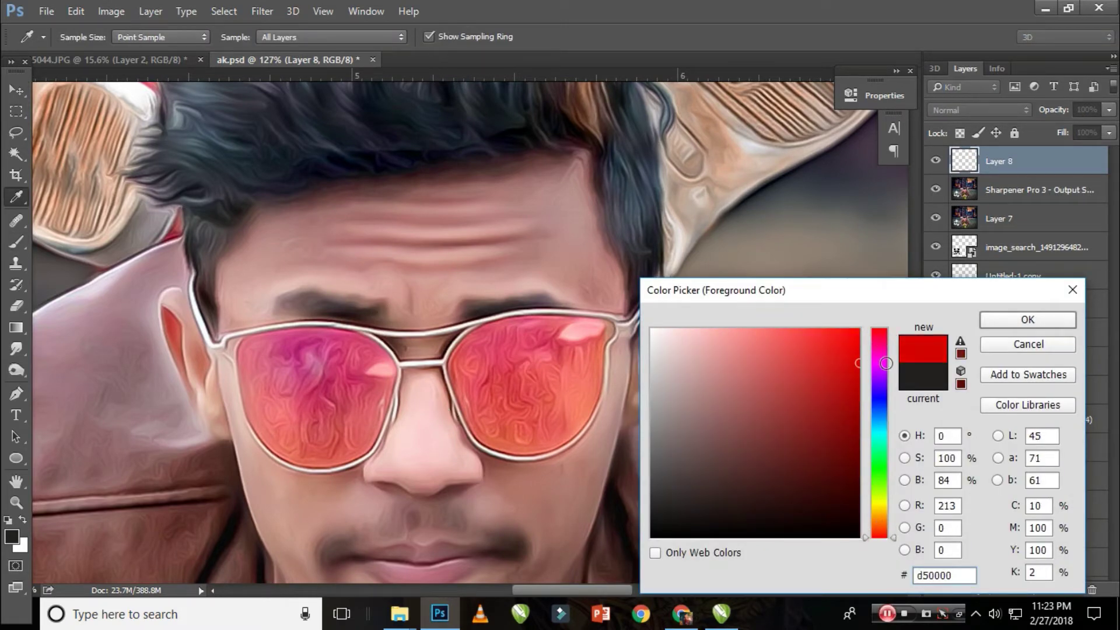
pyautogui.click(1028, 320)
pyautogui.moveTo(601, 333)
pyautogui.mouseDown()
pyautogui.moveTo(491, 382)
pyautogui.moveTo(508, 432)
pyautogui.mouseUp()
pyautogui.press('[')
pyautogui.moveTo(367, 367)
pyautogui.mouseDown()
pyautogui.moveTo(256, 344)
pyautogui.moveTo(368, 438)
pyautogui.mouseUp()
# Set the red lens layer's blend mode to Darken
pyautogui.hotkey('ctrl', '0')
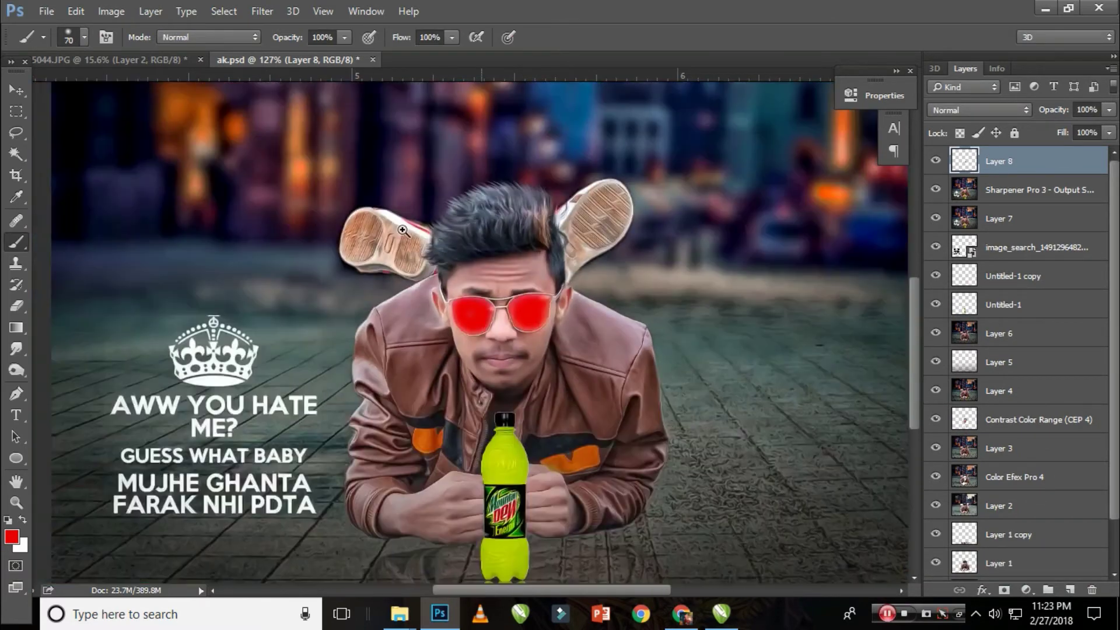
pyautogui.hotkey('ctrl', '0')
pyautogui.press('v')
pyautogui.click(979, 110)
pyautogui.click(945, 158)
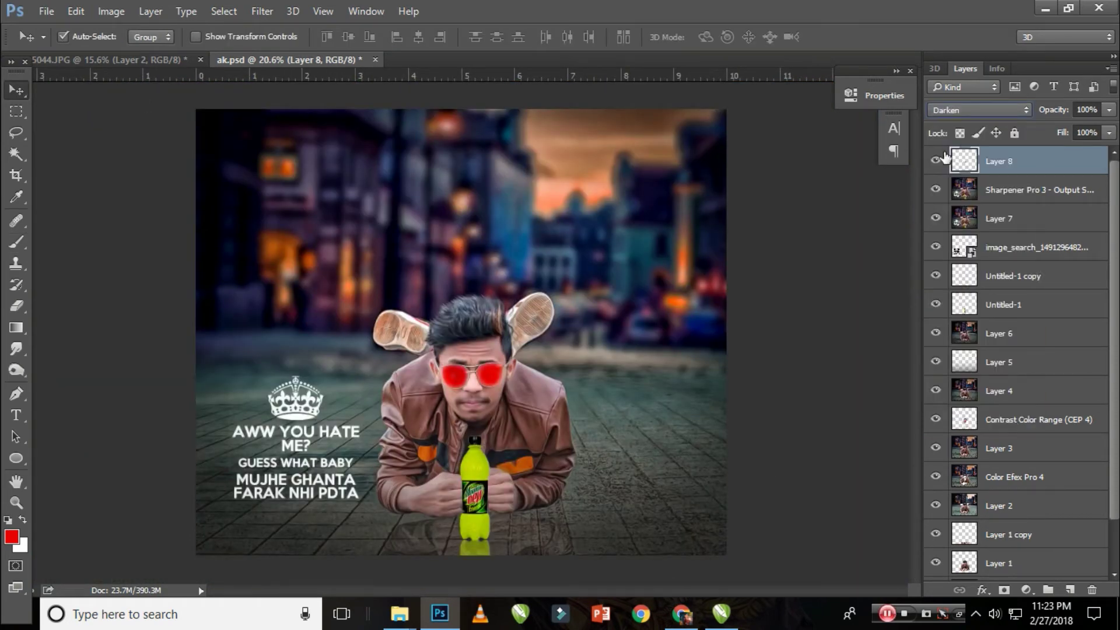
pyautogui.press('Down')
pyautogui.press('Down')
pyautogui.press('Down')
pyautogui.press('Down')
pyautogui.press('Down')
pyautogui.press('Down')
pyautogui.press('Down')
pyautogui.press('Down')
pyautogui.press('Down')
pyautogui.press('Down')
pyautogui.press('Up')
pyautogui.press('Up')
pyautogui.press('Up')
pyautogui.press('Up')
pyautogui.press('Up')
pyautogui.press('Up')
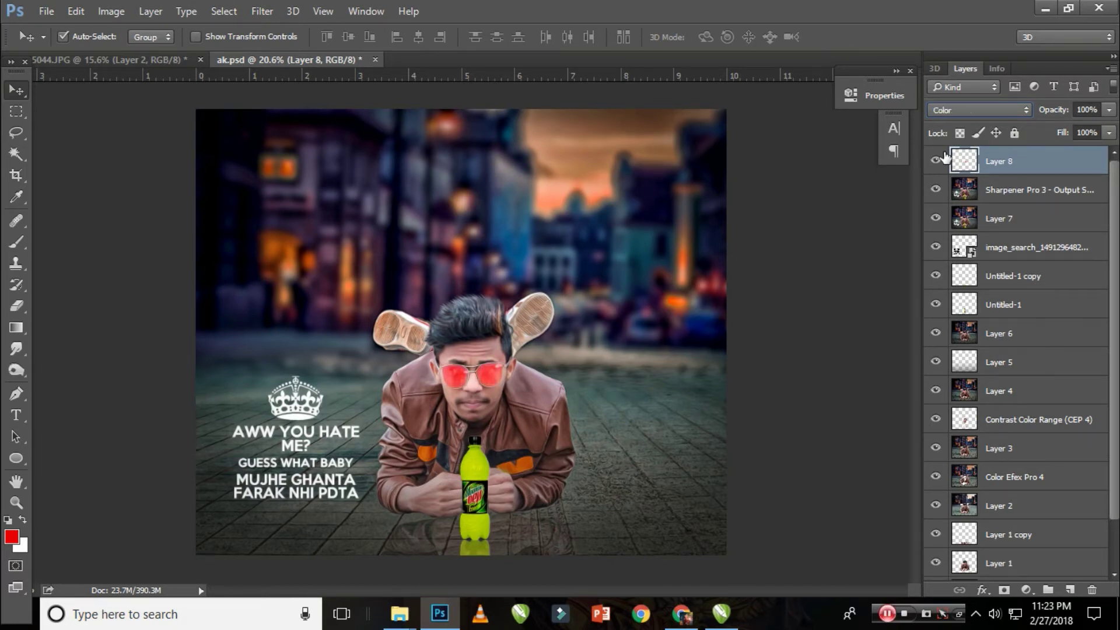
pyautogui.press('Up')
pyautogui.press('Up')
pyautogui.press('Up')
pyautogui.press('Up')
pyautogui.press('Up')
pyautogui.press('Up')
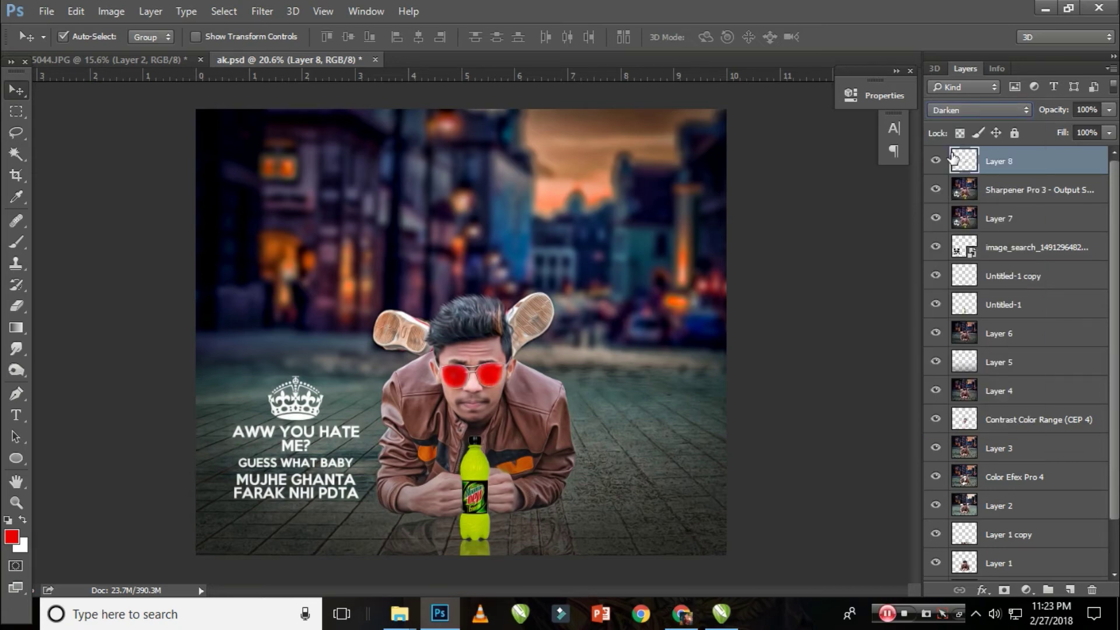
# Raise the red lenses' saturation by +62 with Hue/Saturation and save ak.psd
pyautogui.press('i')
pyautogui.hotkey('ctrl', 'u')
pyautogui.scroll(10, 496, 380)
pyautogui.moveTo(782, 145)
pyautogui.mouseDown()
pyautogui.moveTo(716, 147)
pyautogui.moveTo(783, 146)
pyautogui.mouseUp()
pyautogui.hotkey('ctrl', '-')
pyautogui.hotkey('ctrl', '-')
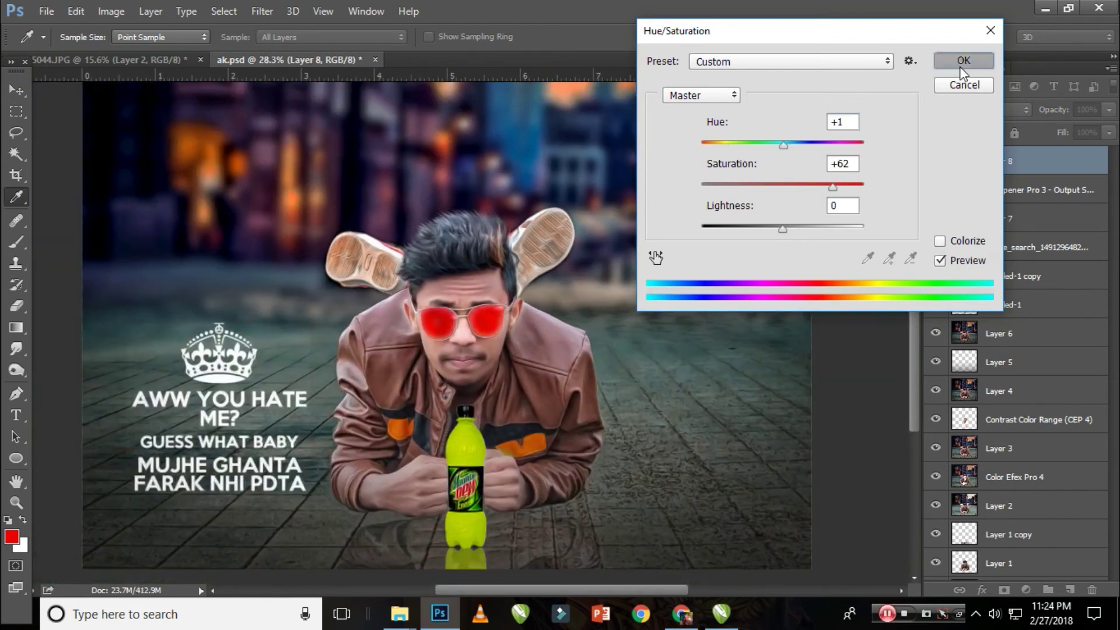
pyautogui.click(963, 60)
pyautogui.press('v')
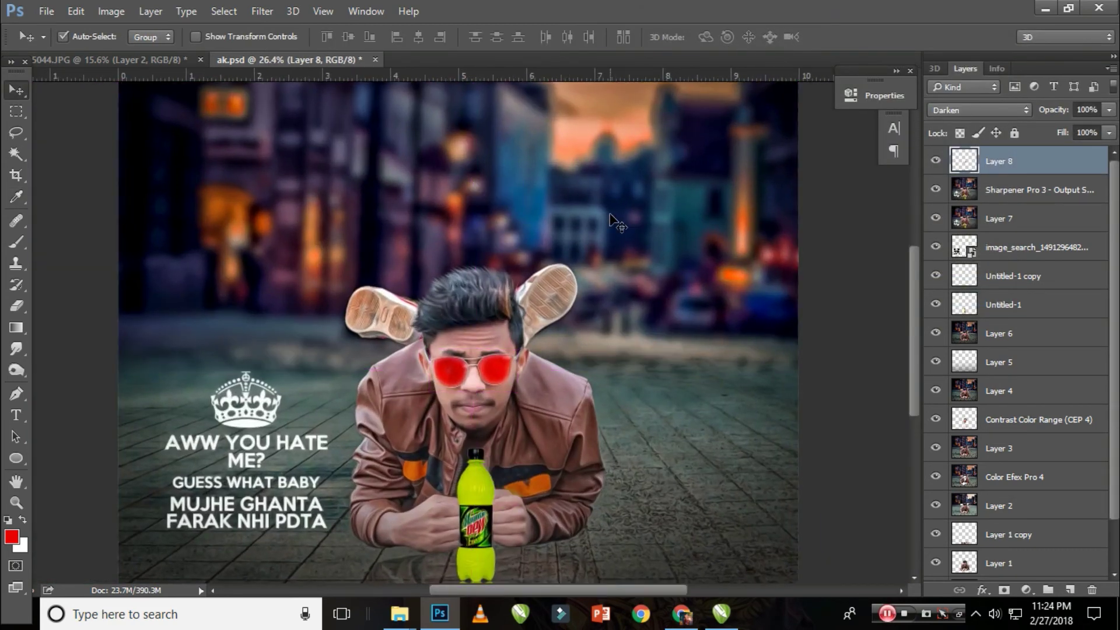
pyautogui.scroll(-2, 441, 509)
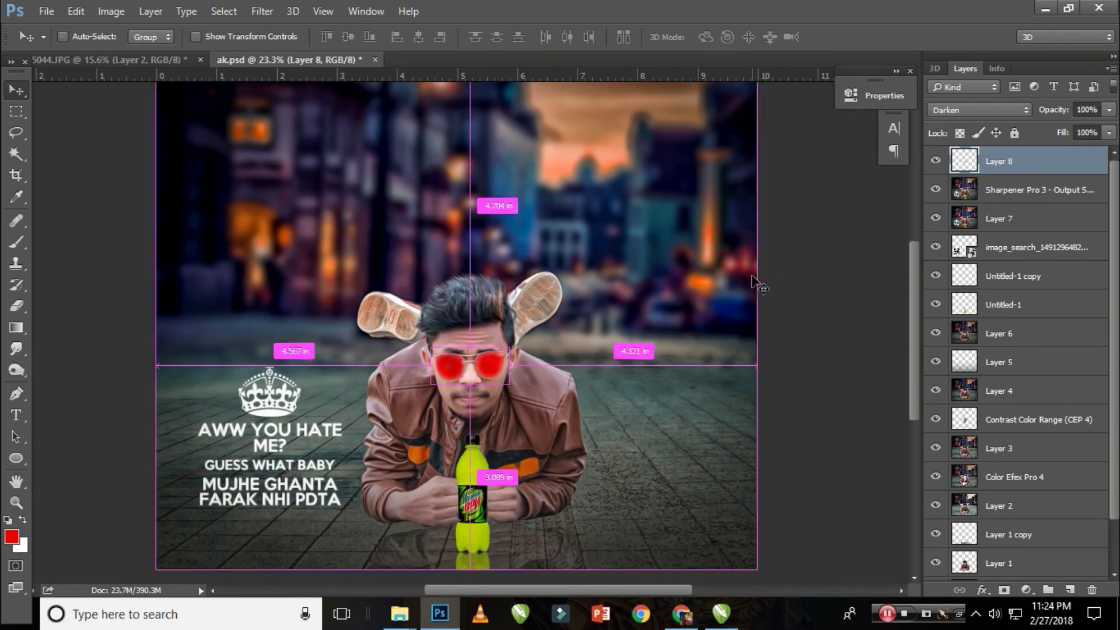
pyautogui.hotkey('ctrl', 's')
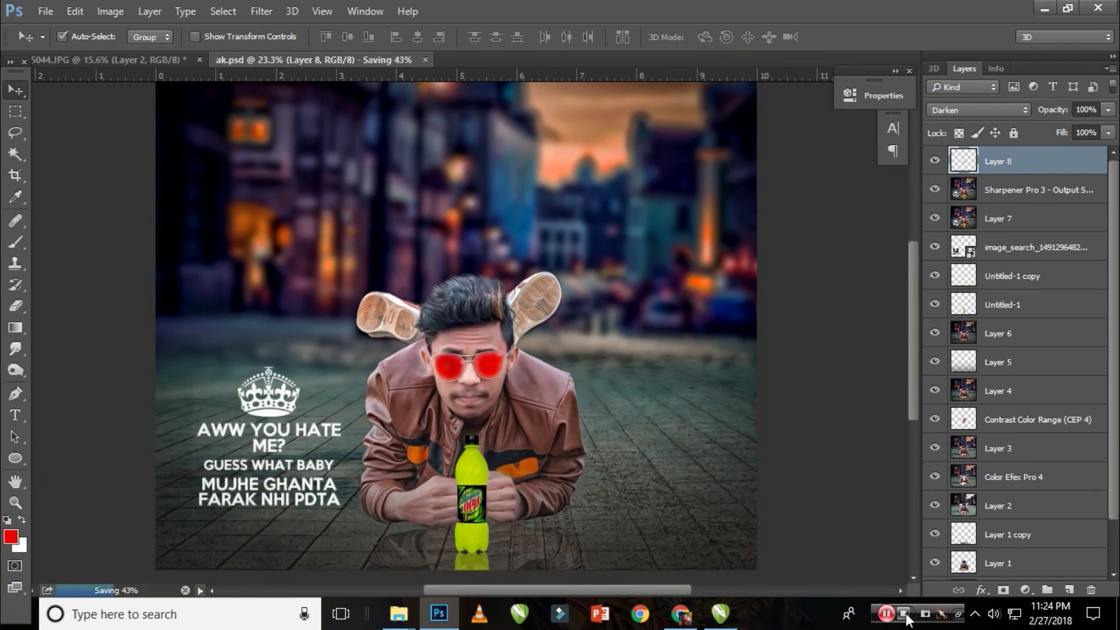